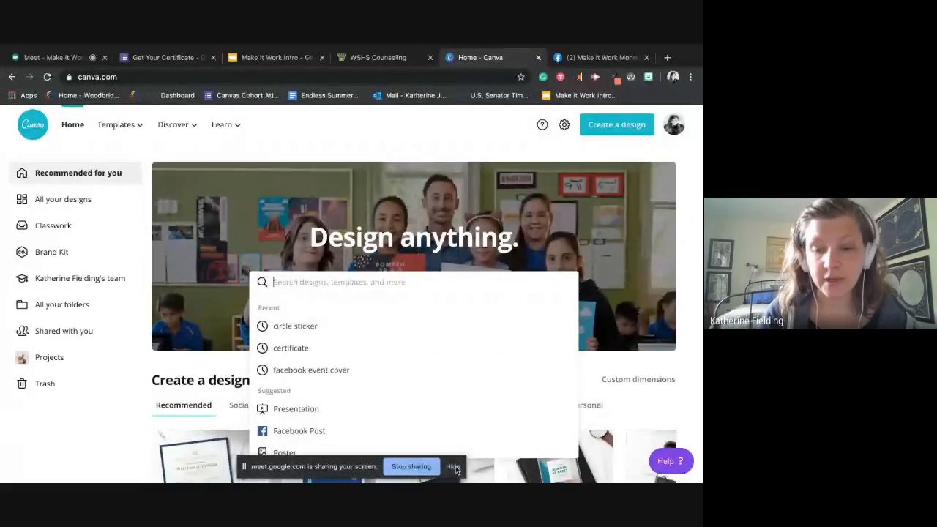
- Hide the screen-sharing notice and close the open search suggestions
click(453, 467)
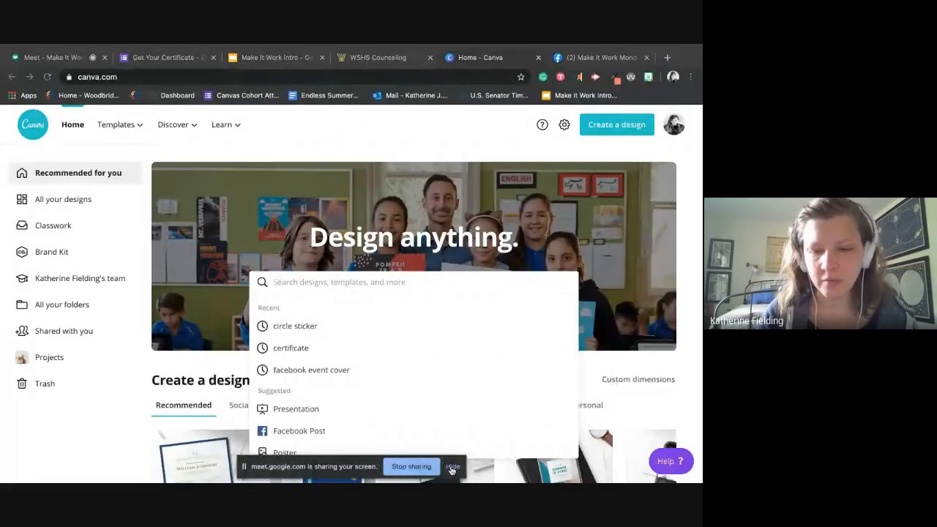
click(113, 430)
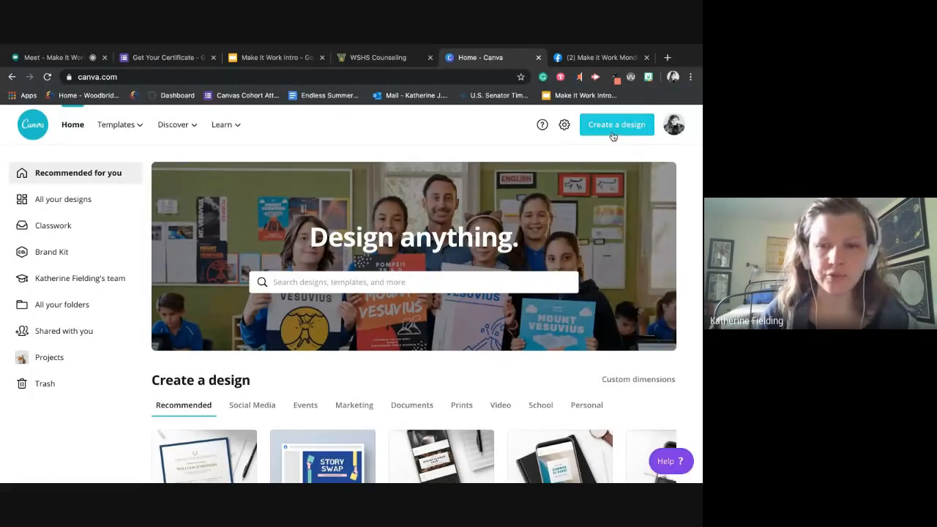
- Search the designs for "menu" and browse the 8.5 × 11 in Menu templates
click(433, 281)
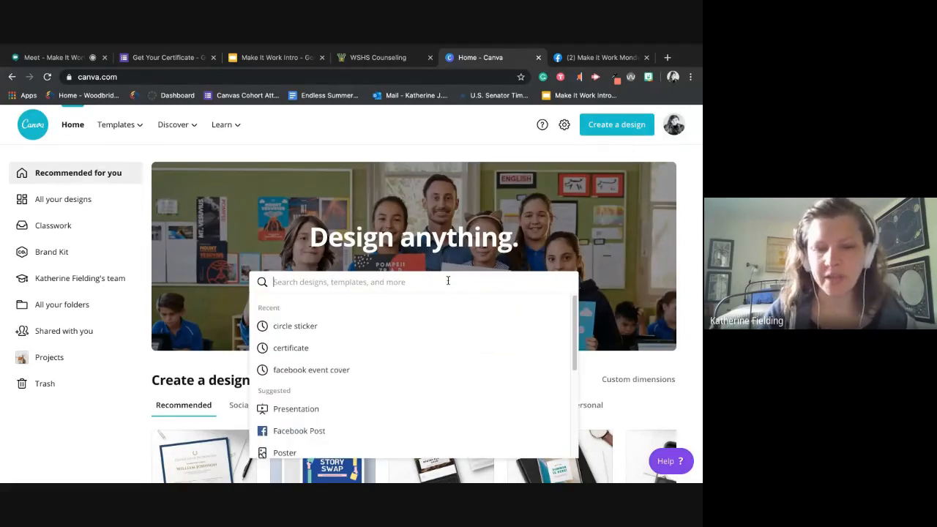
scroll(471, 350, down, 5)
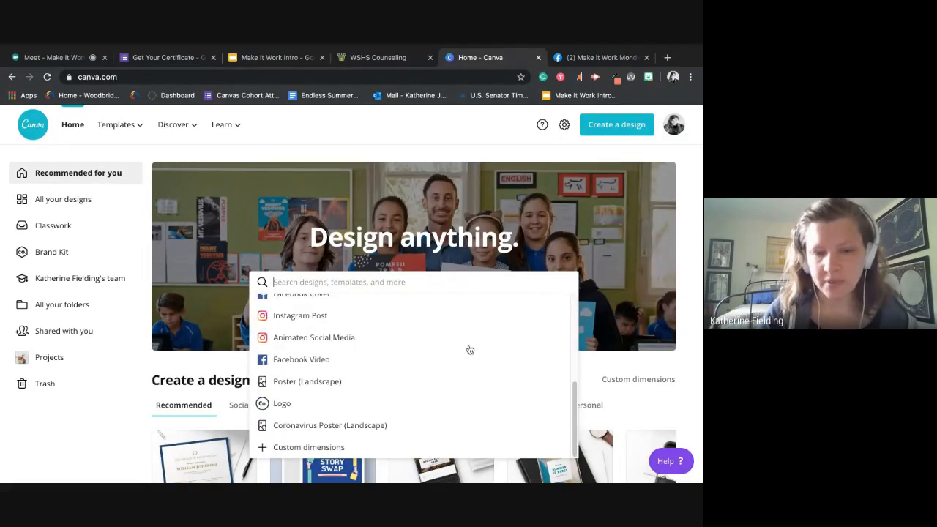
scroll(379, 353, up, 5)
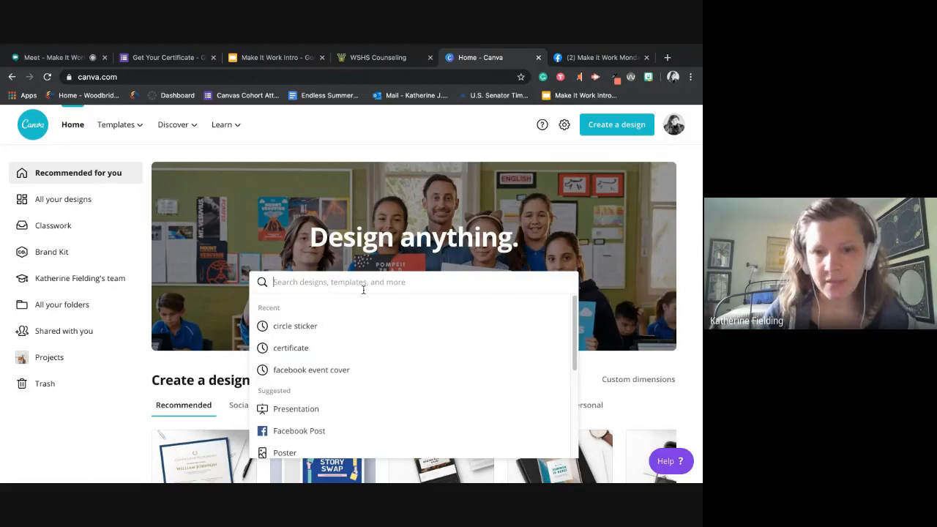
text(menu)
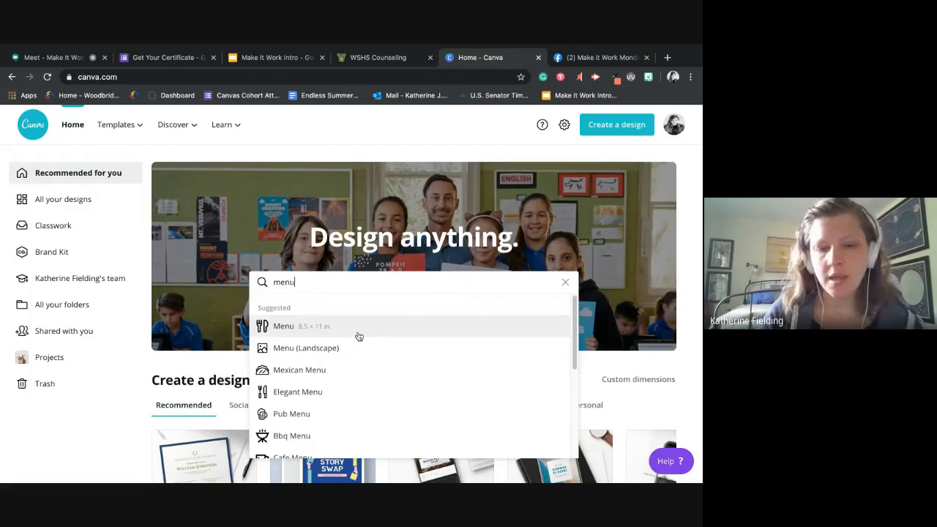
click(359, 336)
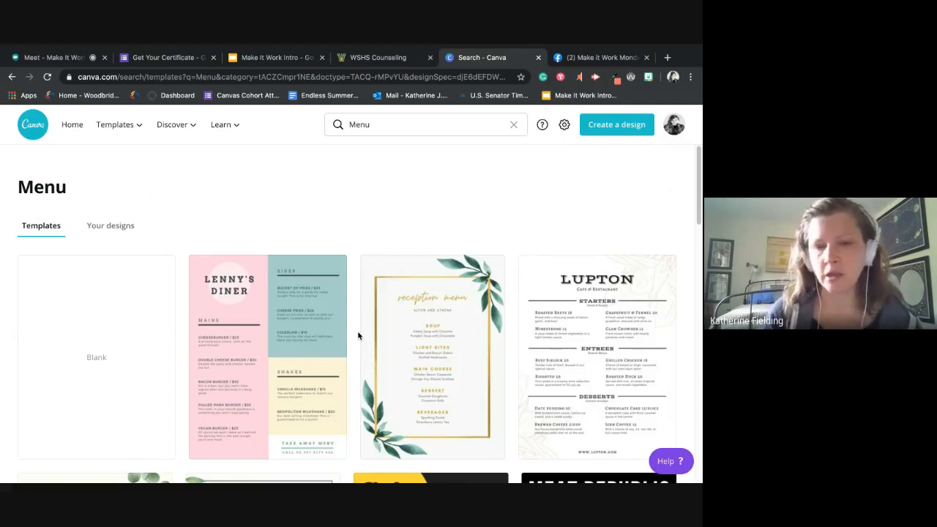
scroll(370, 256, down, 2)
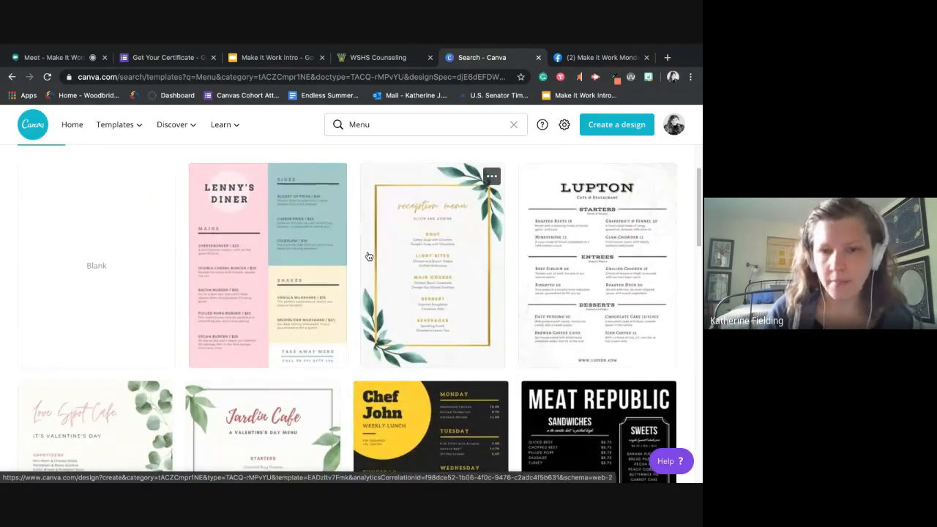
- Return to the home page and clear "menu" from the design search
click(72, 124)
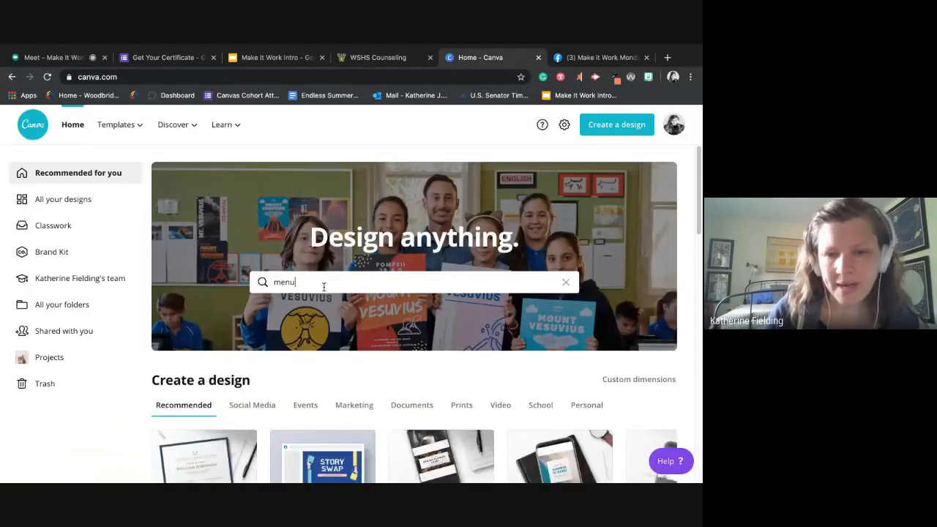
click(324, 287)
key(BackSpace)
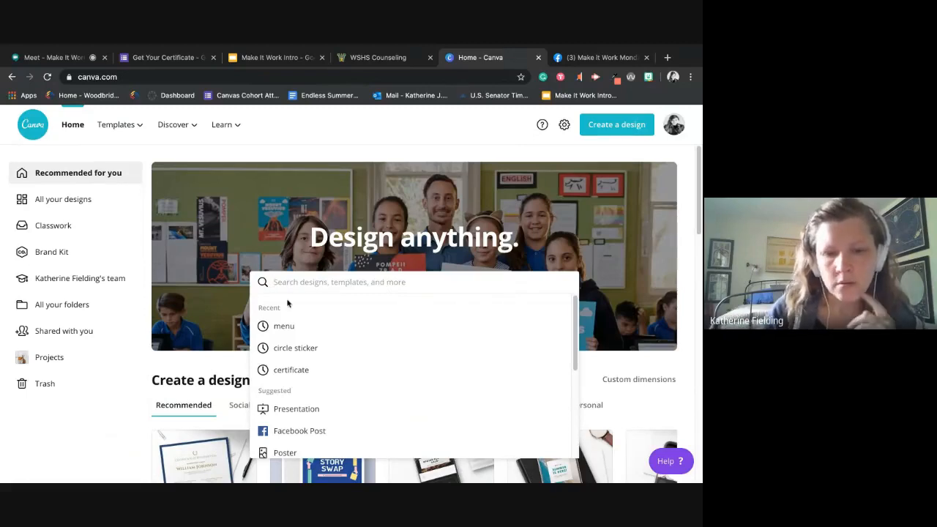
click(119, 423)
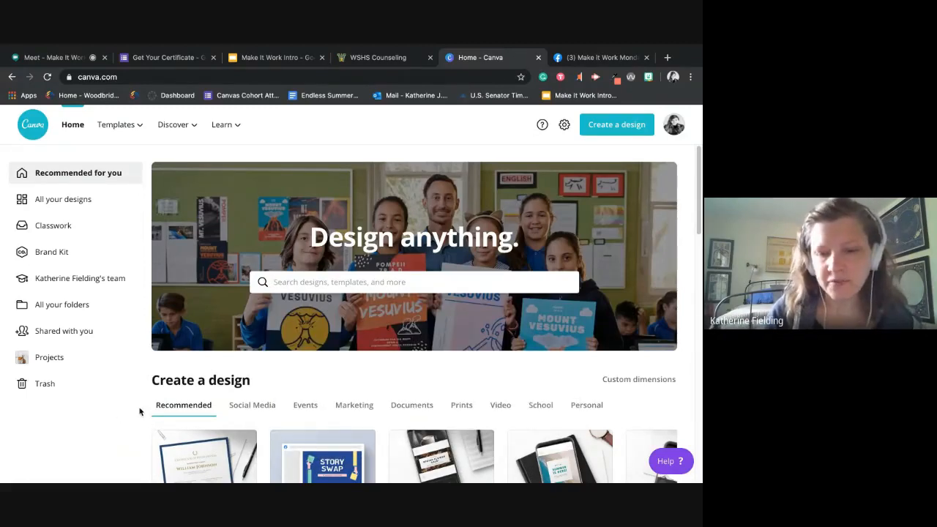
scroll(293, 381, down, 2)
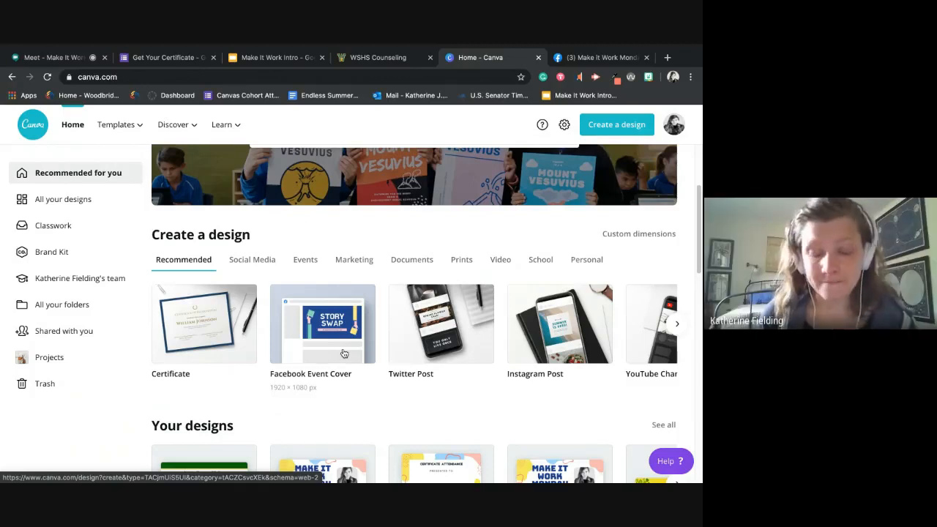
scroll(380, 242, up, 2)
- Search the designs for the suggested Newsletter type and browse its templates
click(358, 283)
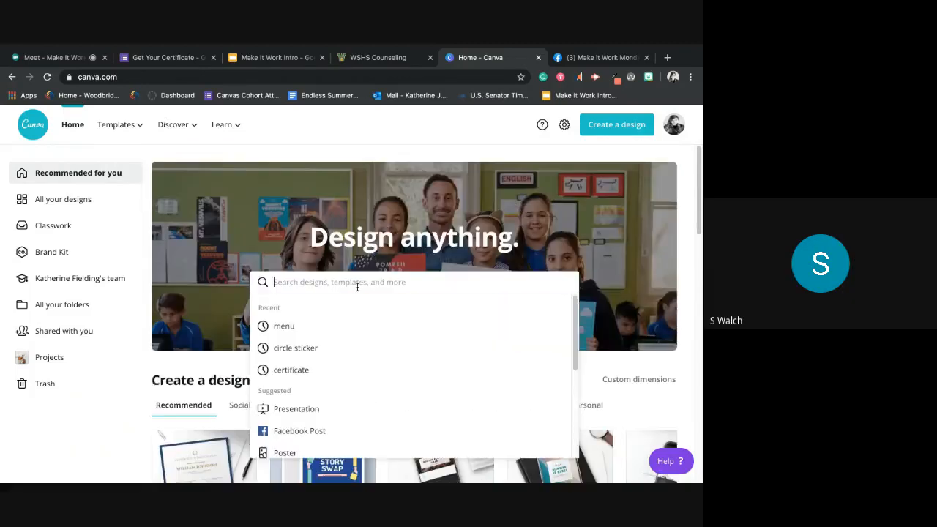
text(newsl)
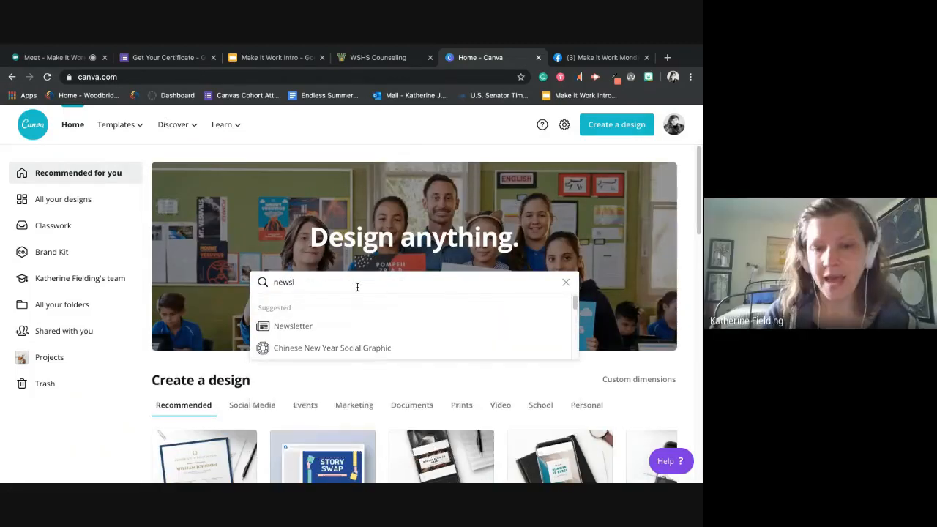
click(329, 326)
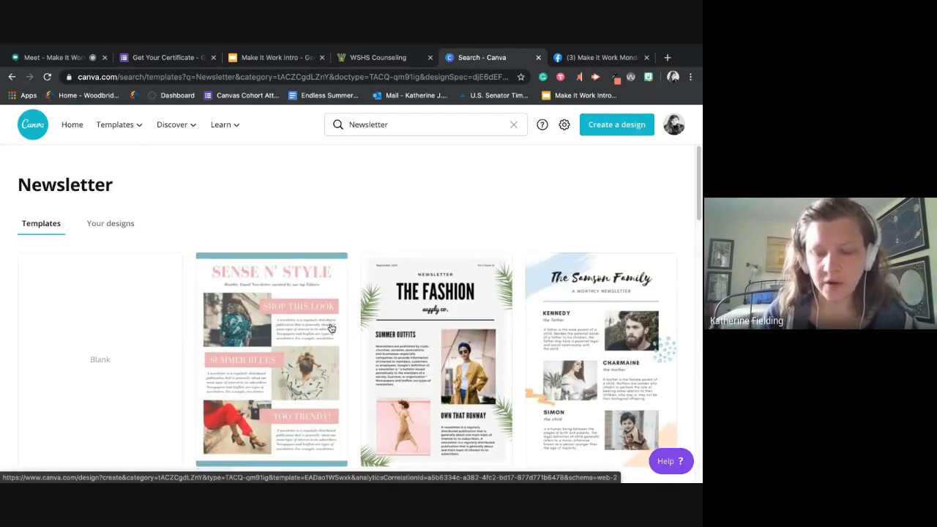
scroll(330, 328, down, 3)
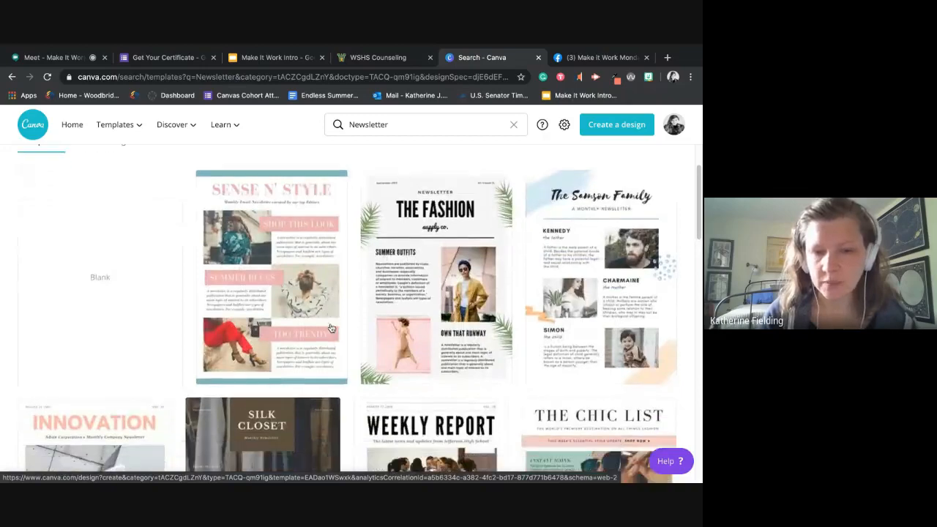
scroll(331, 328, down, 10)
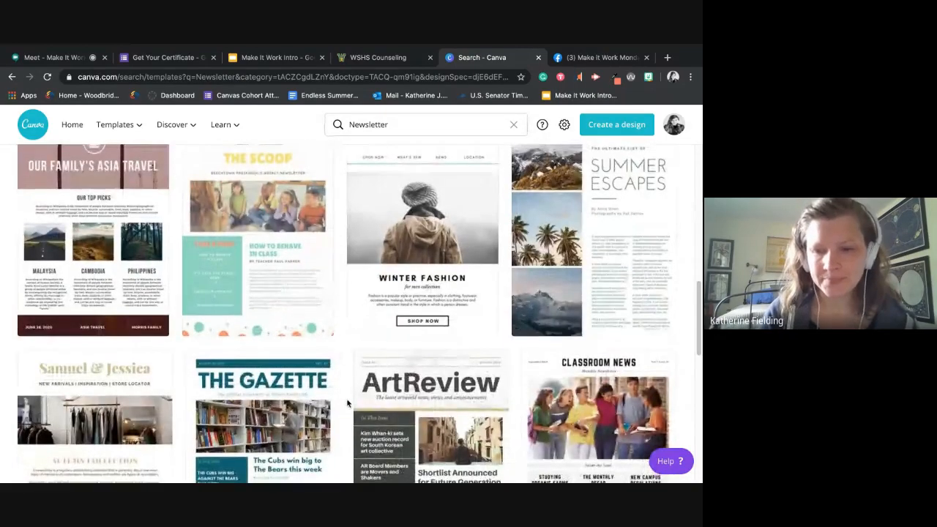
scroll(348, 401, down, 3)
scroll(348, 400, up, 20)
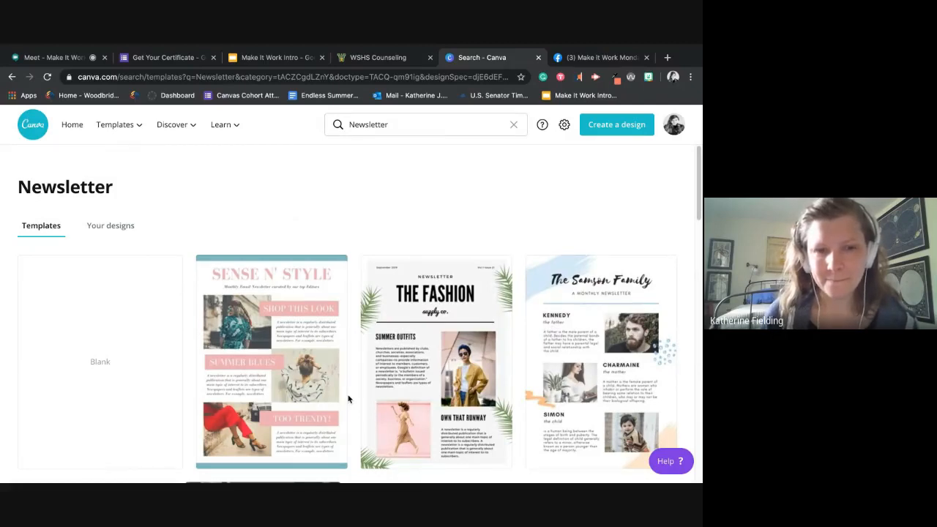
- Go back to the home page and open the Brand Kit to review its logos, colors and fonts
click(38, 133)
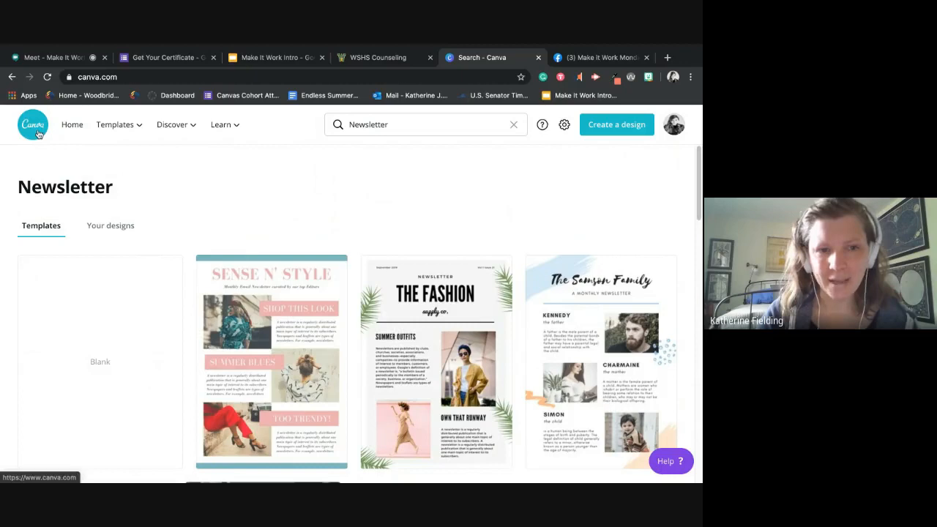
text(newsl)
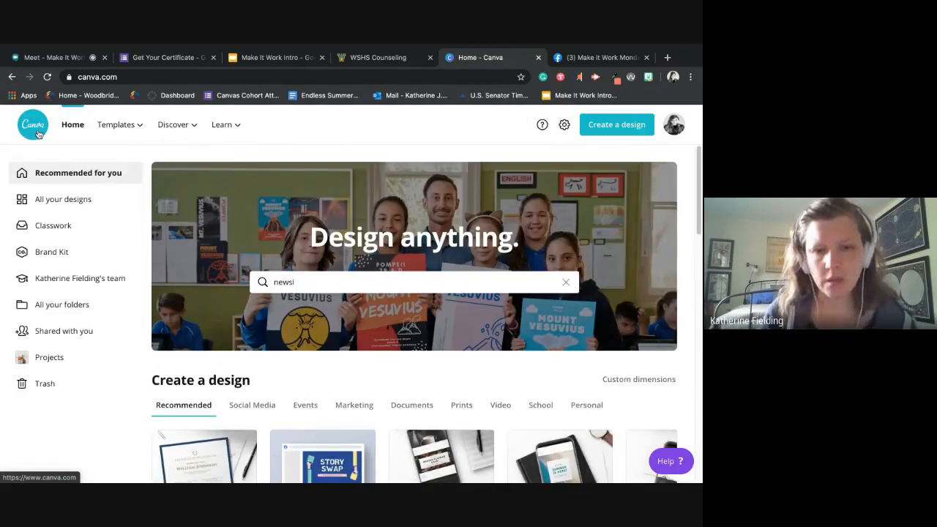
click(61, 255)
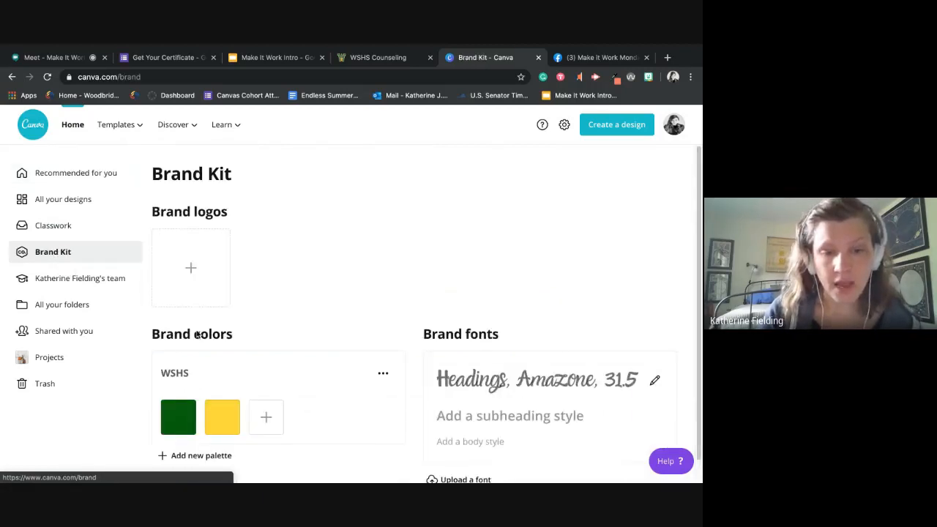
scroll(197, 334, down, 1)
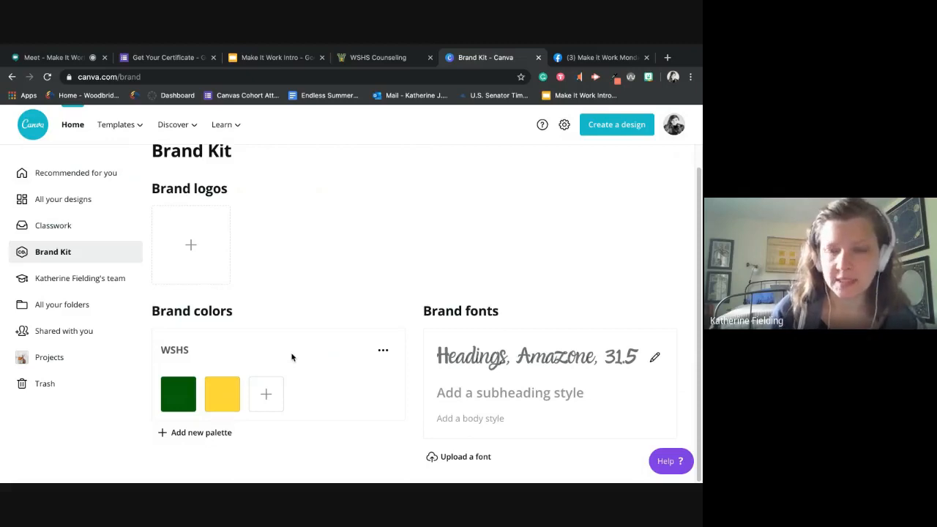
- Create a new Certificate design and apply the recently used appreciation template with the yellow fruit border
click(602, 128)
click(526, 222)
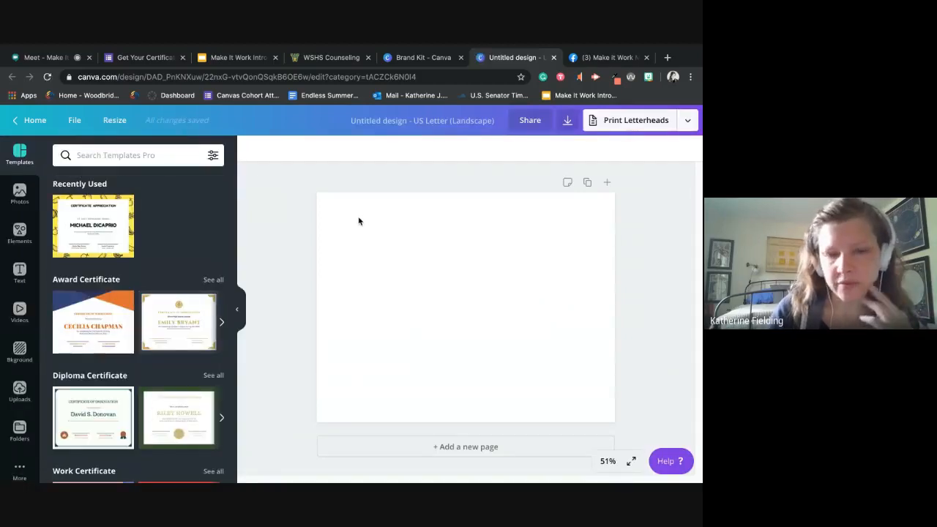
click(122, 251)
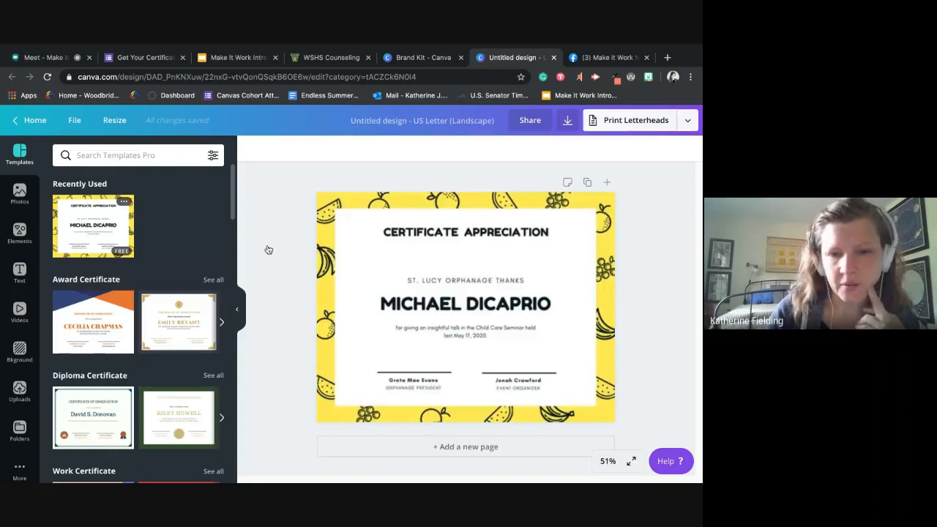
- Change the certificate's yellow background to the dark green from the WSHS brand palette
click(350, 199)
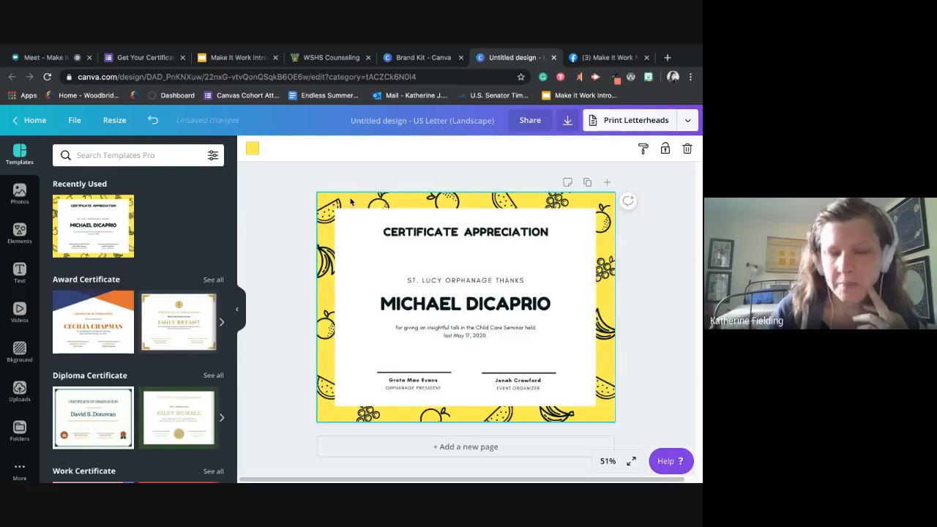
click(252, 149)
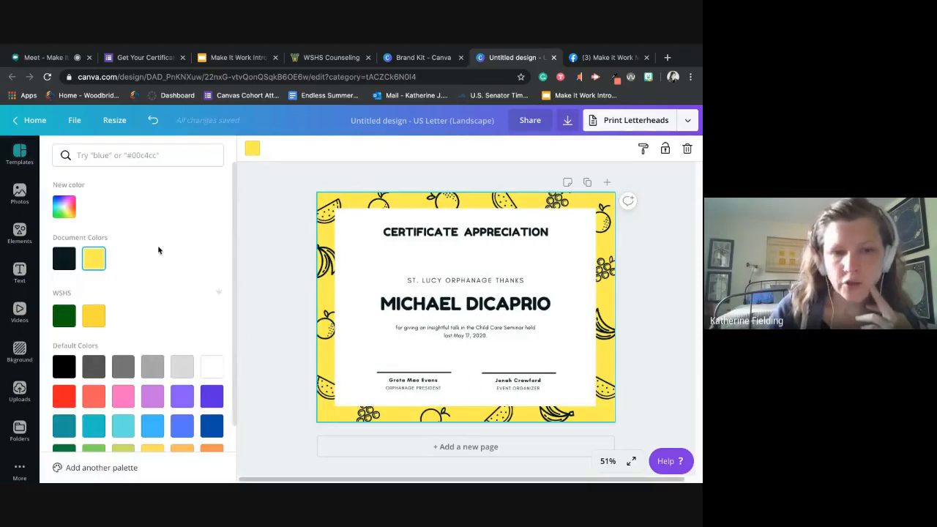
click(60, 320)
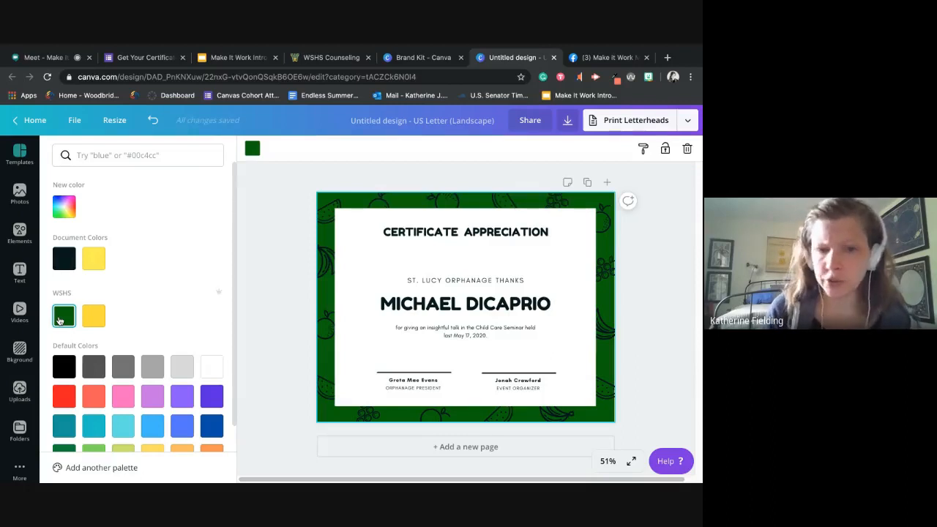
- Return to the Brand Kit and add a third color to the WSHS palette
click(418, 58)
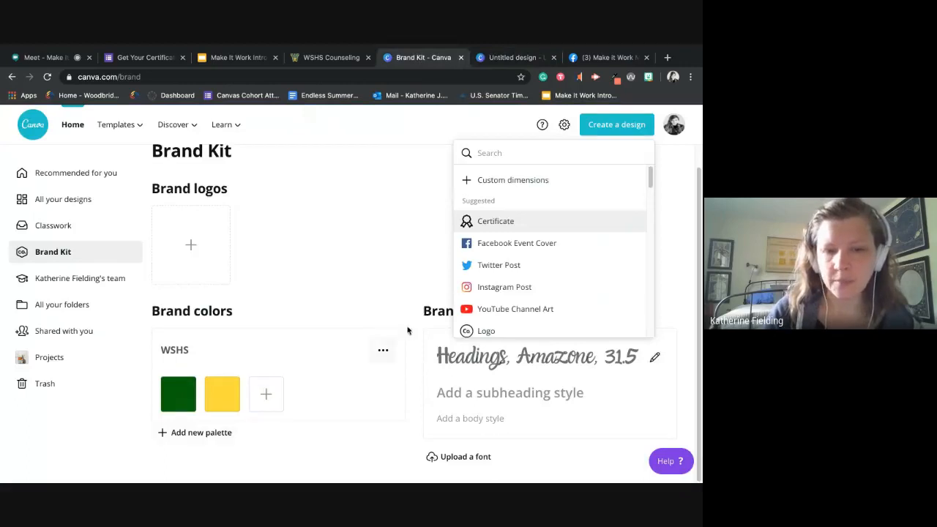
click(266, 395)
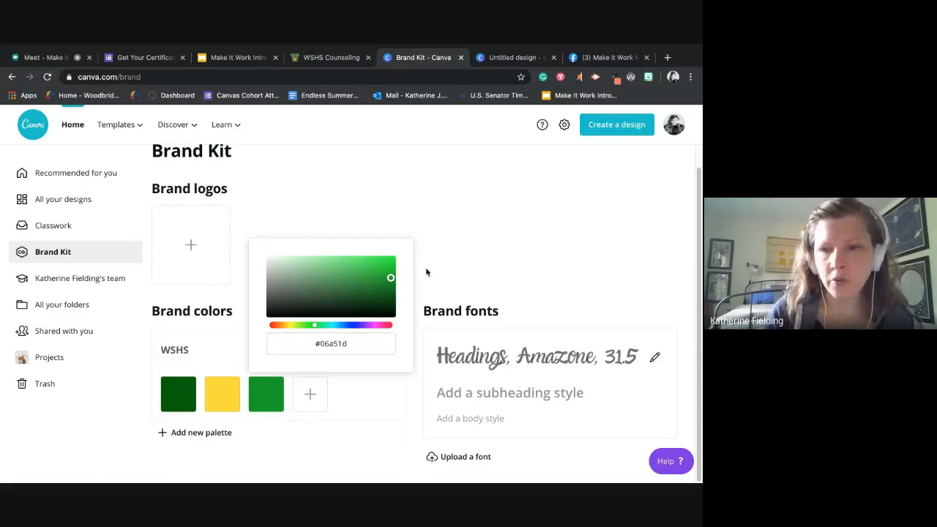
- Sample the turquoise of the "Create a design" button with the Eye Dropper extension and select its hex code #00c4cc
click(615, 78)
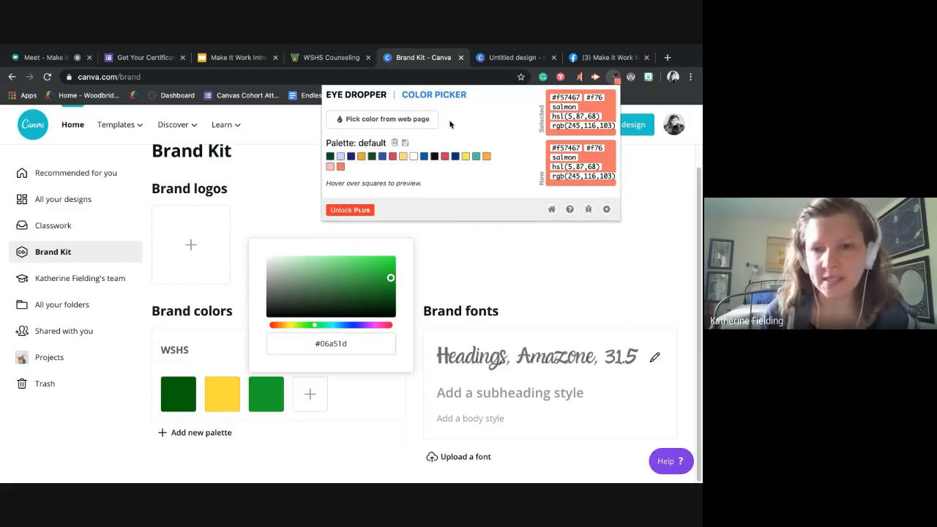
click(409, 126)
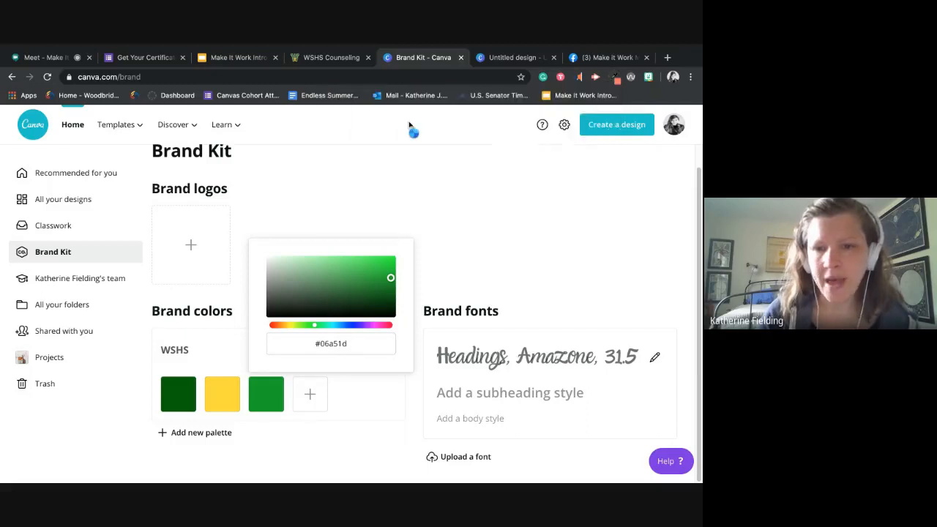
click(600, 122)
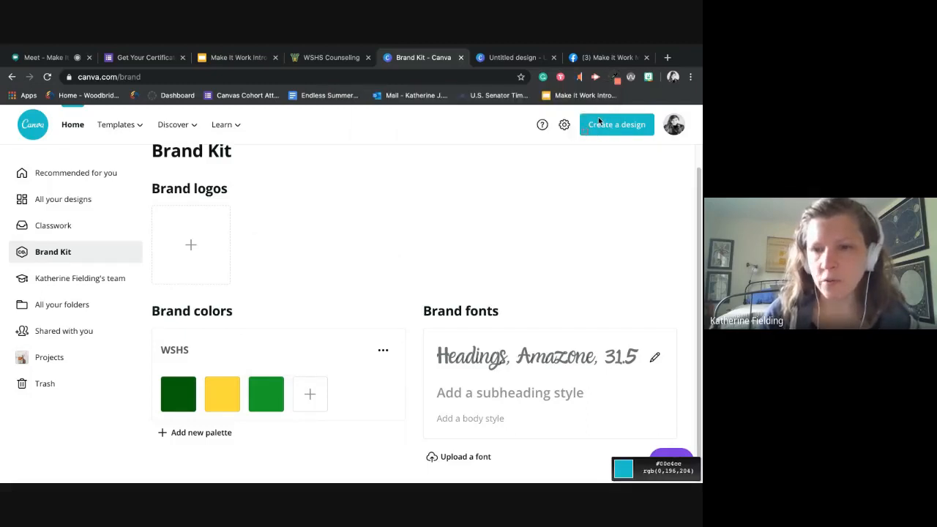
click(616, 79)
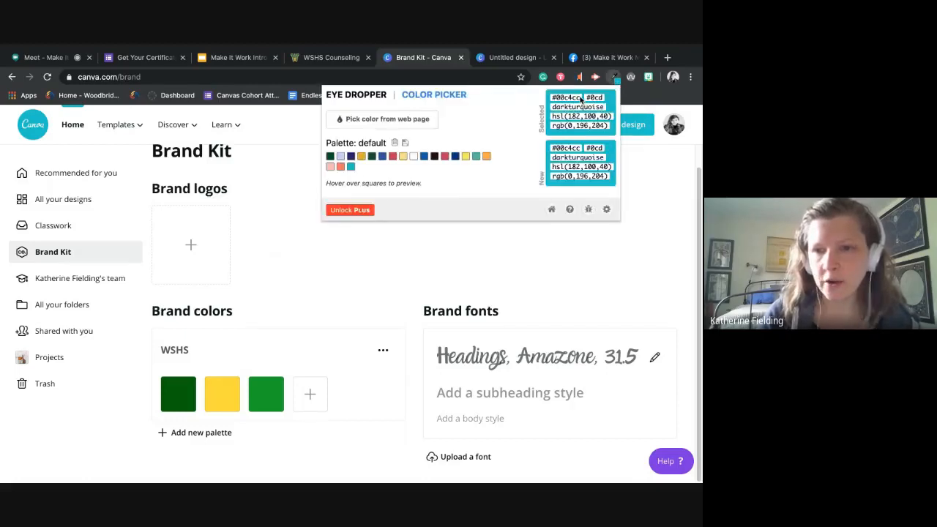
double_click(571, 97)
key(ctrl+c)
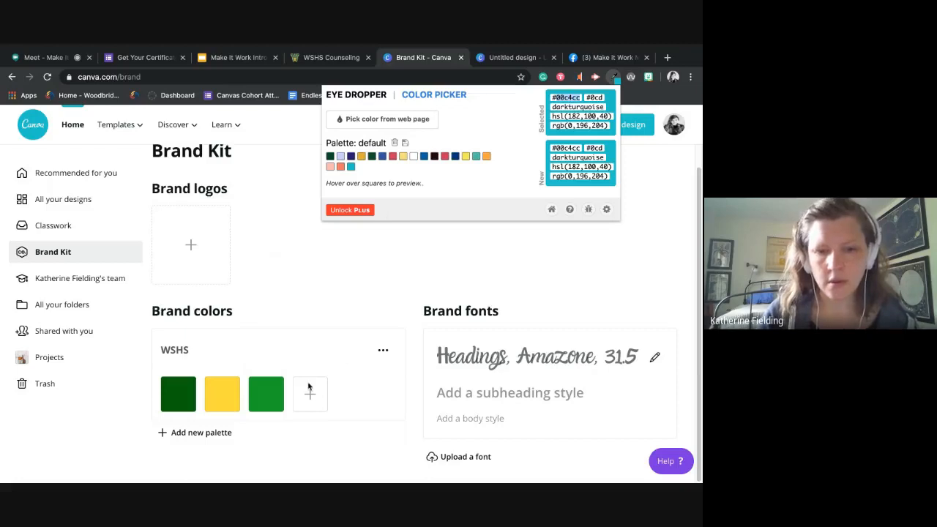
- Add a fourth color to the WSHS palette using the copied turquoise hex code #00c4cc
click(310, 394)
click(398, 345)
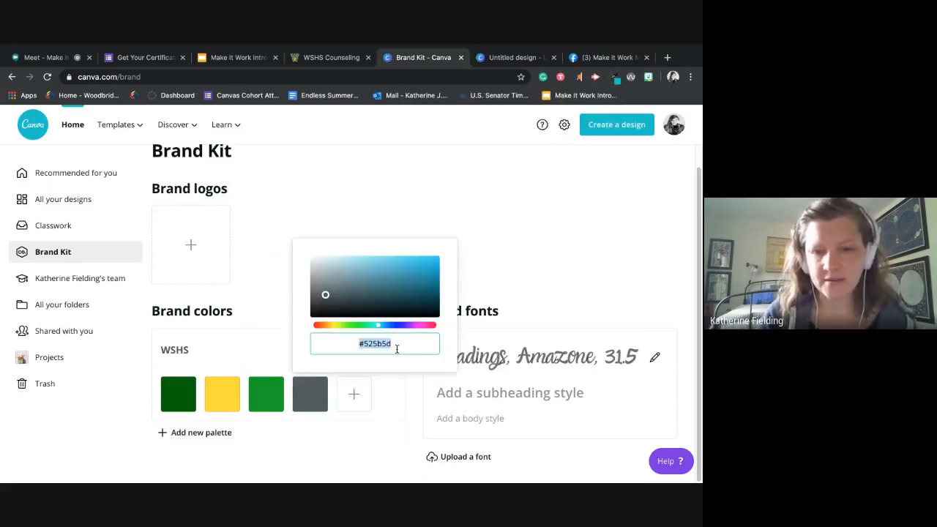
key(ctrl+v)
click(367, 442)
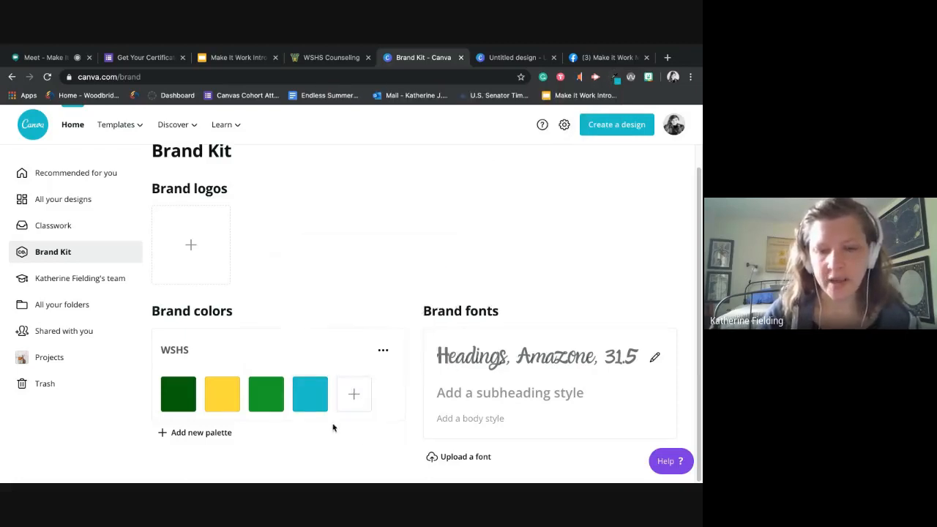
- Remove the turquoise and the lighter green from the WSHS palette, keeping only the dark green and yellow
mouse_move(324, 377)
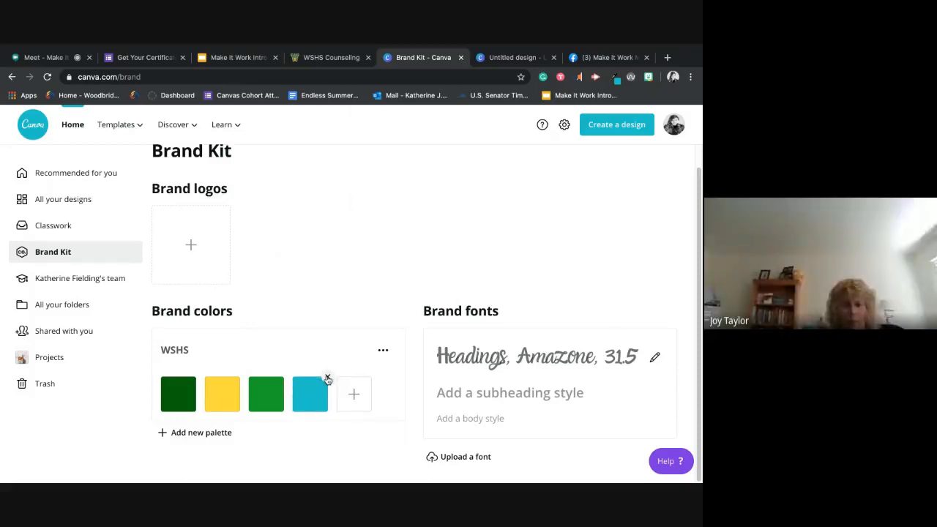
click(327, 378)
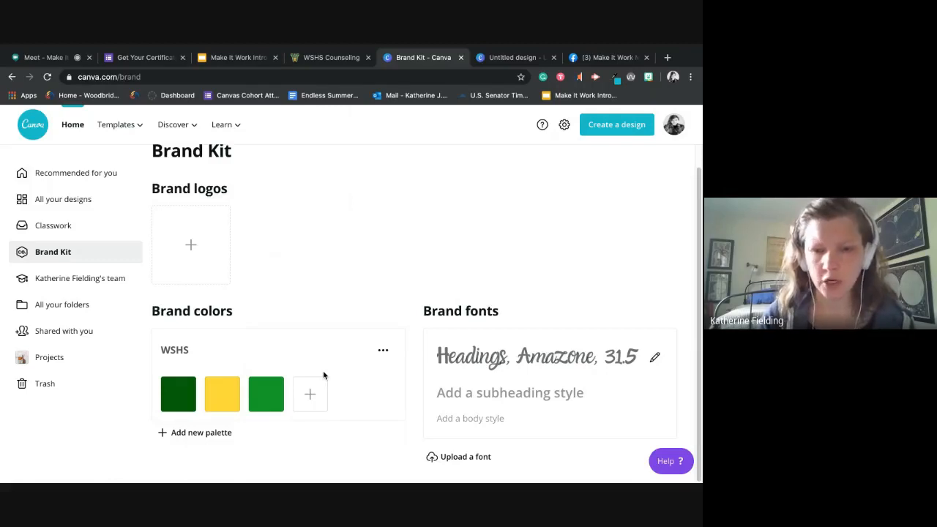
click(284, 379)
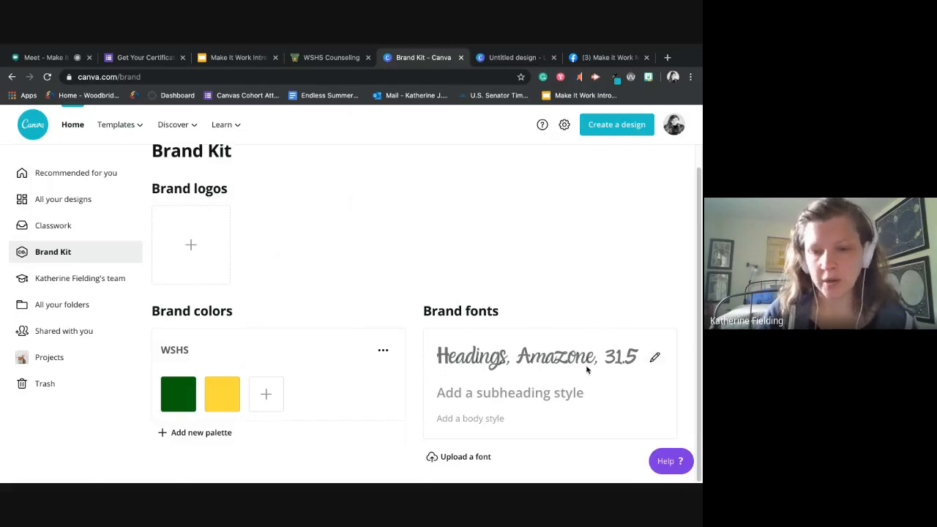
- Return to the certificate design and set the recipient name's font to the brand font Amazone
click(514, 57)
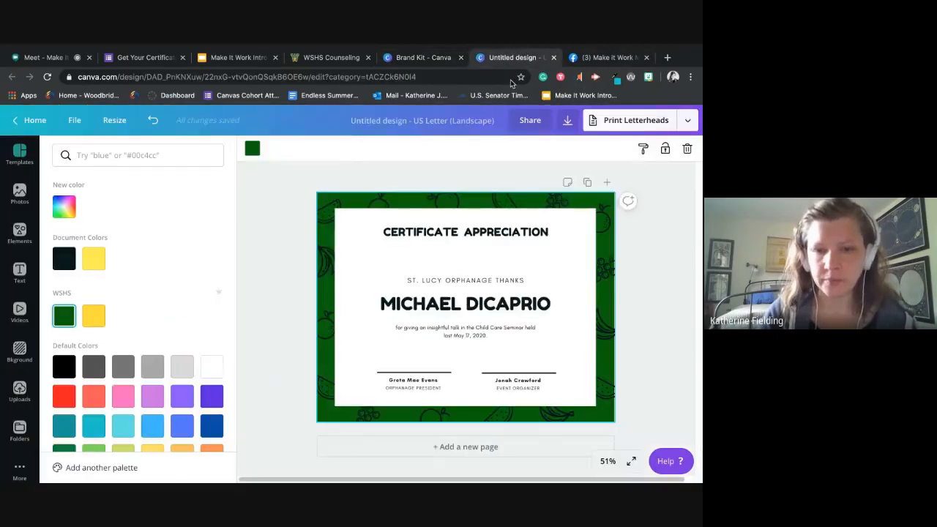
click(460, 297)
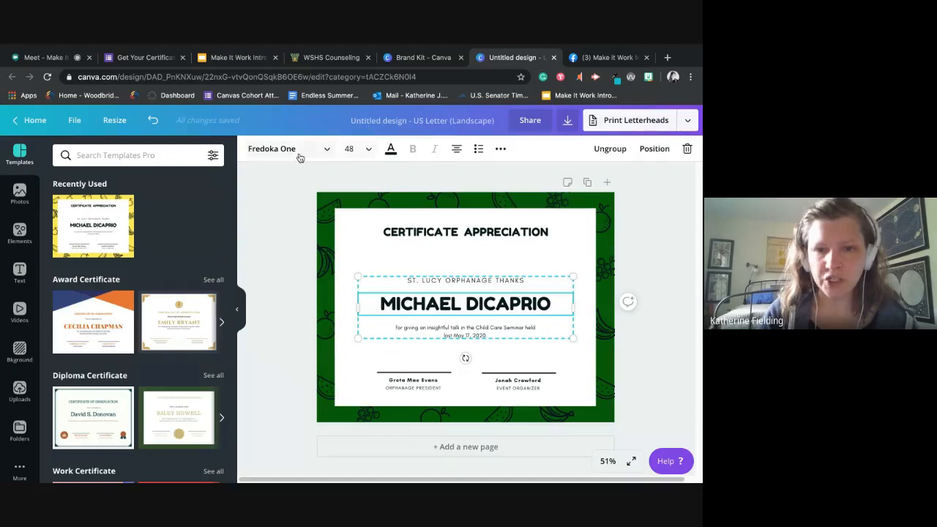
click(300, 155)
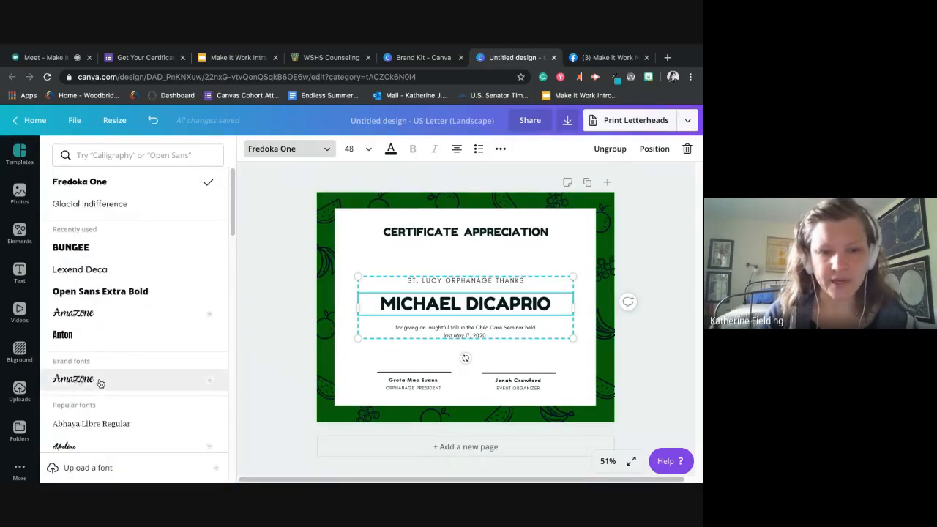
click(101, 384)
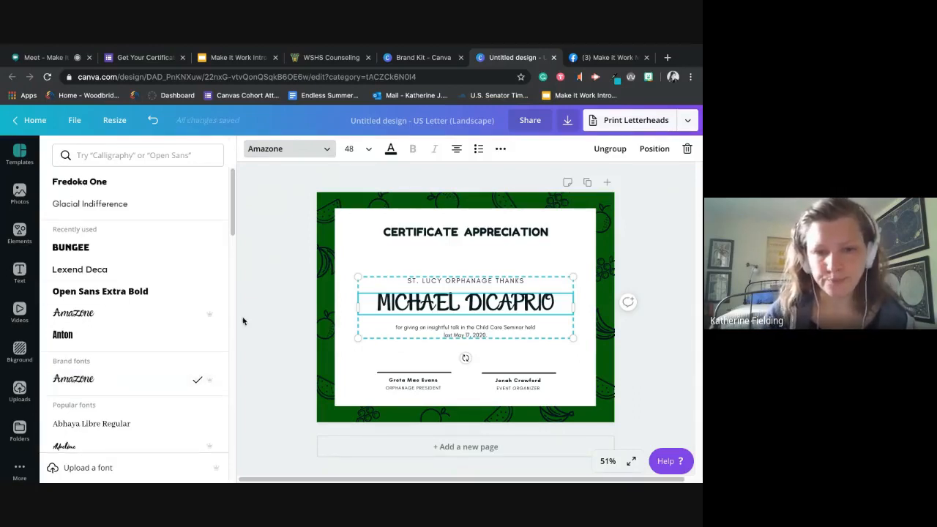
click(272, 314)
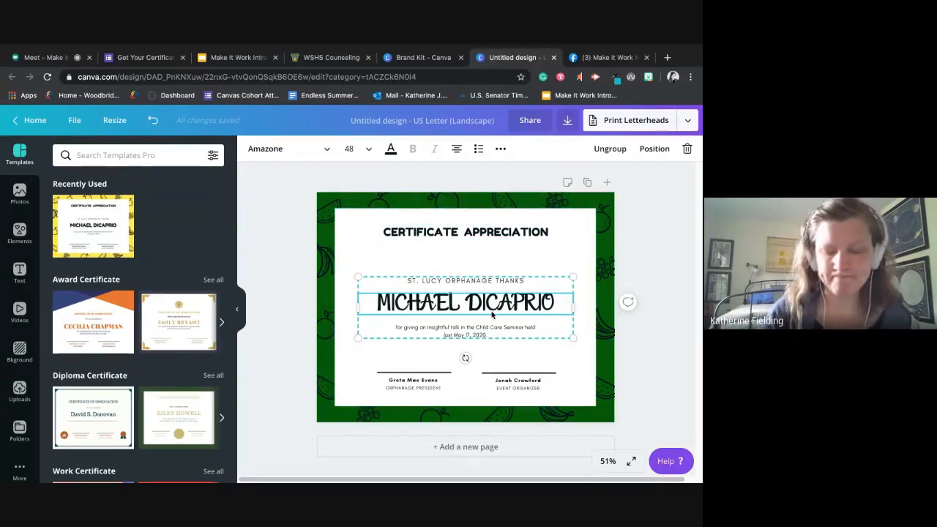
- Delete the fruit drawing in the certificate's upper-left corner and move the banana drawing below it into that corner
click(323, 216)
mouse_move(324, 216)
mouse_down()
mouse_move(377, 207)
mouse_move(327, 213)
mouse_up()
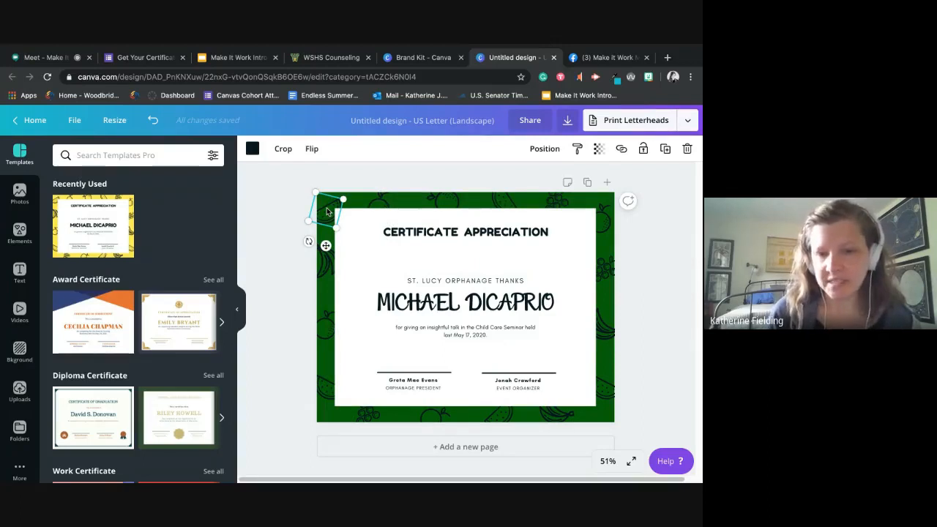
key(Delete)
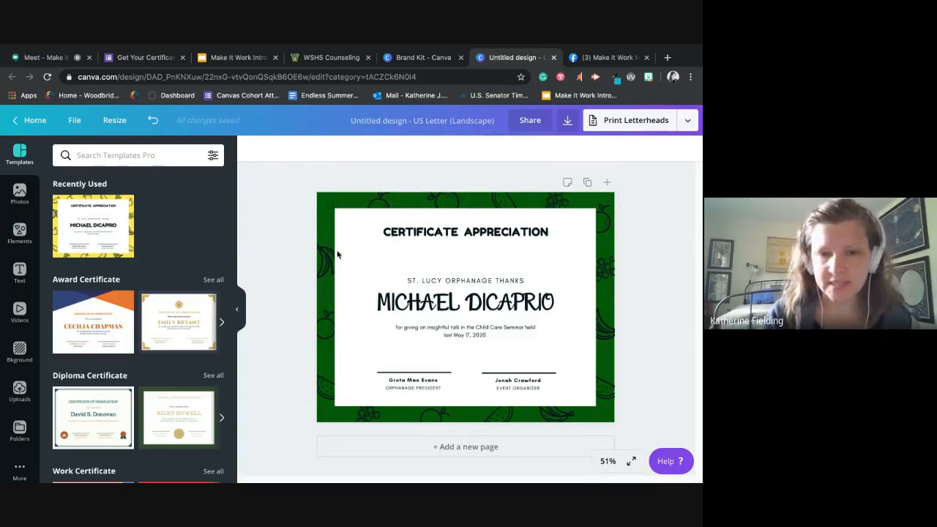
click(327, 261)
drag(327, 261, 327, 210)
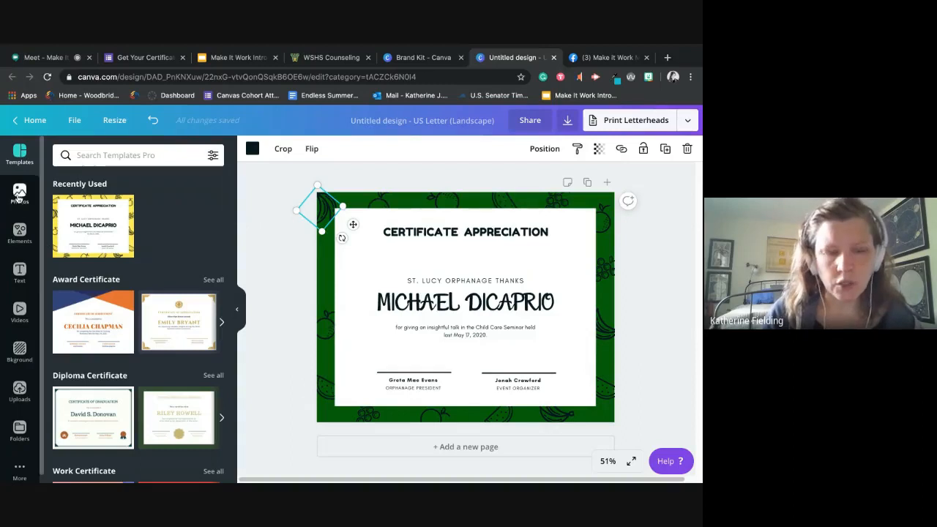
- Search the elements library for vegetable graphics, using "veggie" as the final search term
click(19, 234)
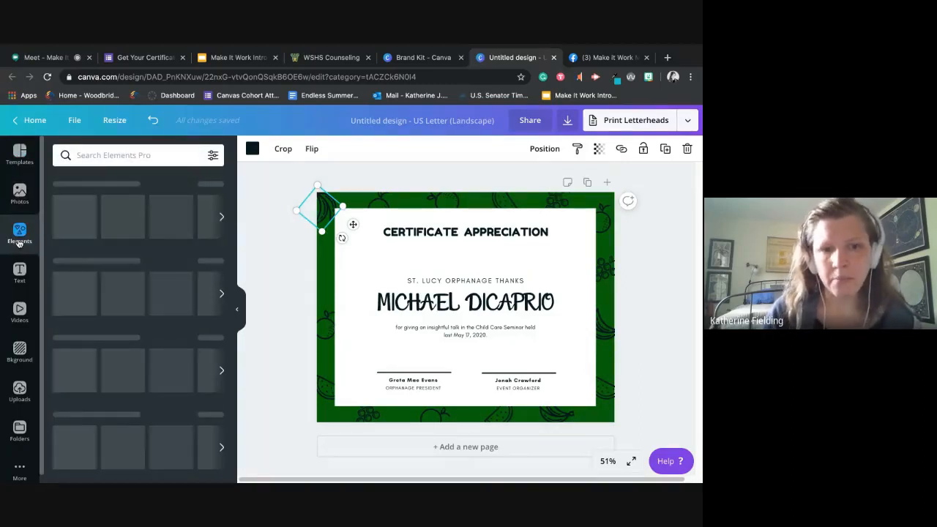
click(167, 154)
text(vegg)
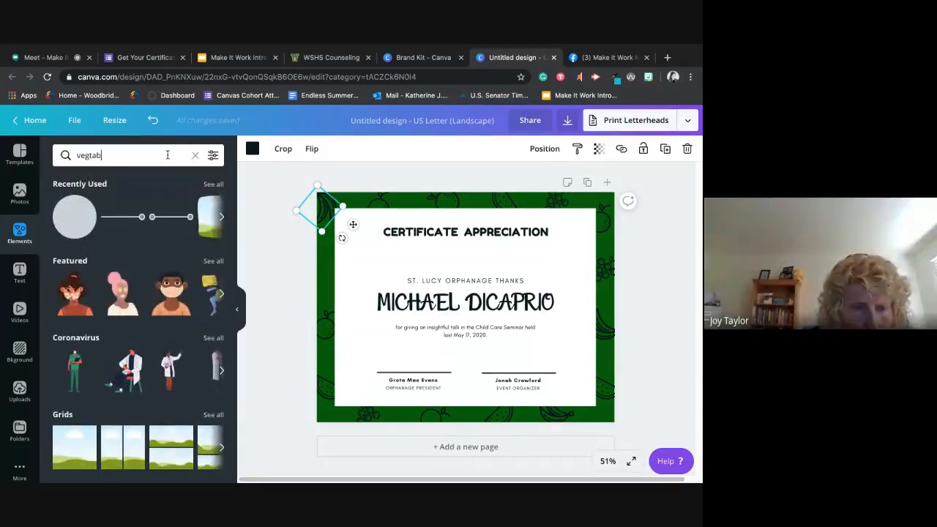
text(ables)
key(Return)
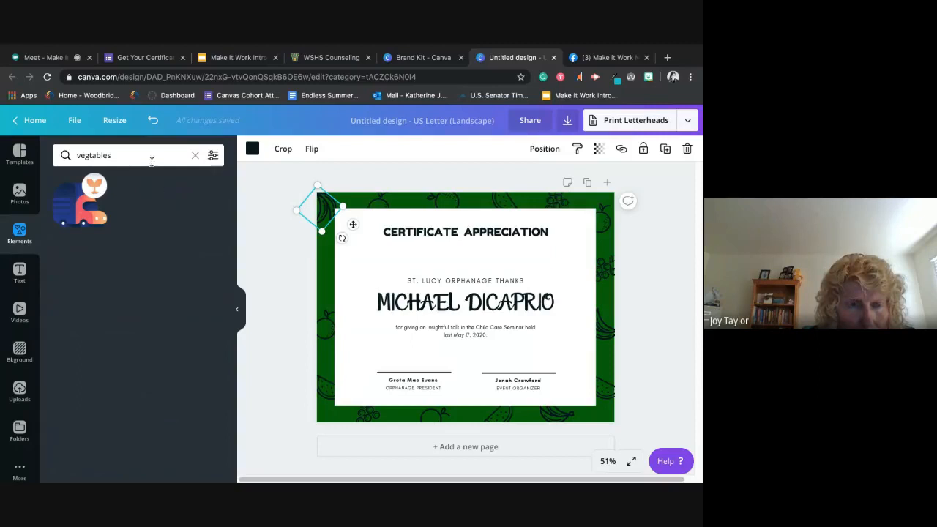
double_click(150, 152)
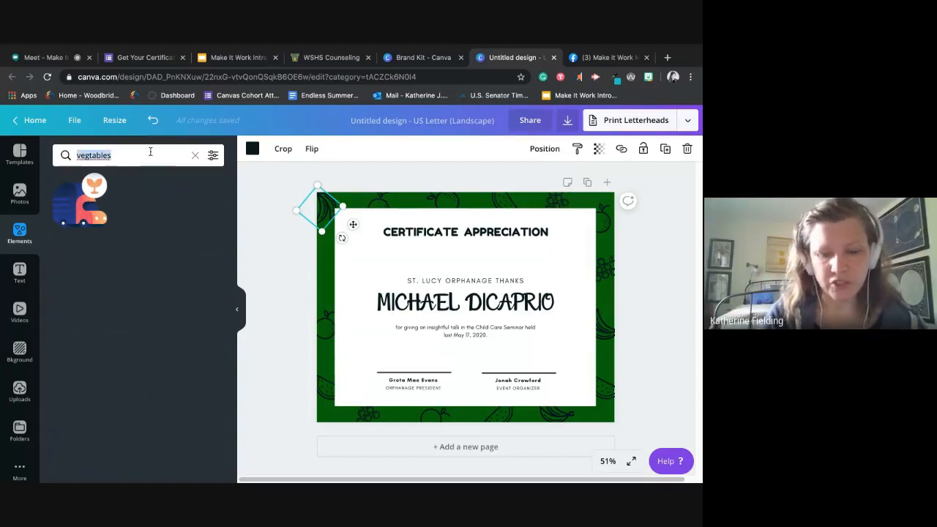
text(veggie)
key(Return)
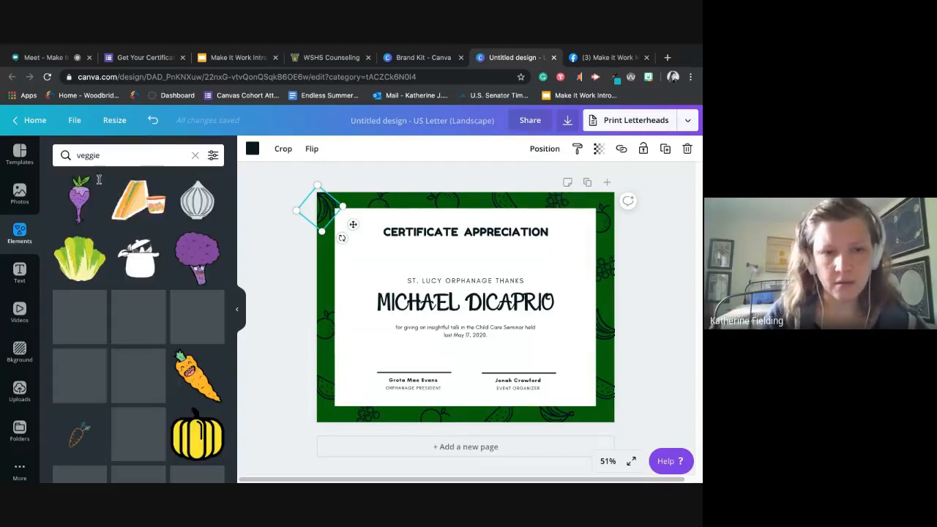
- Insert the purple broccoli graphic over the certificate's left border and send it backward behind the white panel
click(189, 259)
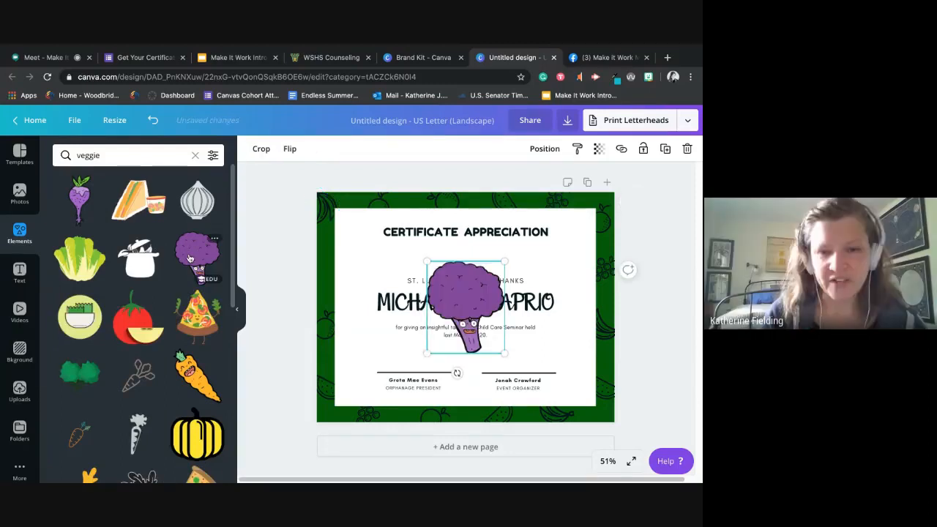
drag(454, 281, 320, 240)
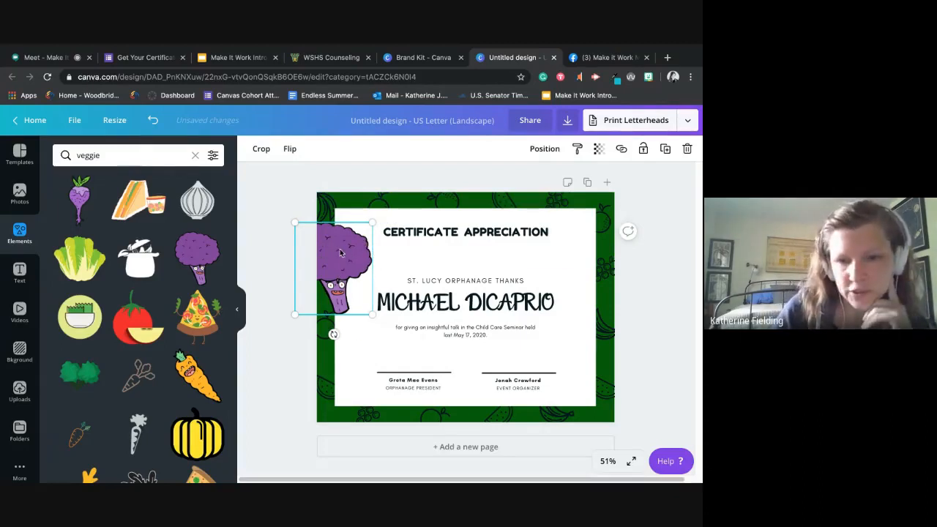
click(545, 149)
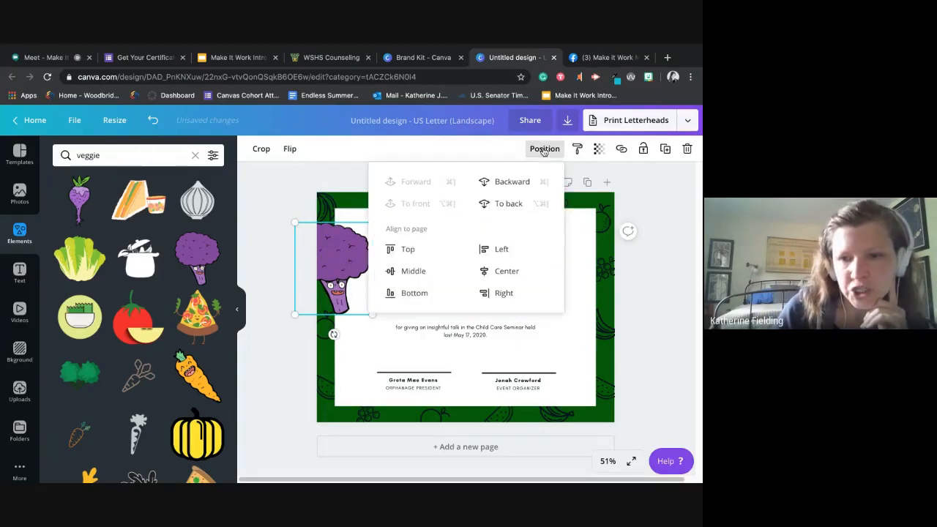
click(515, 190)
click(513, 185)
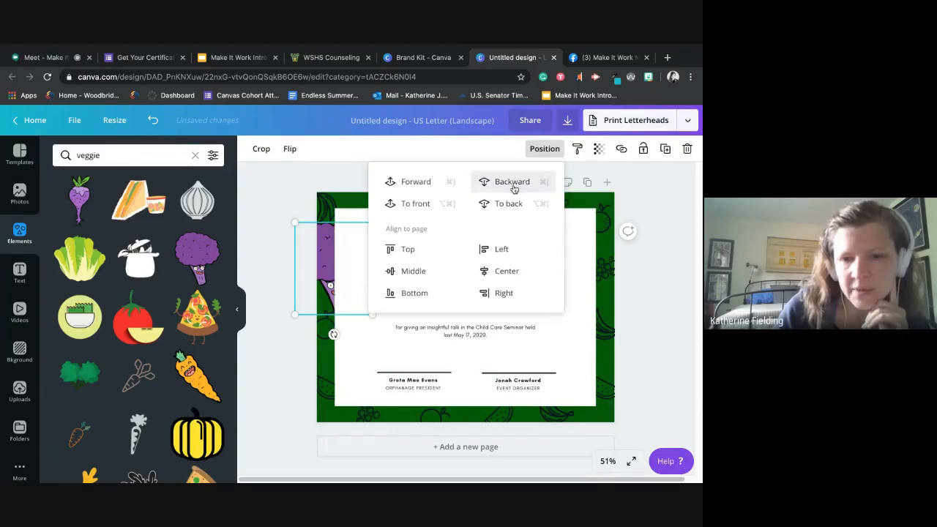
- Shrink the purple broccoli and position it on the left green border, partly behind the white panel
mouse_move(324, 271)
mouse_down()
mouse_move(309, 274)
mouse_move(320, 274)
mouse_up()
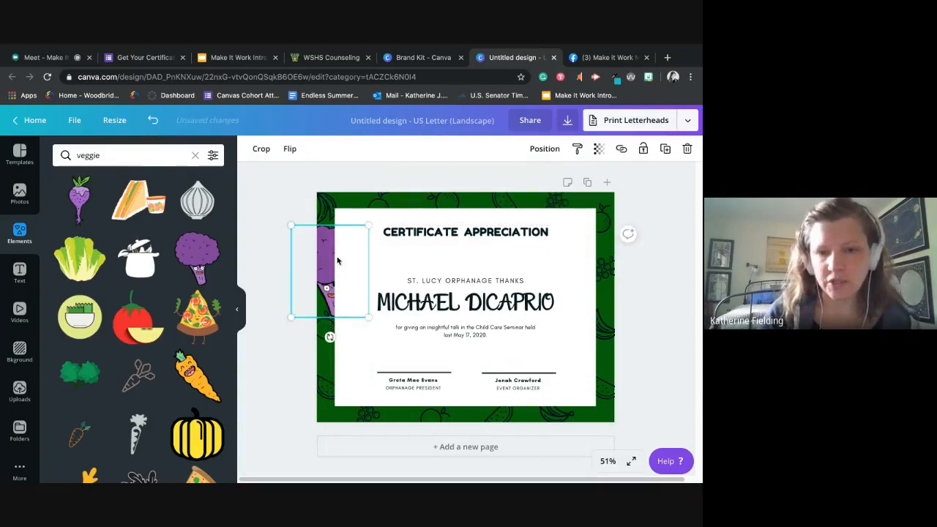
drag(364, 232, 345, 265)
click(307, 332)
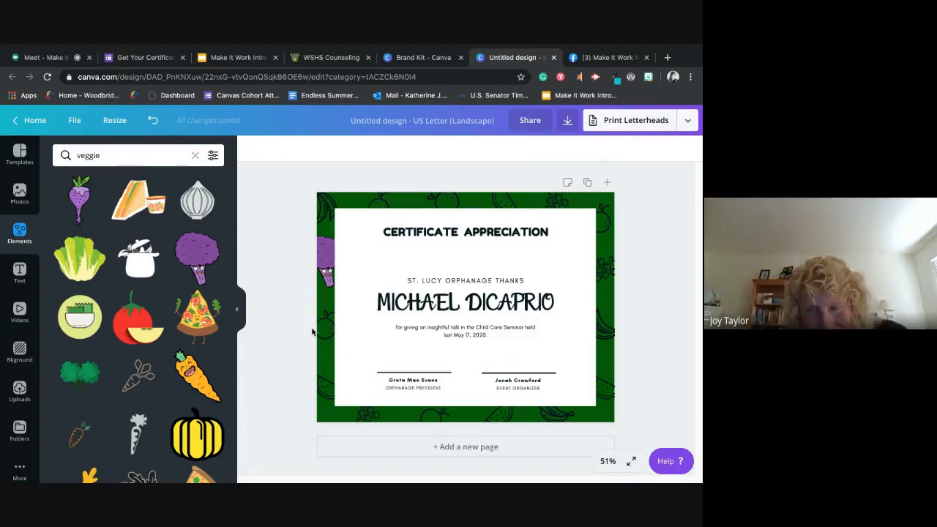
- Delete the banana in the upper-left corner, the fruit drawings along the top border and the one in the upper-right corner
click(326, 208)
key(Delete)
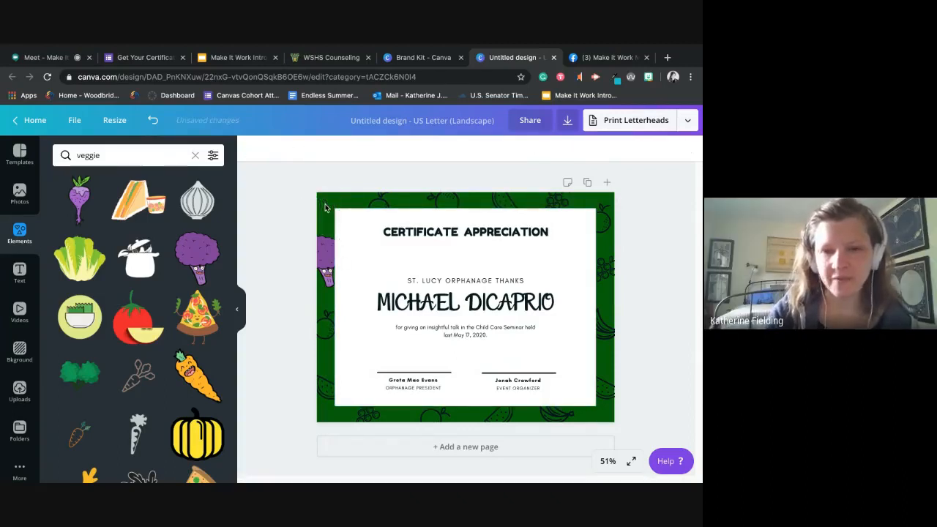
click(379, 207)
key(Delete)
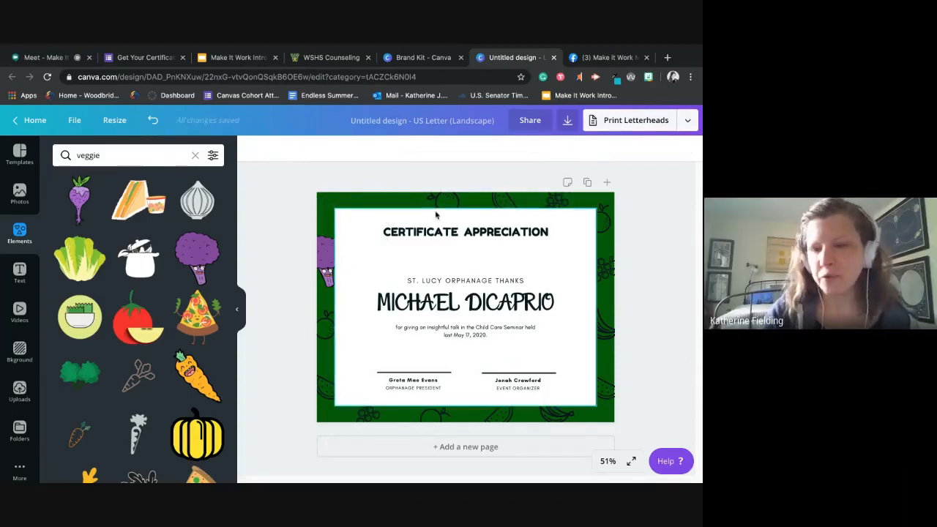
click(448, 203)
key(Delete)
click(515, 200)
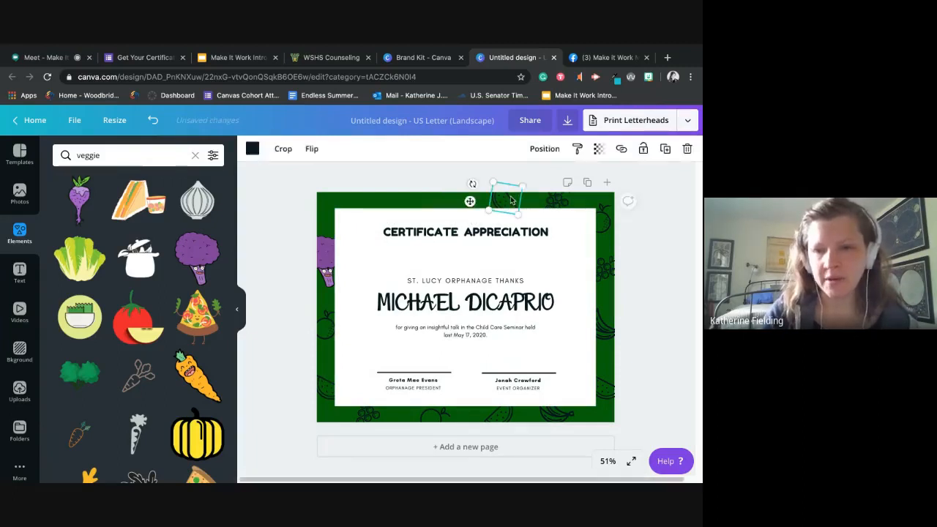
key(Delete)
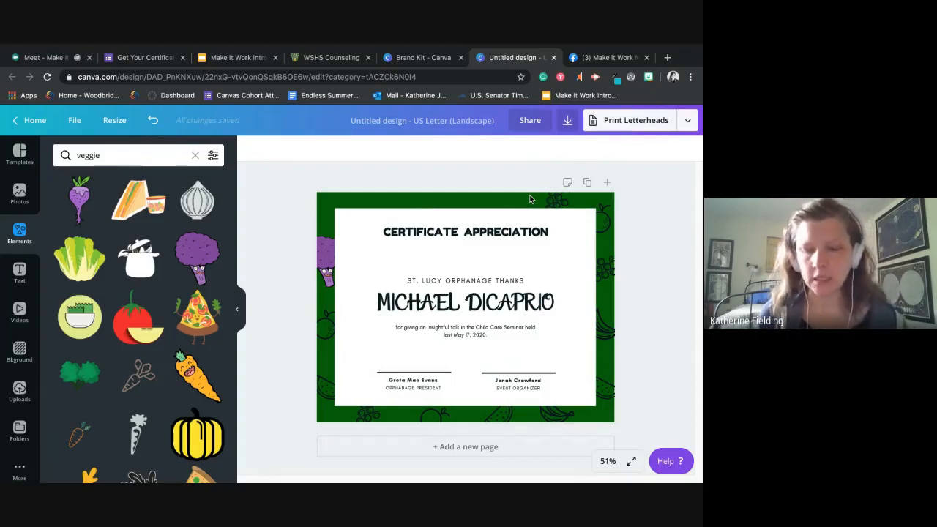
click(560, 200)
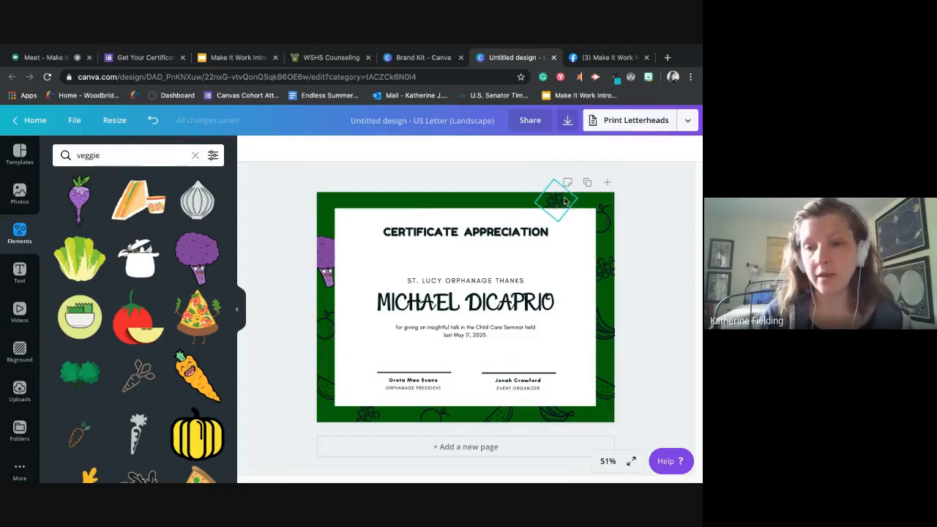
key(Delete)
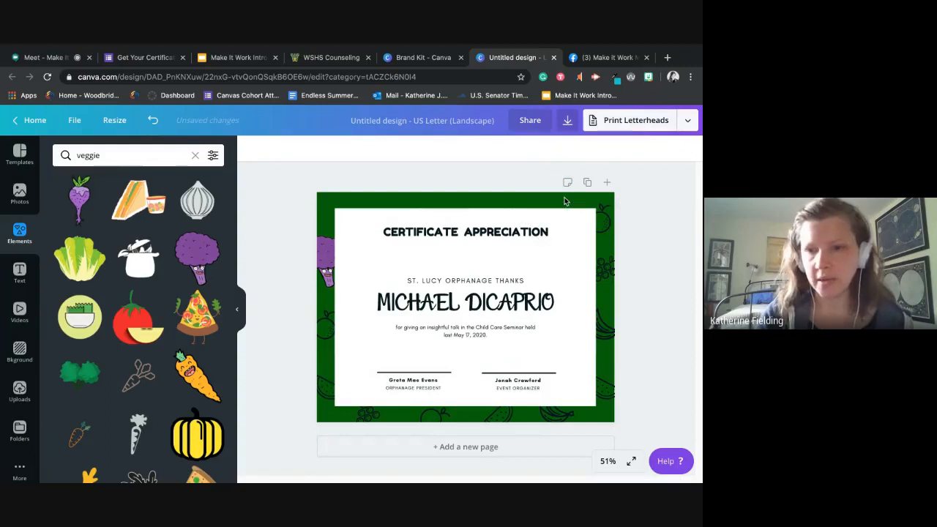
click(608, 212)
key(Delete)
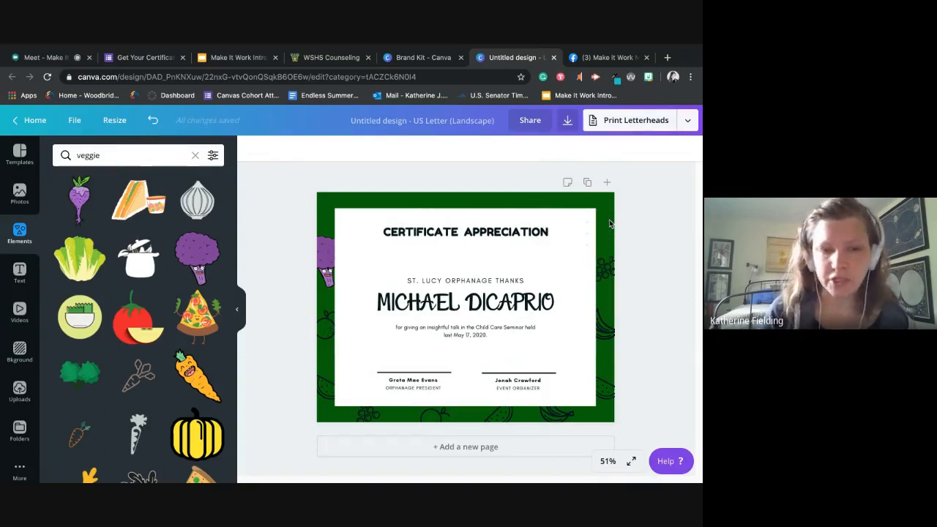
- Clear the elements search and browse the library's grids, shapes, frames, stickers and charts categories
click(195, 155)
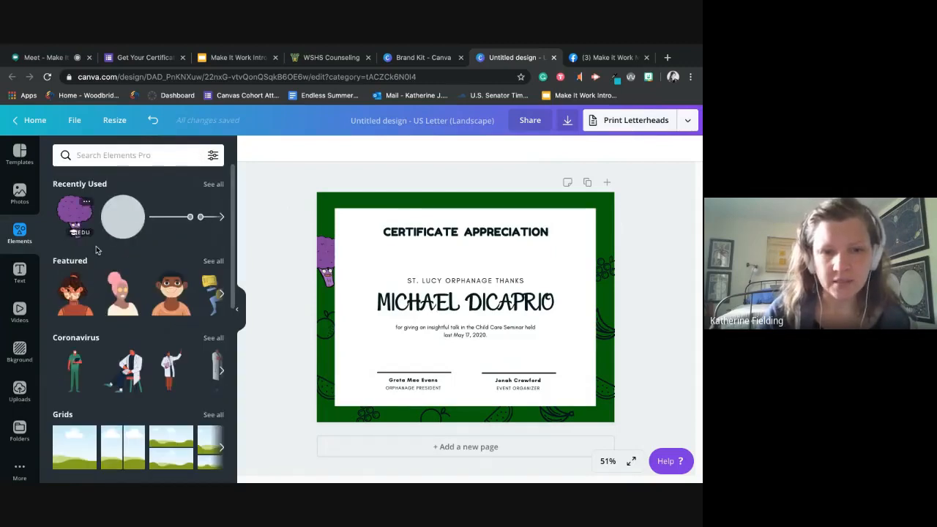
scroll(111, 330, down, 1)
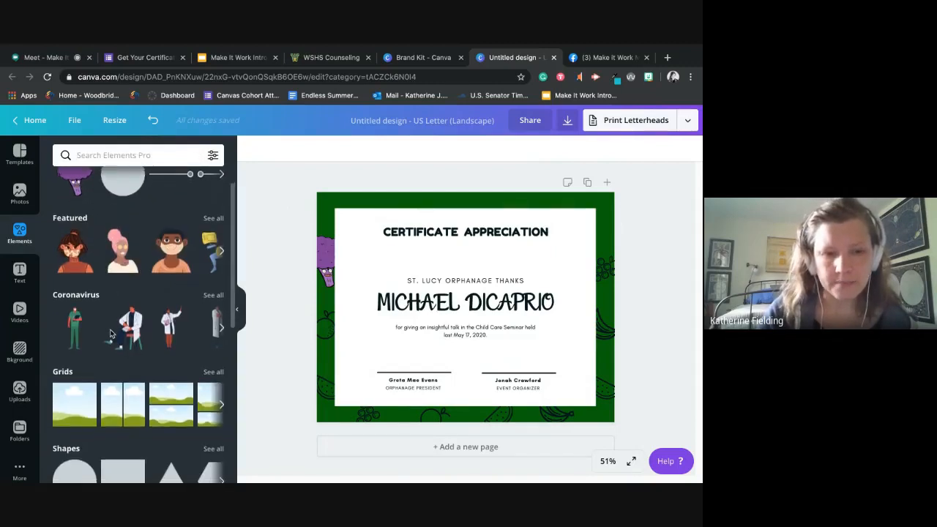
scroll(110, 334, down, 5)
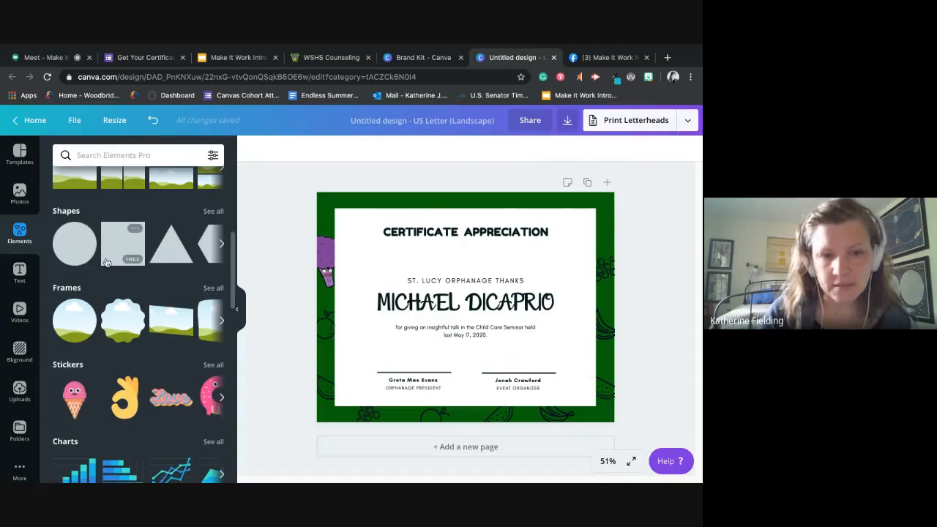
scroll(102, 260, up, 2)
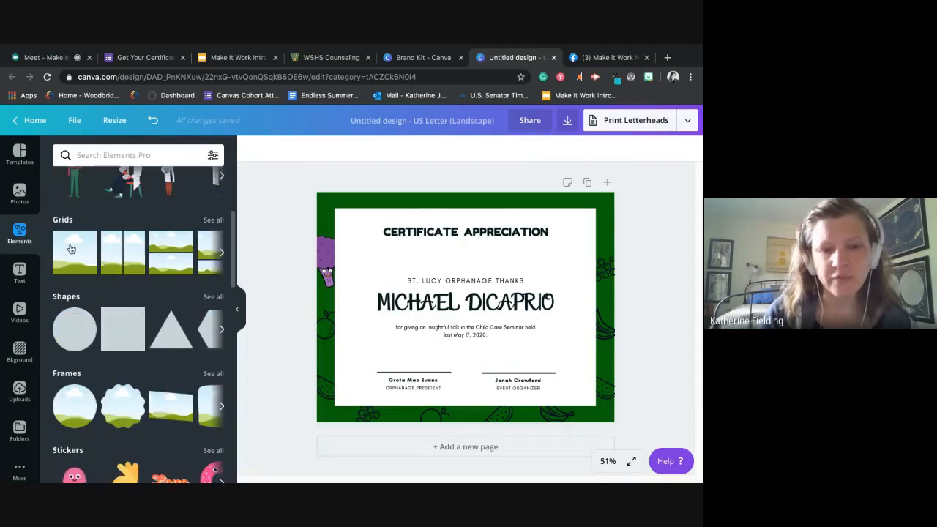
- Try a single-image grid as the certificate's full-page background and undo it
click(71, 250)
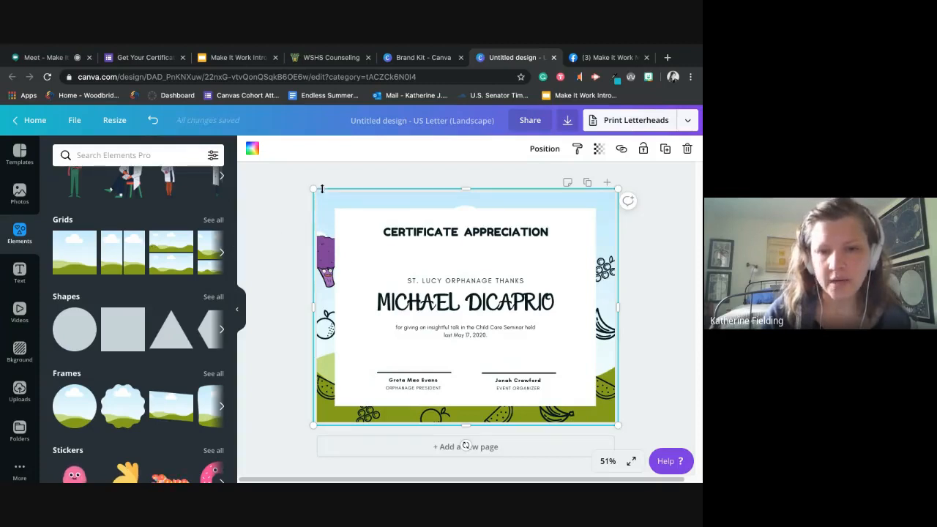
click(152, 121)
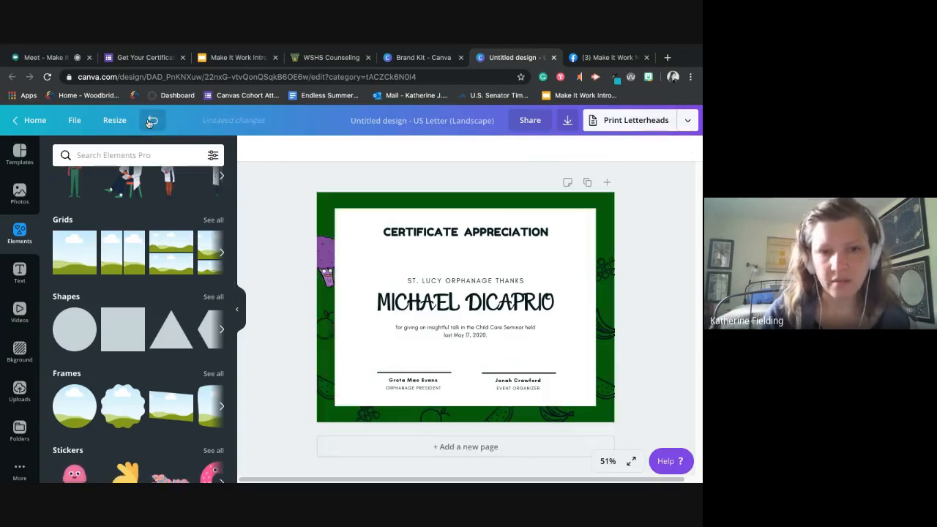
drag(79, 236, 360, 267)
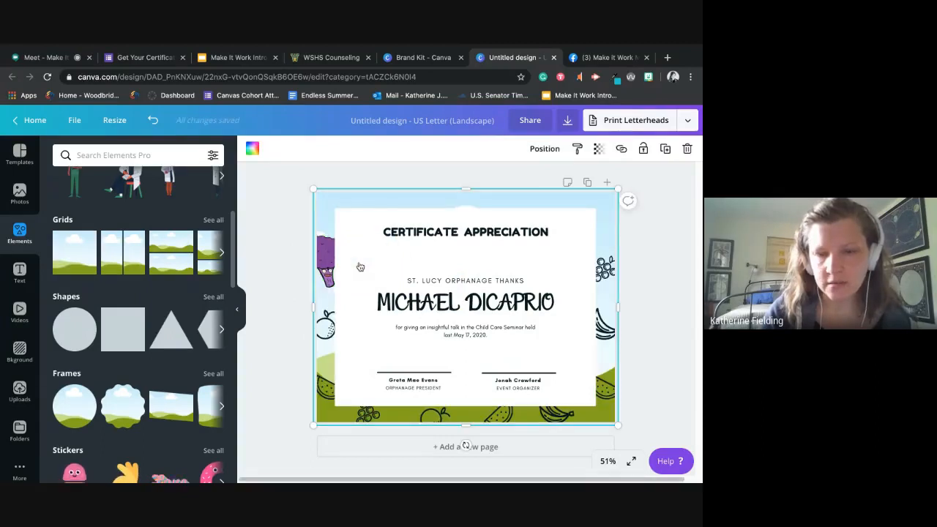
click(152, 120)
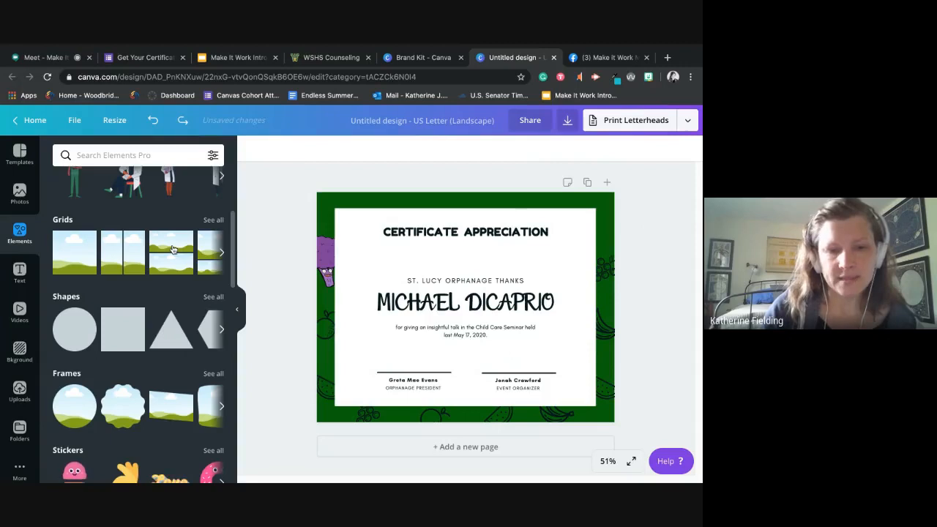
- Insert a circular frame, shrink it and place it in the upper-left corner of the certificate's white panel
scroll(126, 388, down, 1)
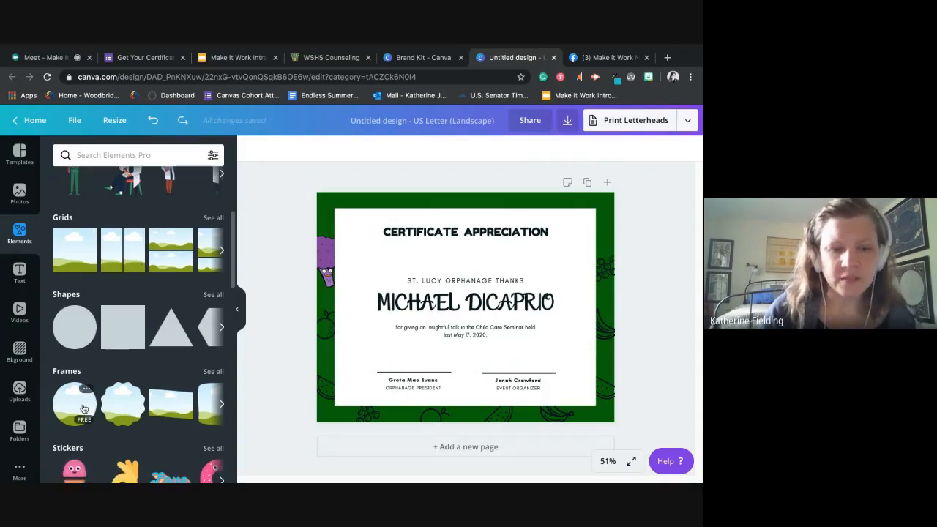
drag(83, 409, 382, 255)
drag(474, 230, 365, 265)
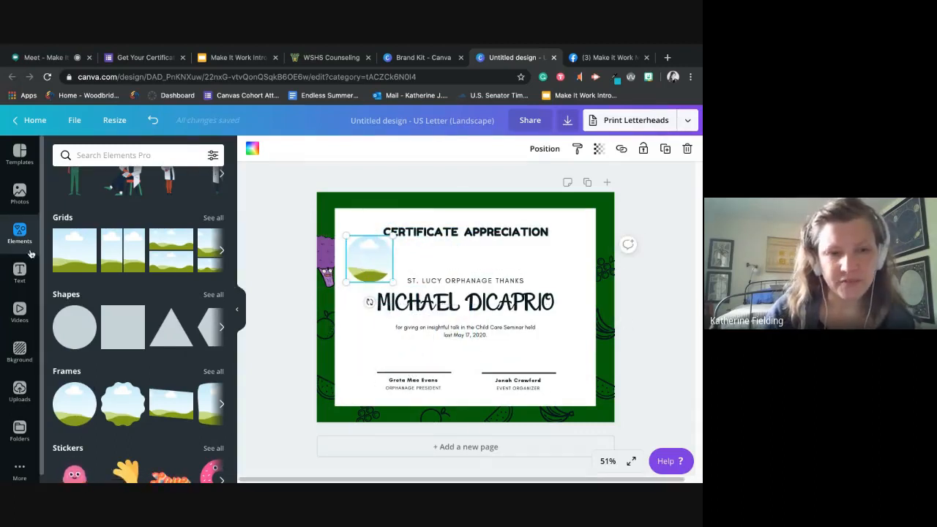
- Fill the circular frame with the black-and-white portrait photo from the uploaded images
click(17, 393)
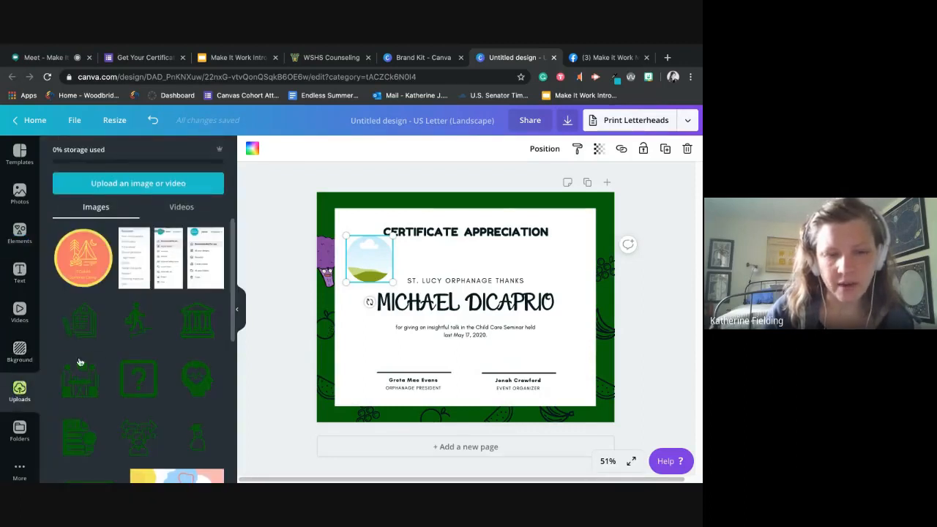
scroll(81, 361, down, 5)
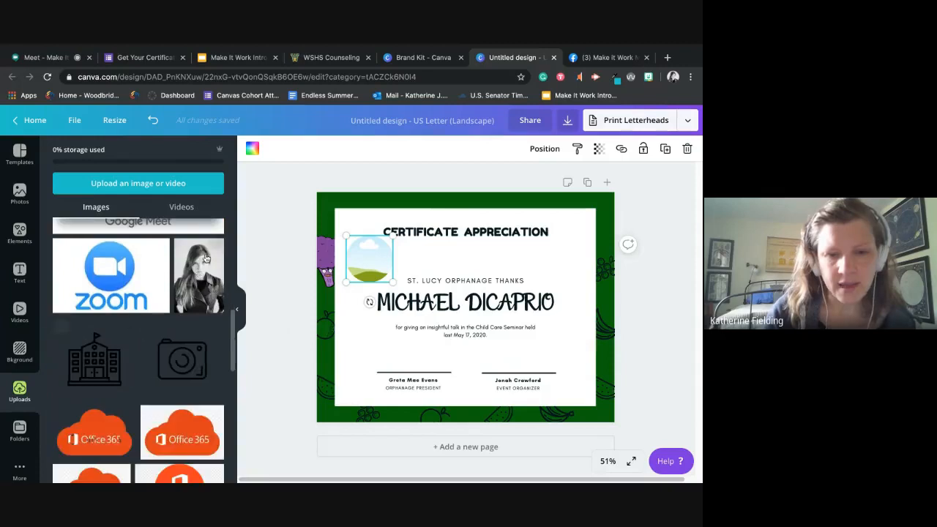
drag(209, 253, 382, 258)
click(270, 391)
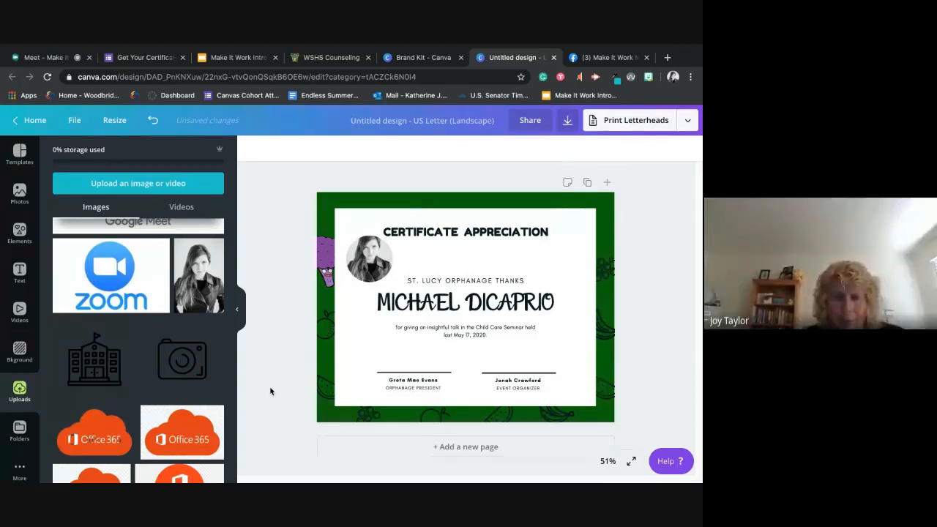
- Insert a circle shape, shrink it and place it in the lower-right corner of the white panel
click(10, 240)
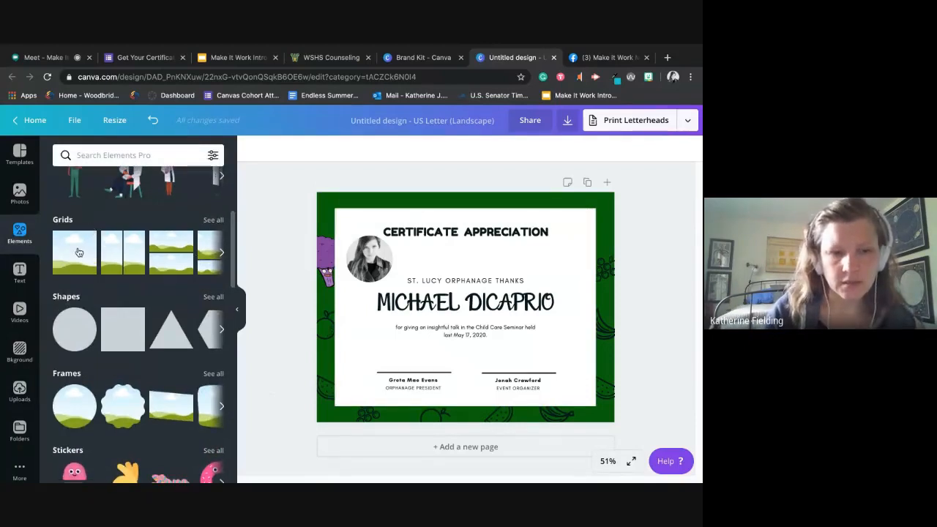
click(74, 329)
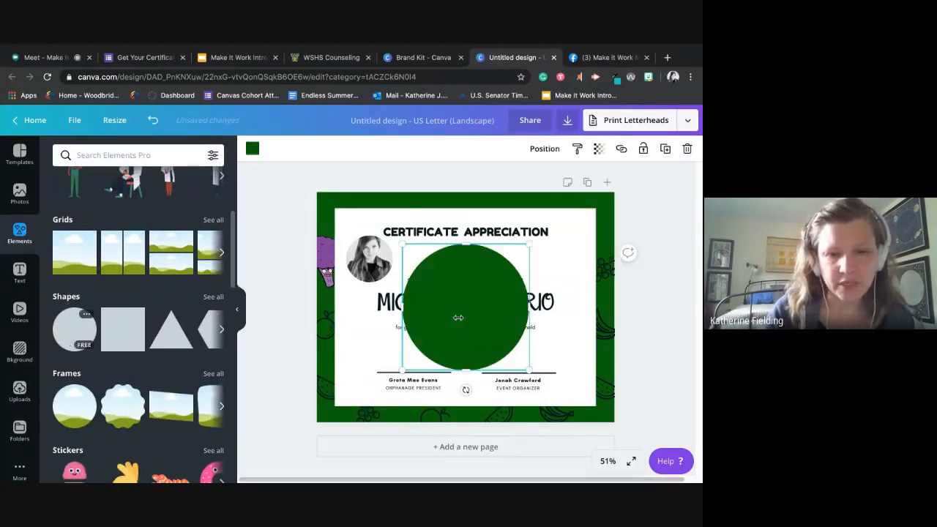
drag(527, 249, 577, 347)
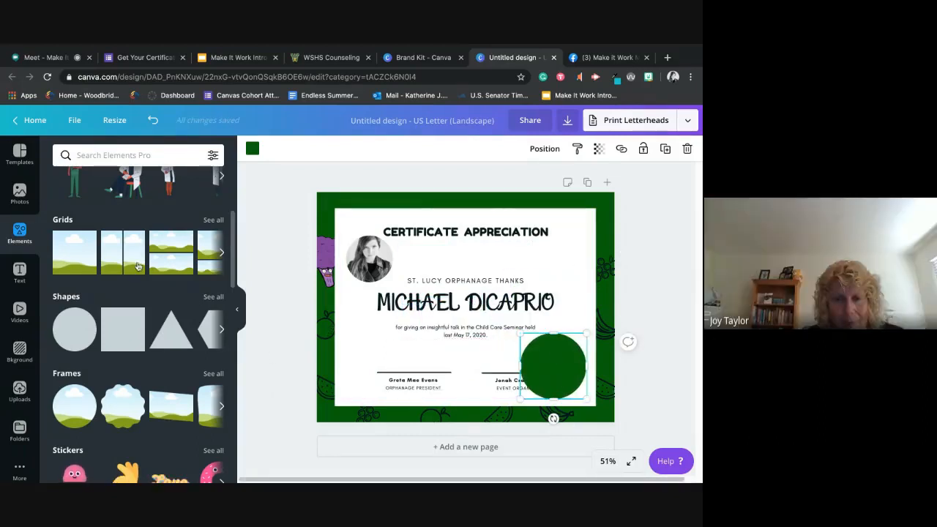
- Insert another purple broccoli from the recently used elements and center it on the green circle
scroll(138, 266, up, 3)
click(121, 228)
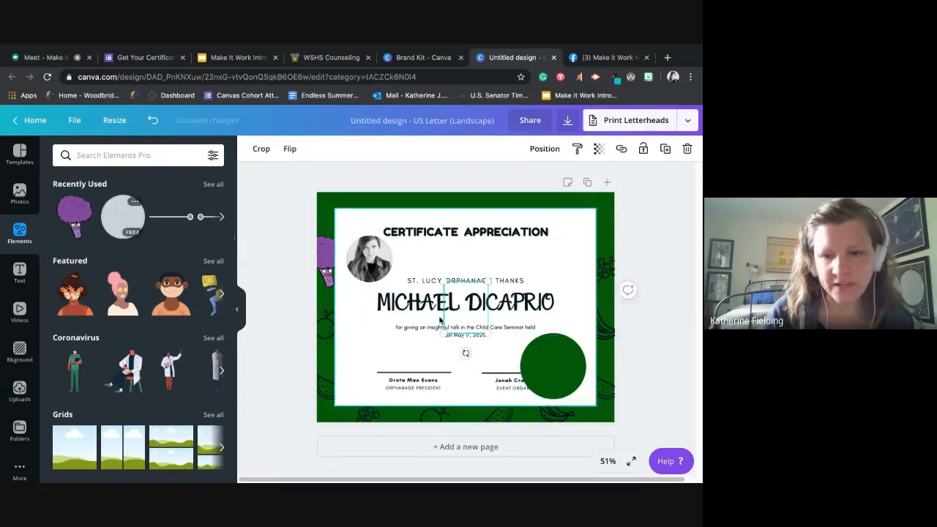
drag(84, 224, 110, 248)
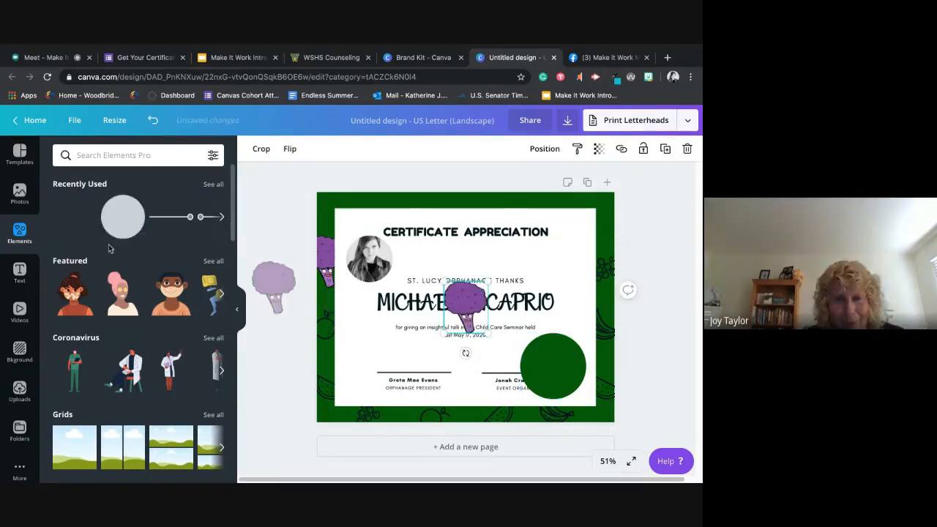
drag(471, 308, 554, 356)
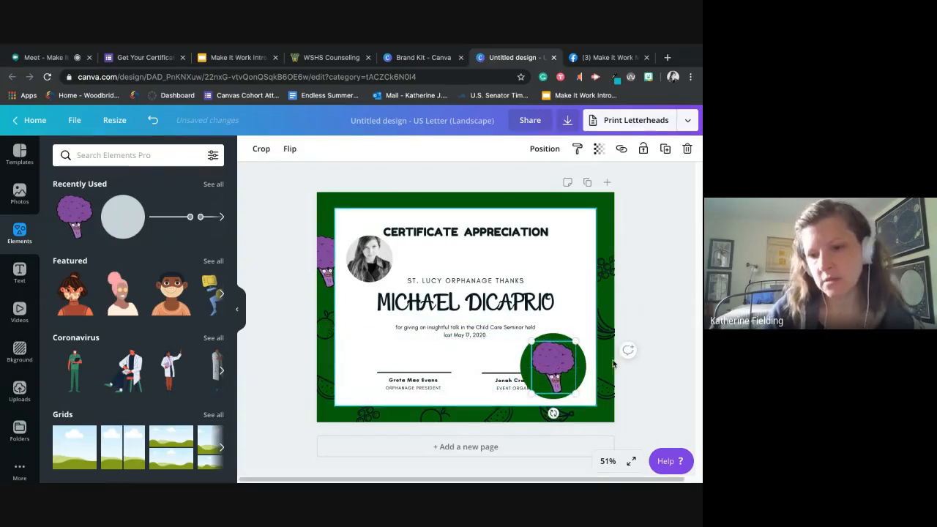
click(666, 389)
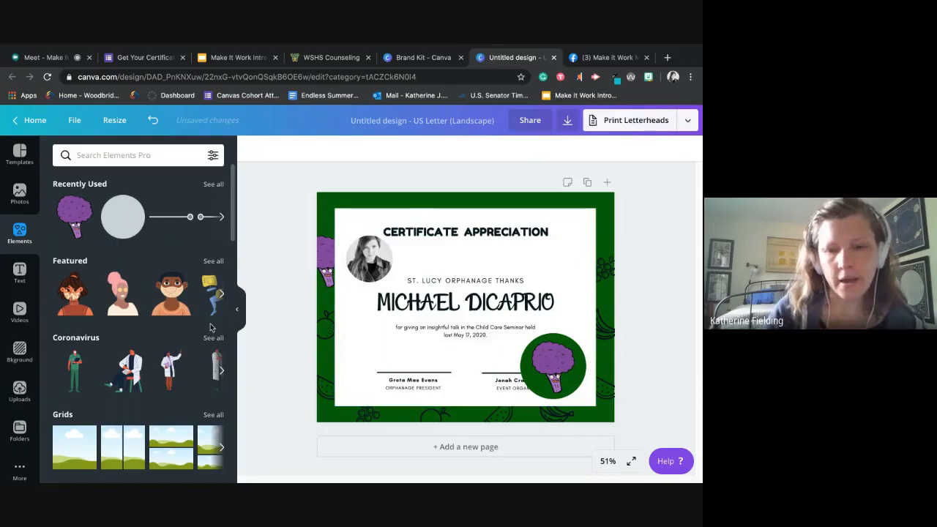
- Insert a plain solid line and position it directly beneath the recipient's name as an underline
scroll(149, 257, down, 10)
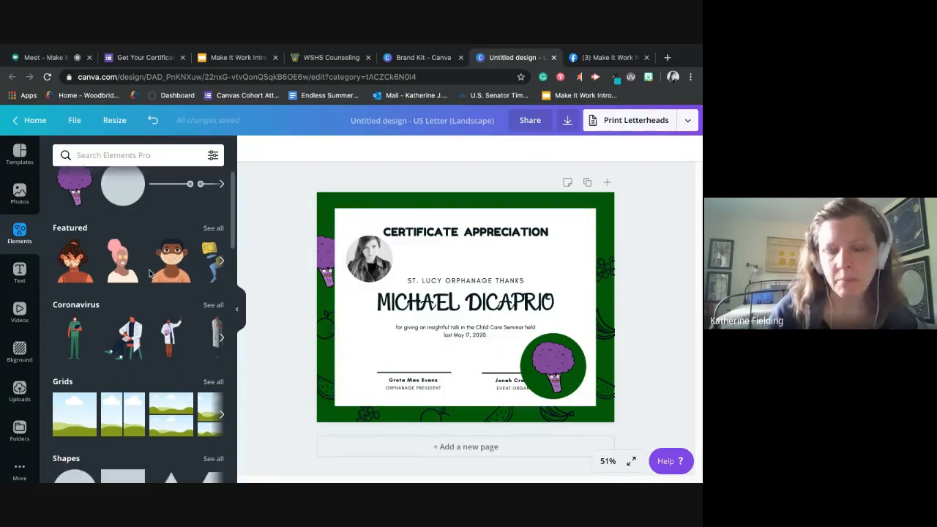
scroll(149, 272, up, 3)
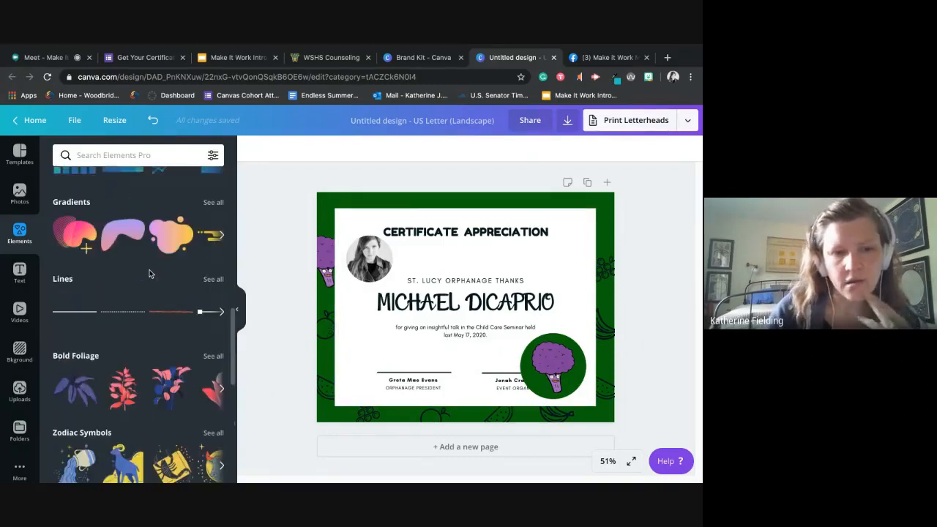
click(85, 316)
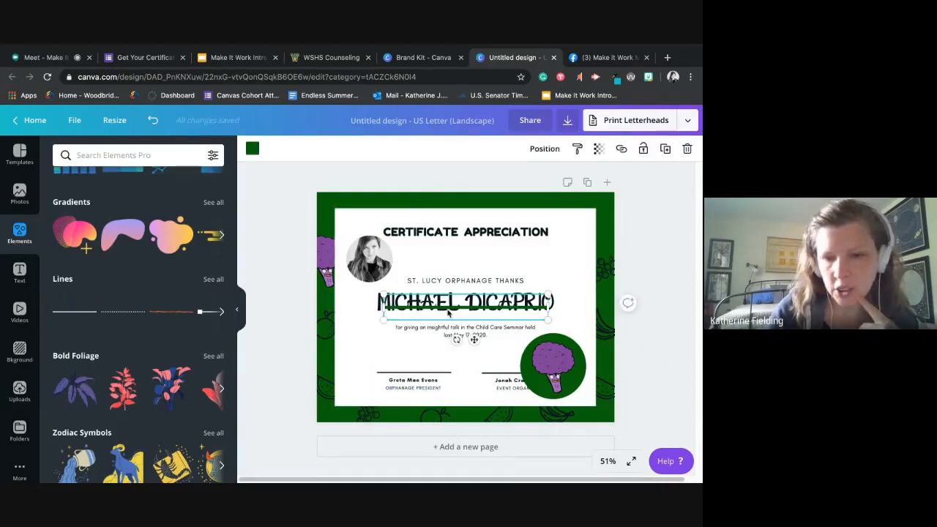
drag(446, 323, 446, 334)
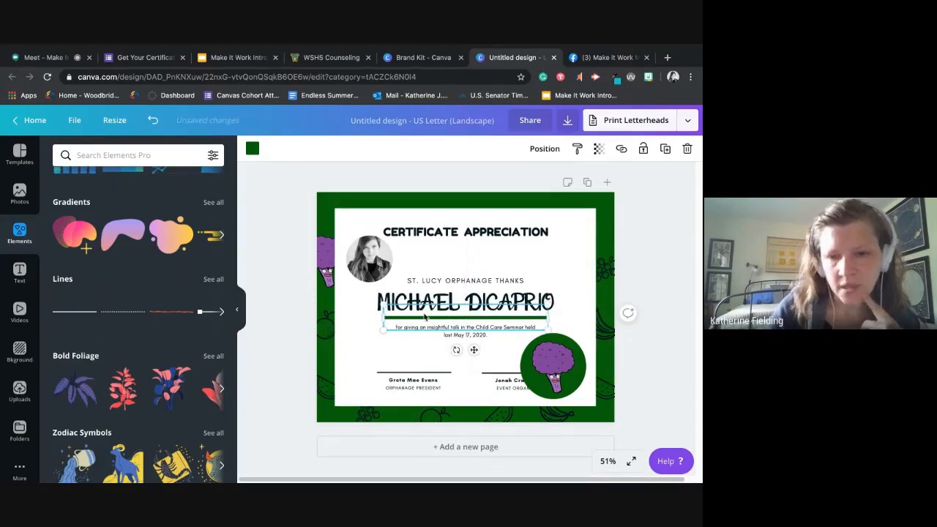
- Recolor the line under the recipient's name to a custom muted purple
click(253, 150)
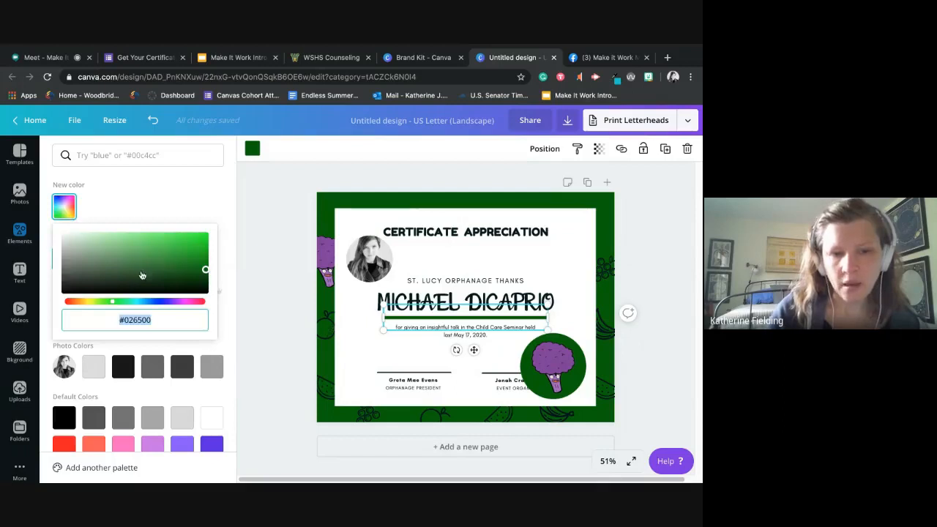
click(160, 303)
click(136, 253)
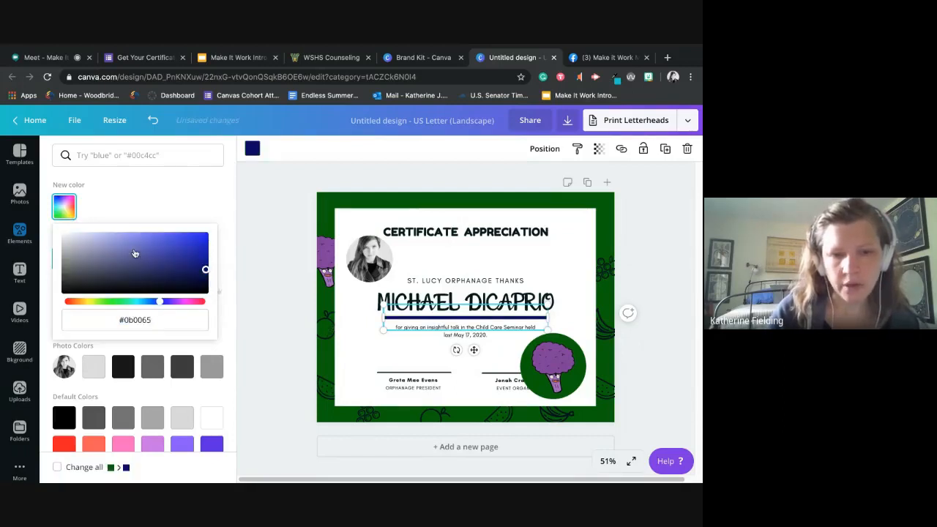
click(152, 199)
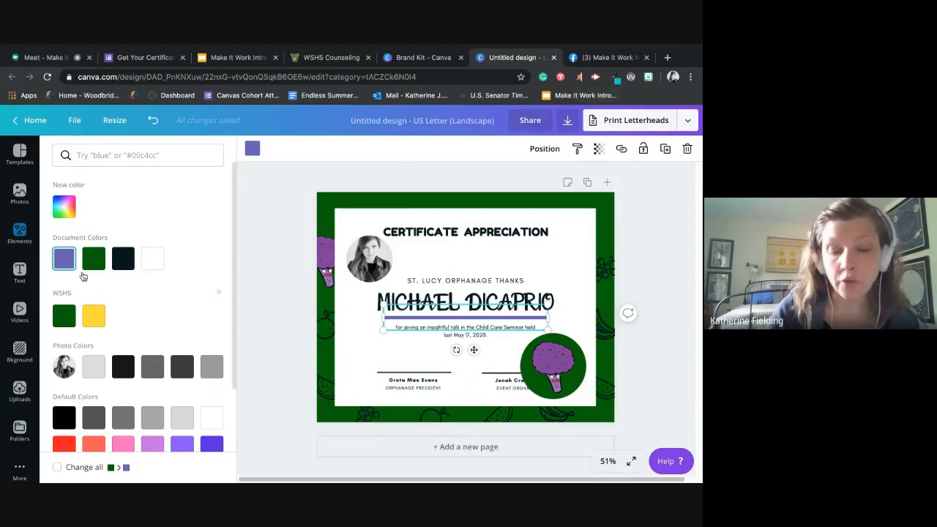
scroll(108, 326, down, 2)
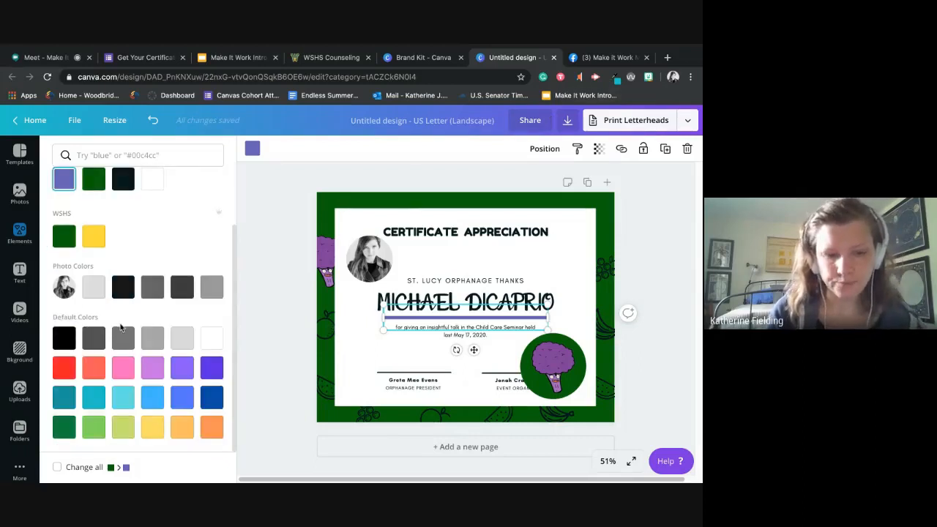
click(272, 232)
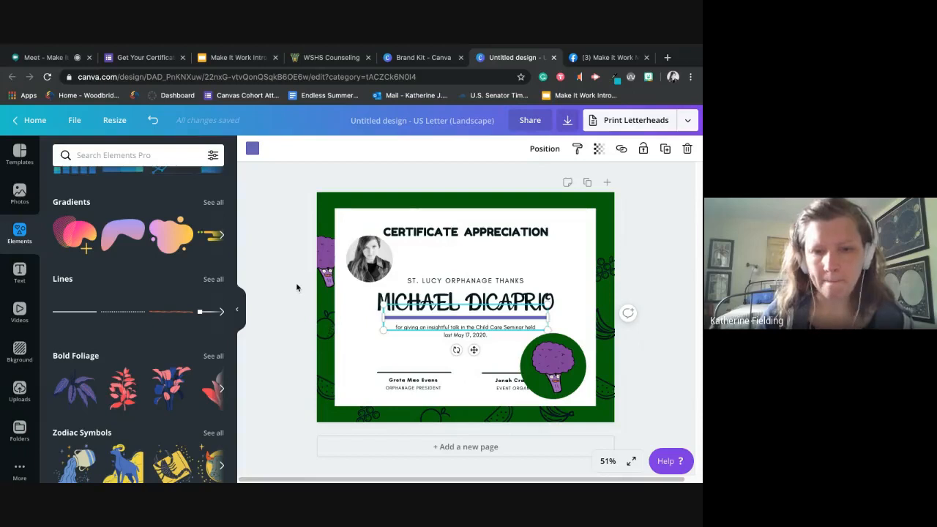
- Insert the rounded-square frame, shrink it and place it in the upper-right area of the white panel
scroll(208, 271, up, 10)
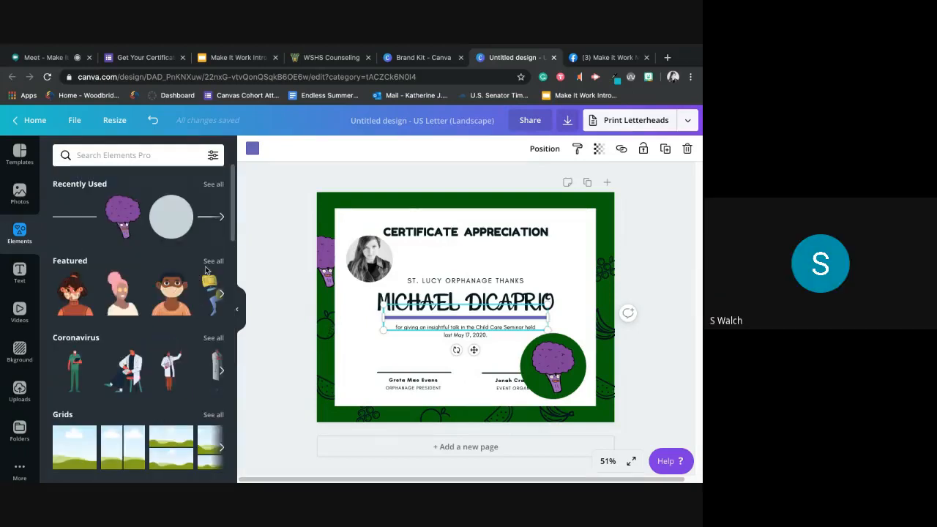
scroll(205, 271, down, 5)
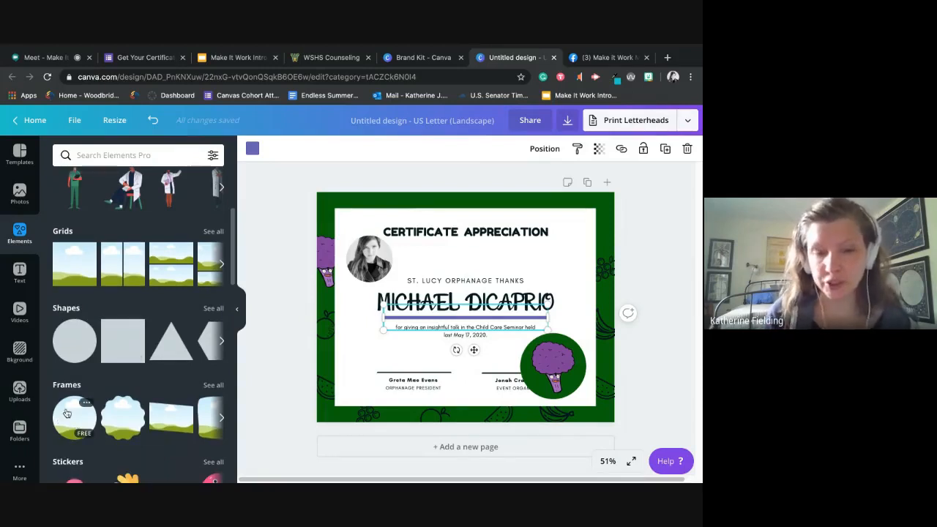
click(221, 418)
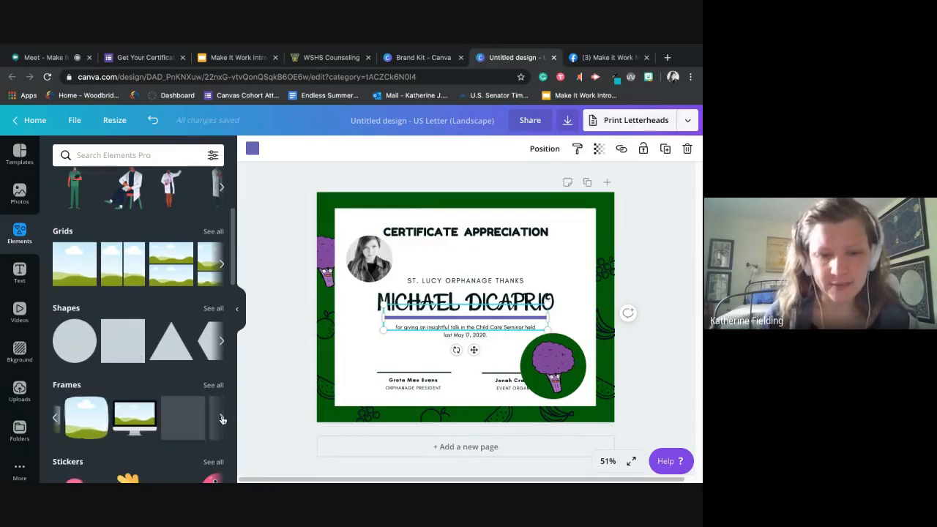
click(77, 426)
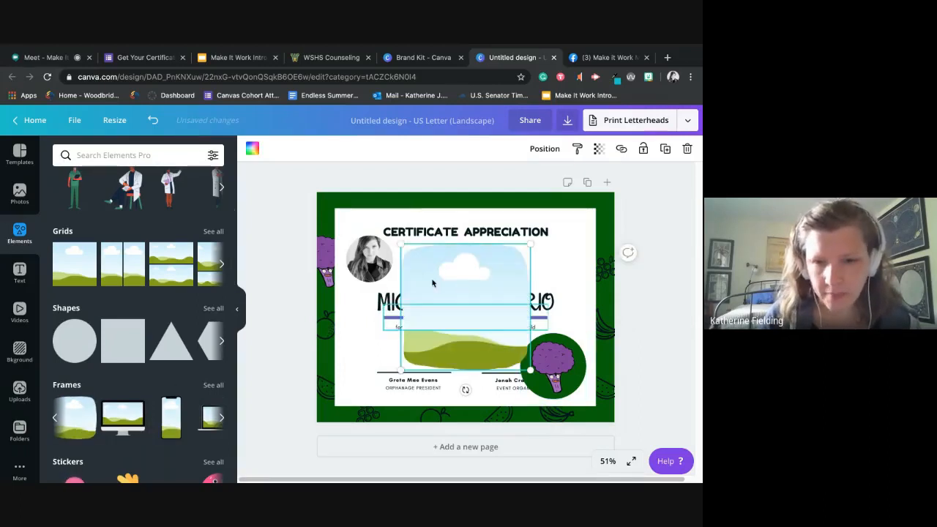
drag(402, 245, 441, 282)
drag(510, 315, 563, 263)
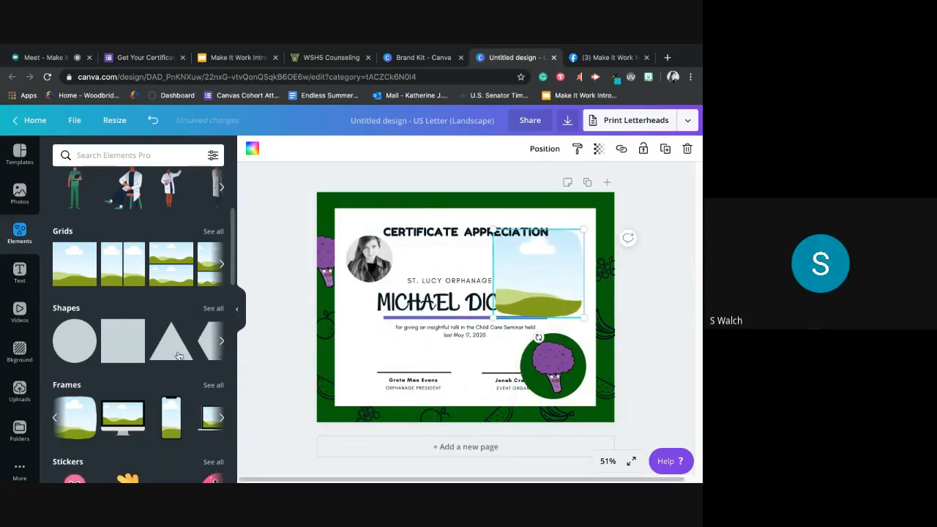
mouse_move(129, 429)
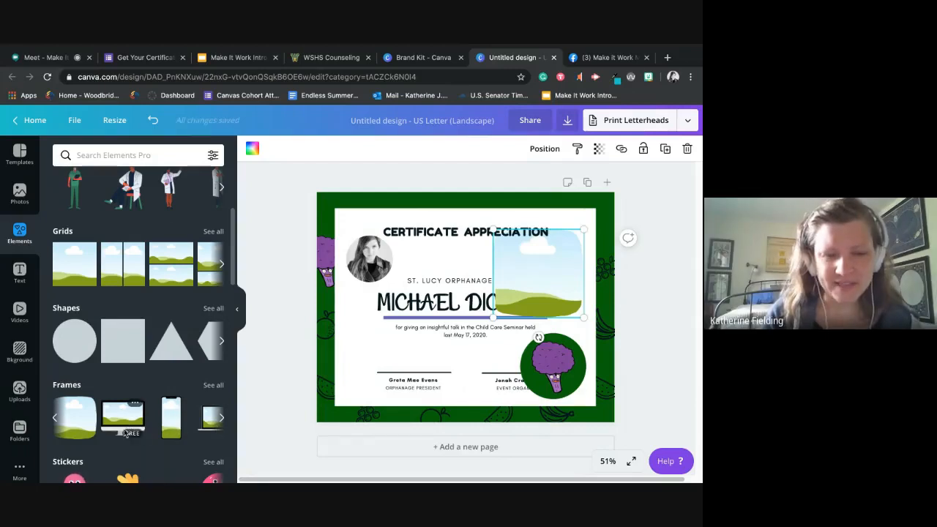
- Try the desktop-monitor frame on the certificate at a smaller size, delete it and look through the other frames
click(123, 426)
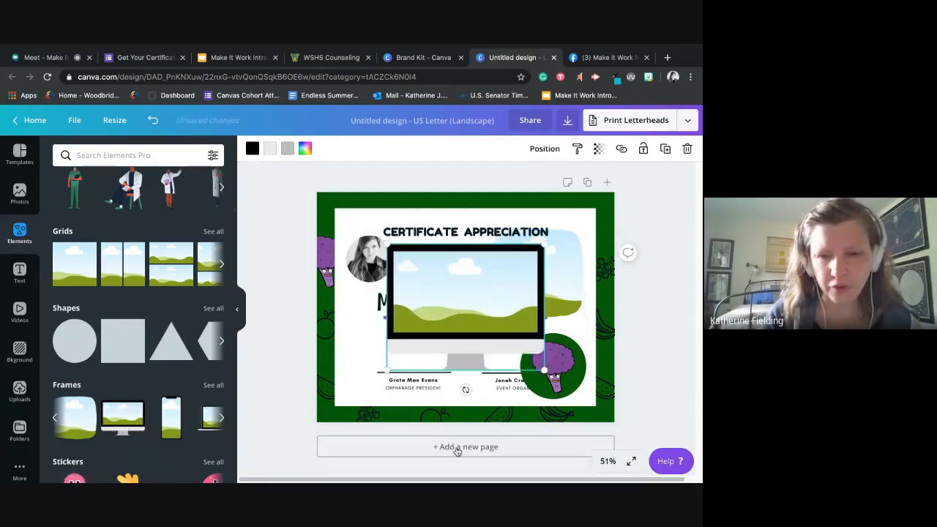
drag(544, 247, 520, 269)
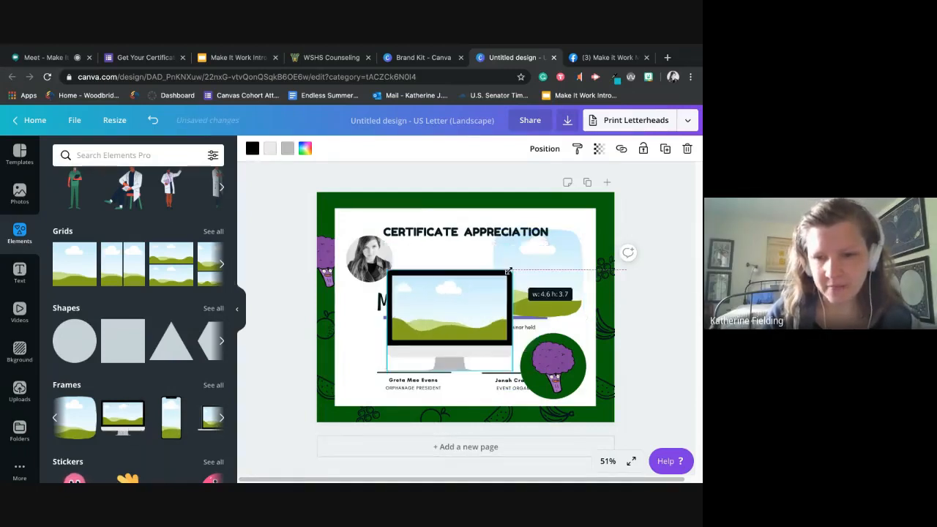
key(Delete)
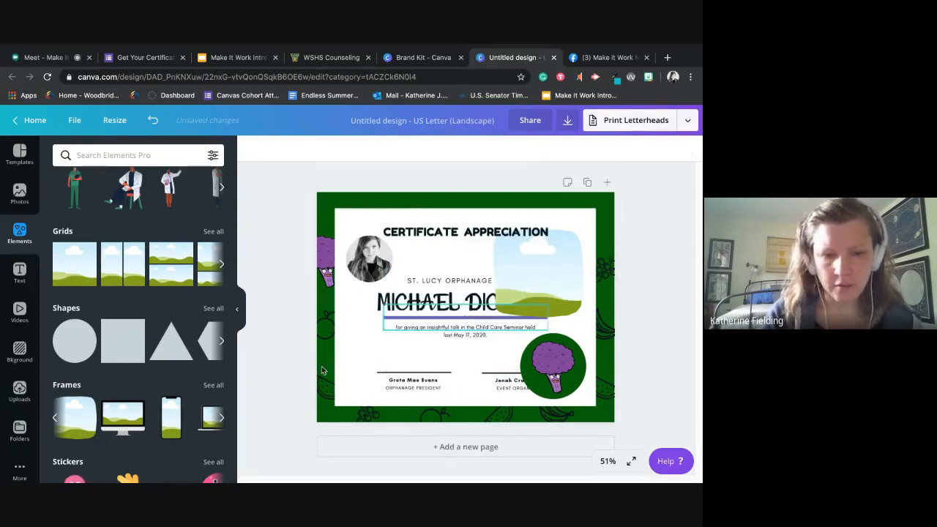
click(222, 418)
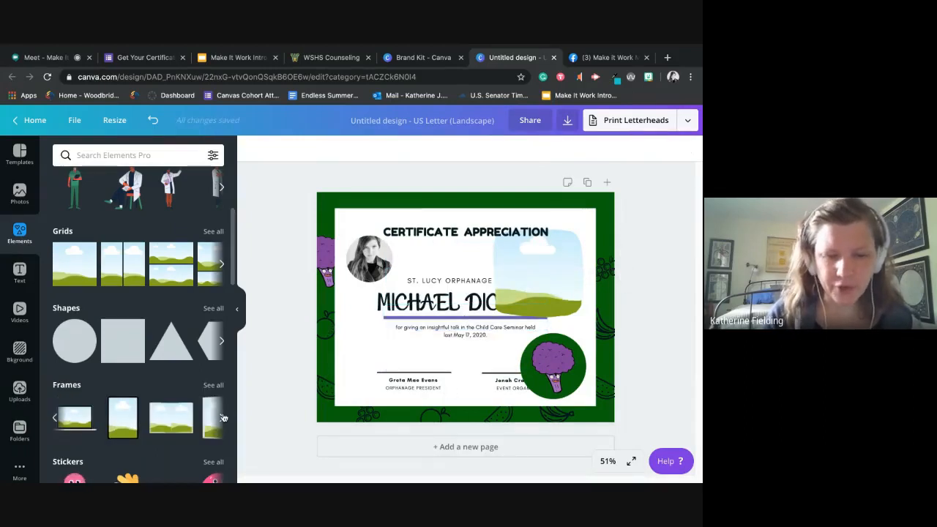
click(55, 419)
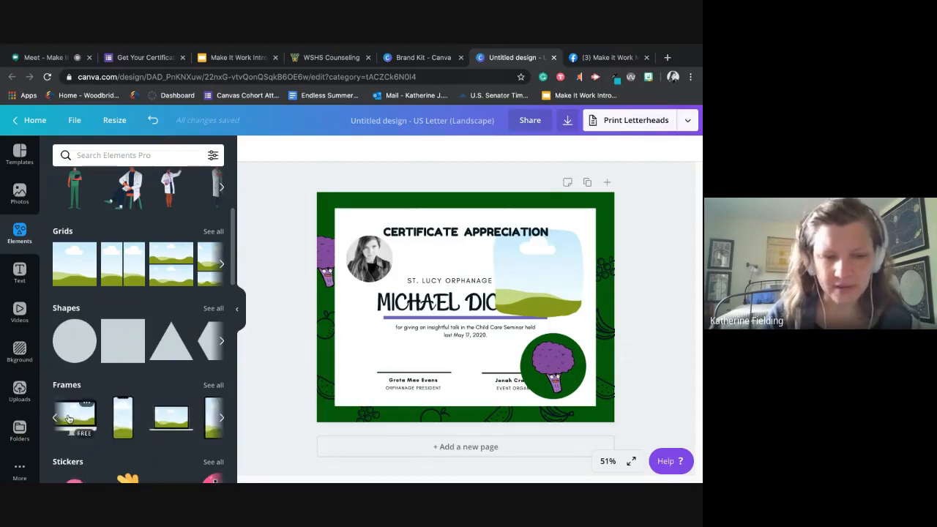
click(221, 421)
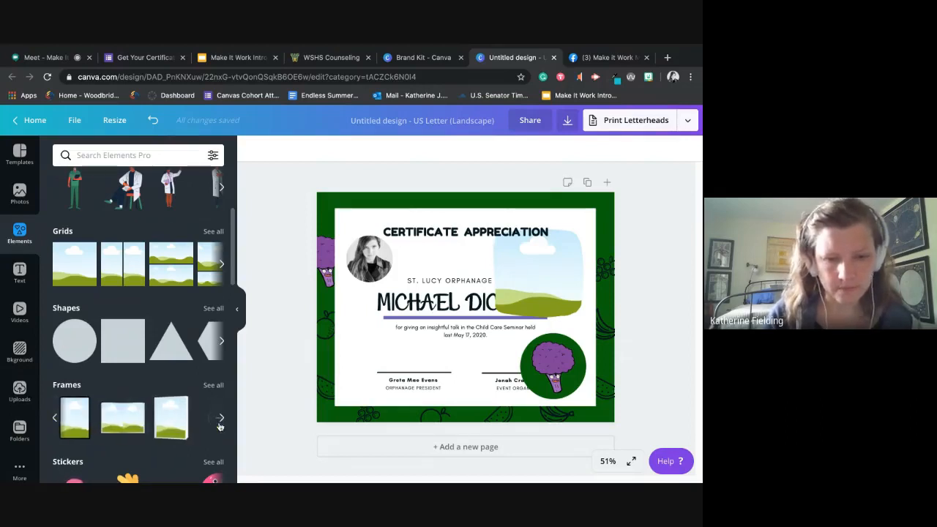
- Insert the animated ice cream cone sticker, shrink it and place it in the lower-left area of the white panel
scroll(218, 422, down, 3)
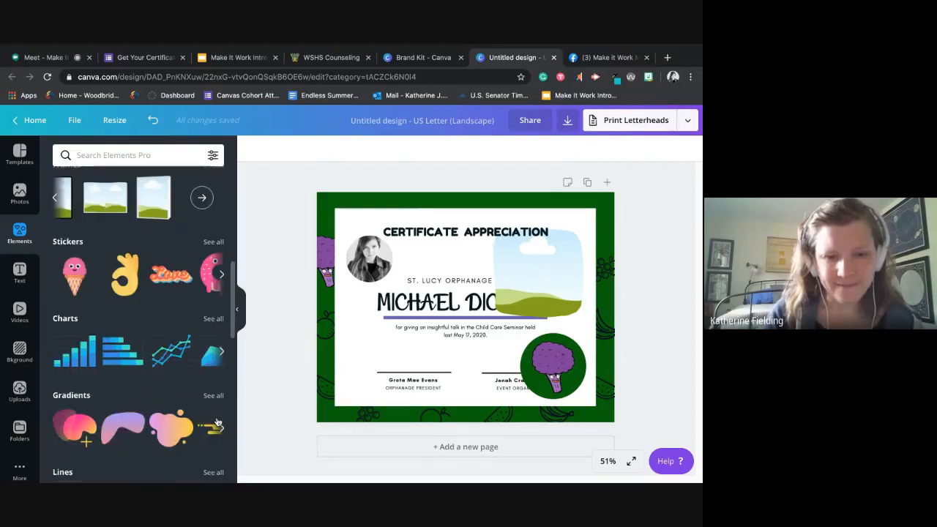
click(74, 277)
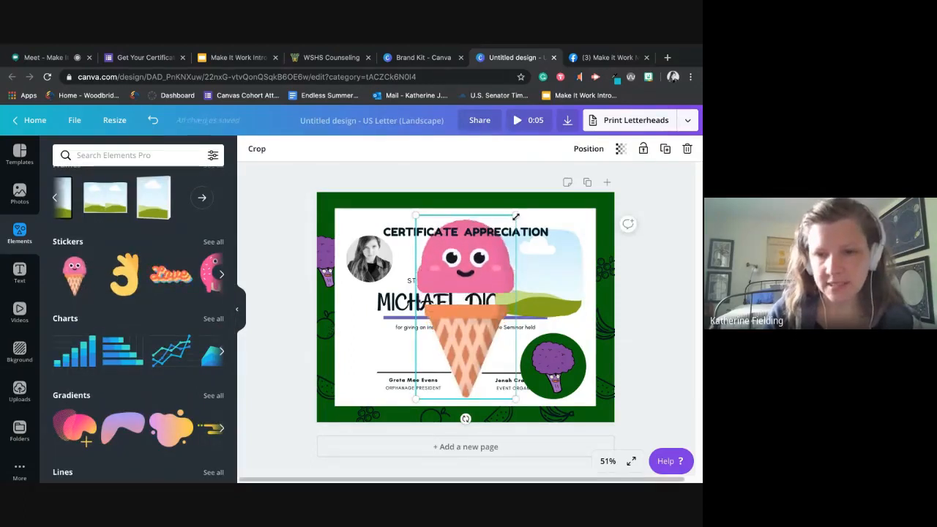
drag(516, 216, 474, 293)
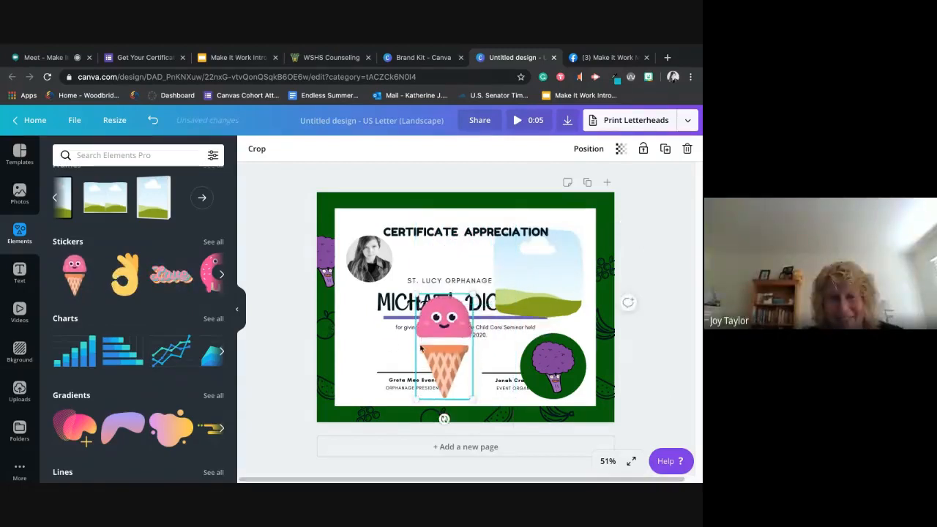
drag(460, 344, 380, 343)
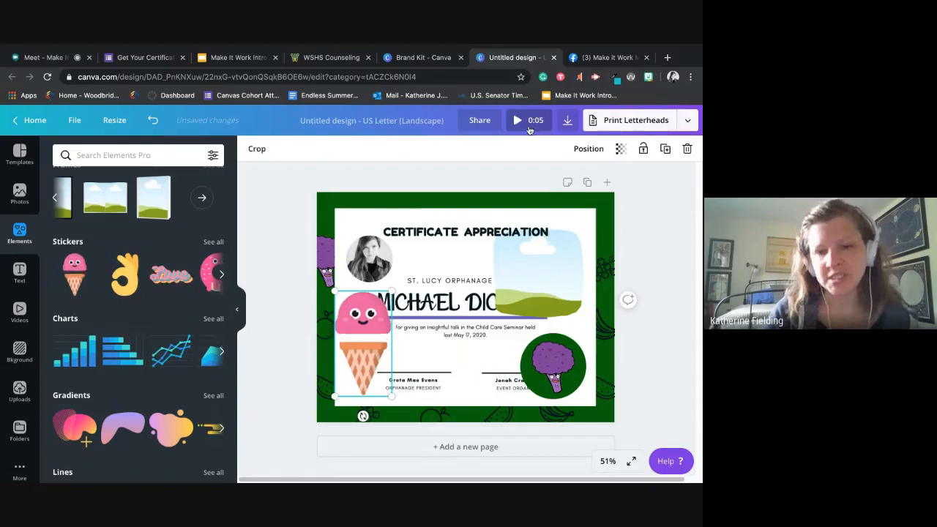
- Examine the file types offered for downloading the animated design, without downloading it
click(567, 121)
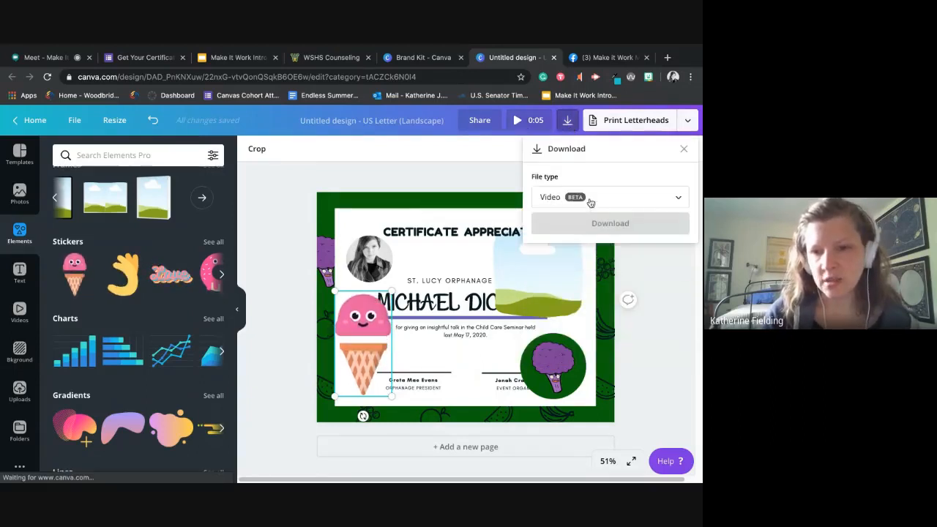
click(592, 200)
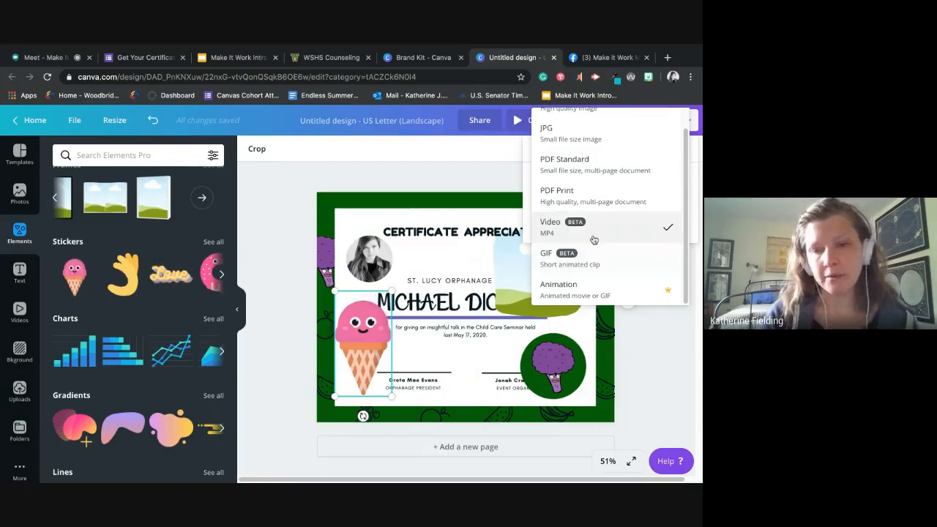
click(436, 183)
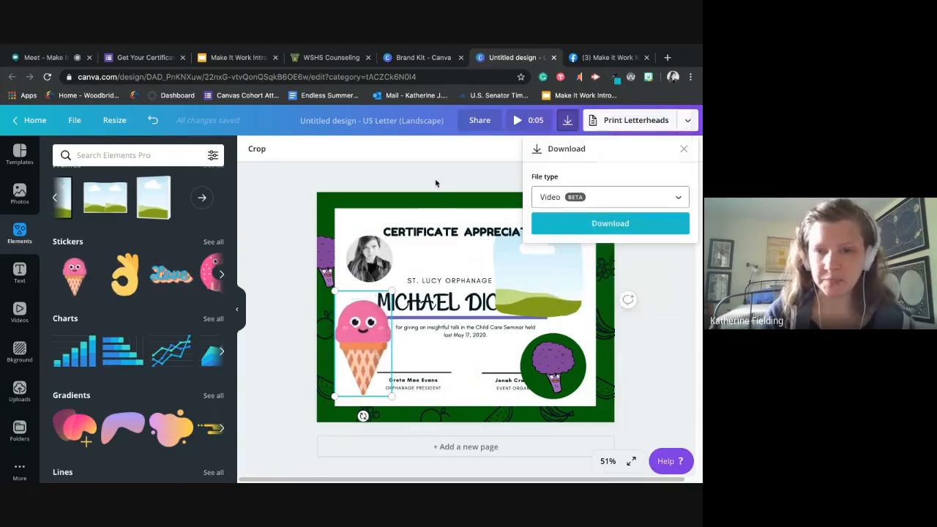
click(435, 183)
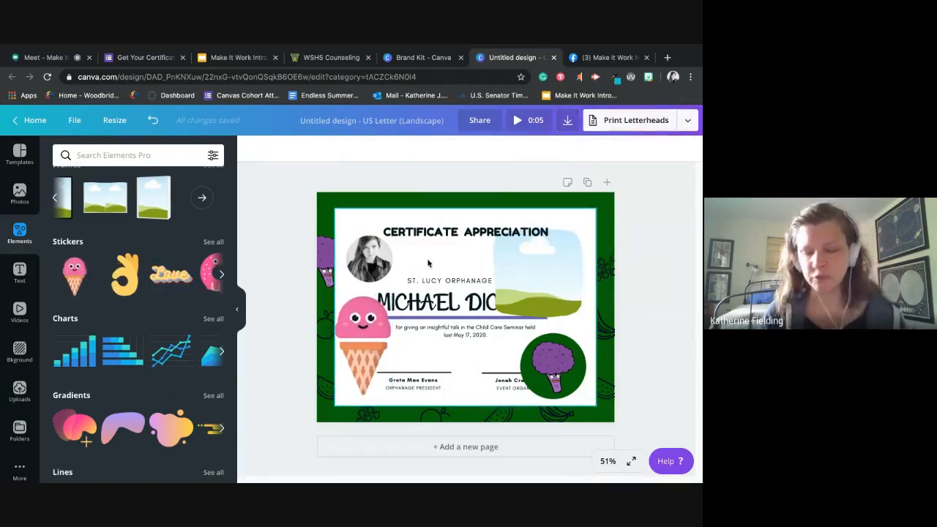
- Delete the ice cream cone sticker from the certificate
click(361, 324)
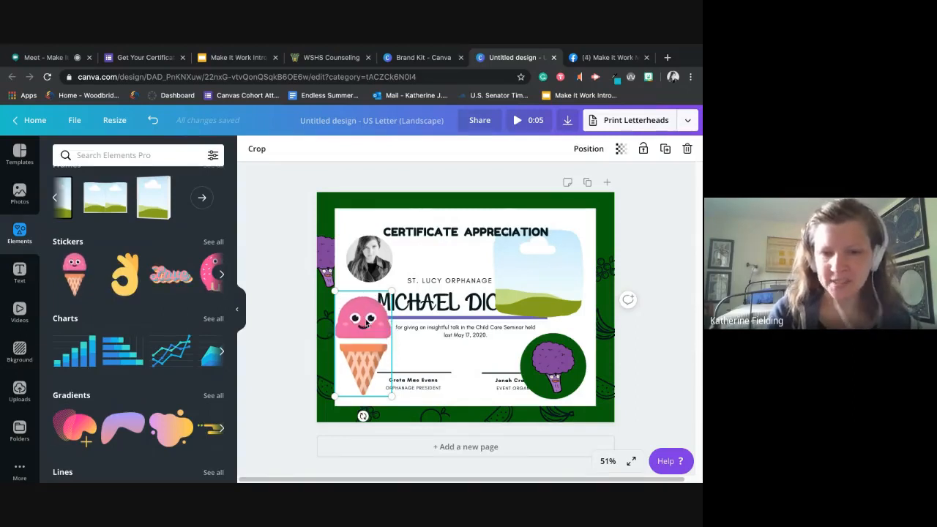
key(Delete)
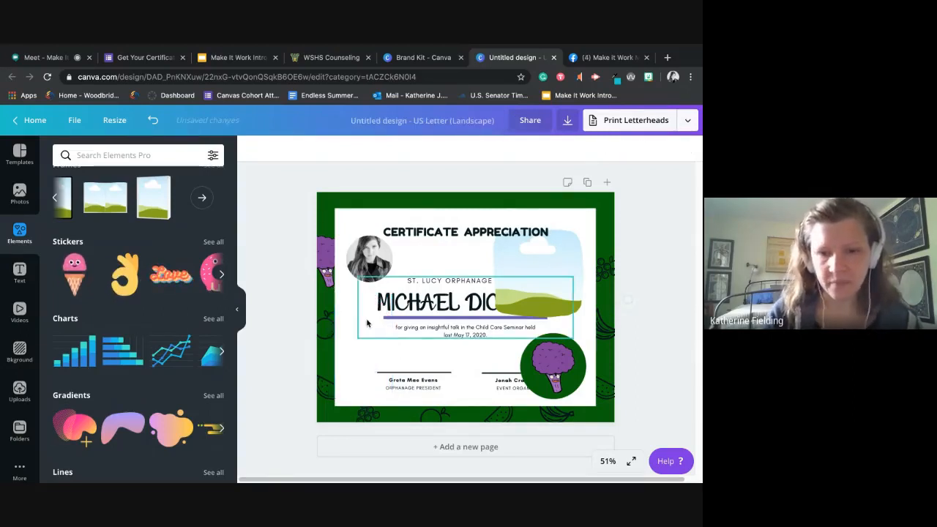
- Insert the curved purple gradient shape, recolor it with the WSHS brand yellow and green, and place it over the certificate's upper-left corner
scroll(127, 337, down, 2)
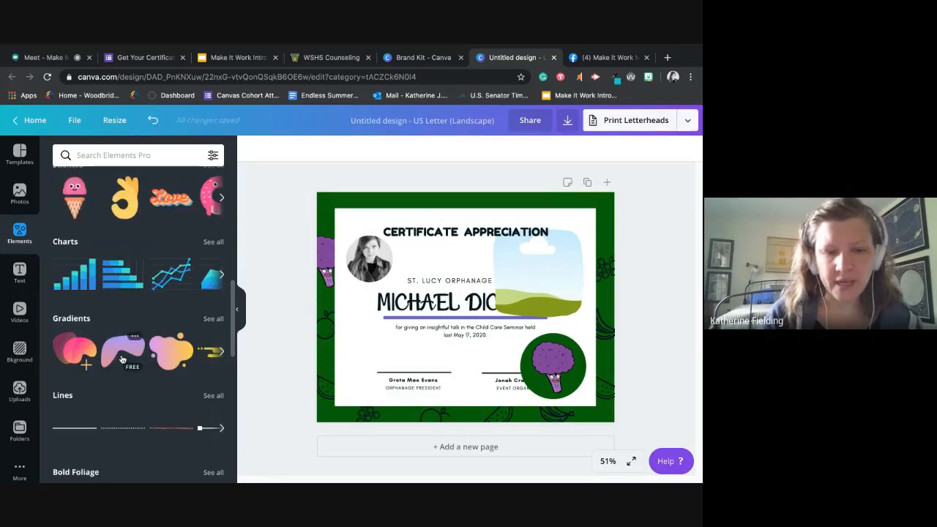
click(122, 359)
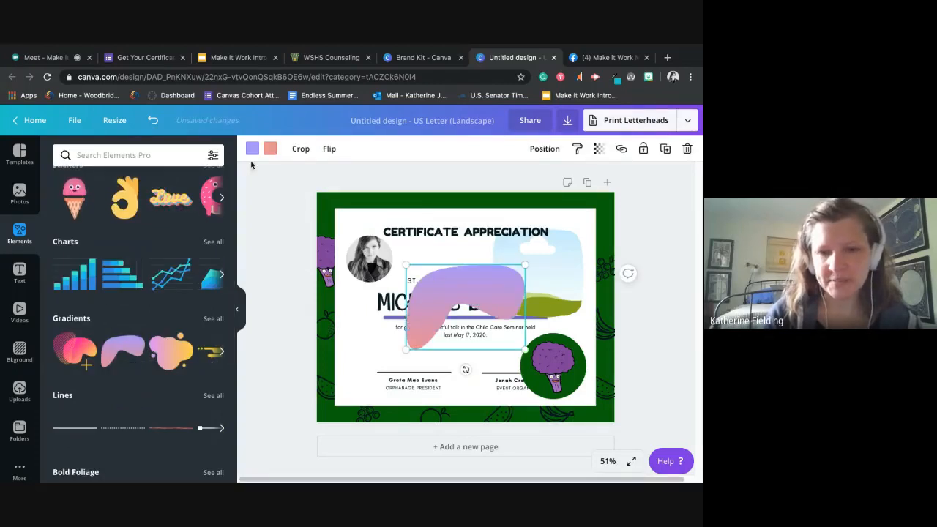
click(252, 149)
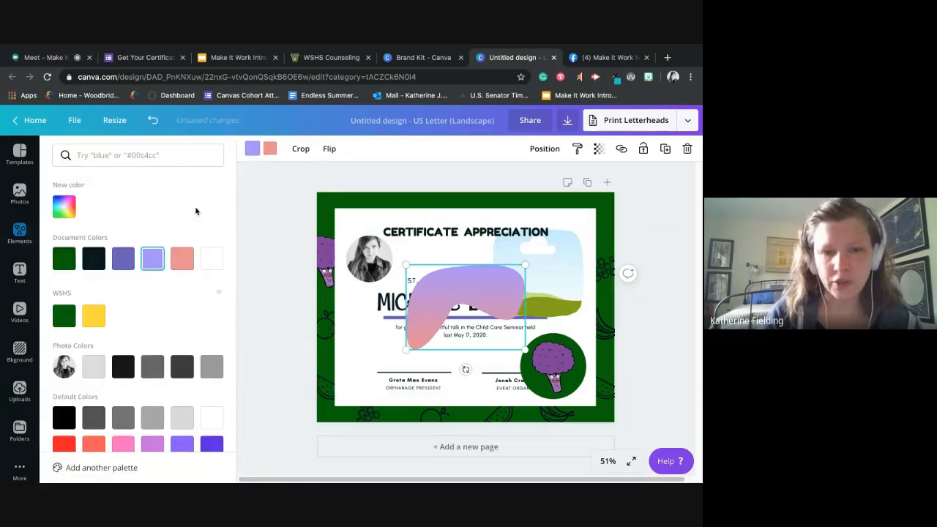
click(95, 322)
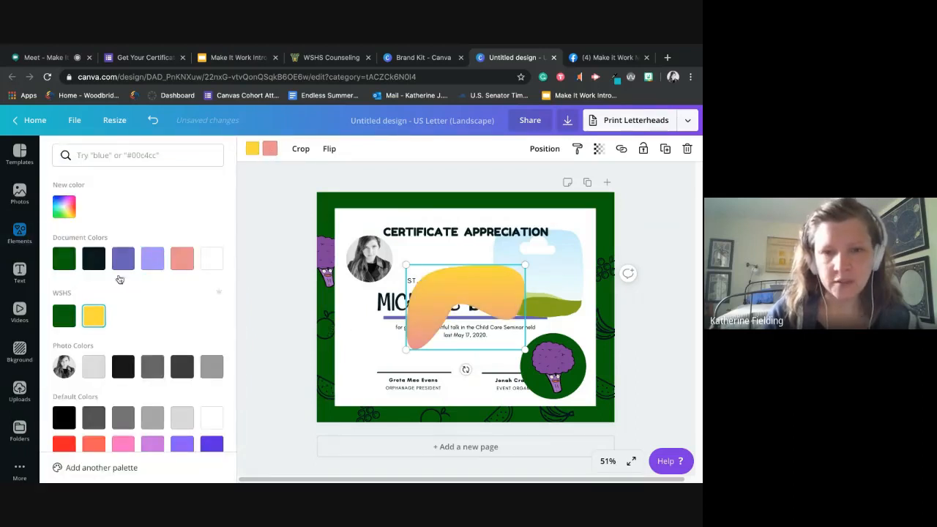
click(63, 316)
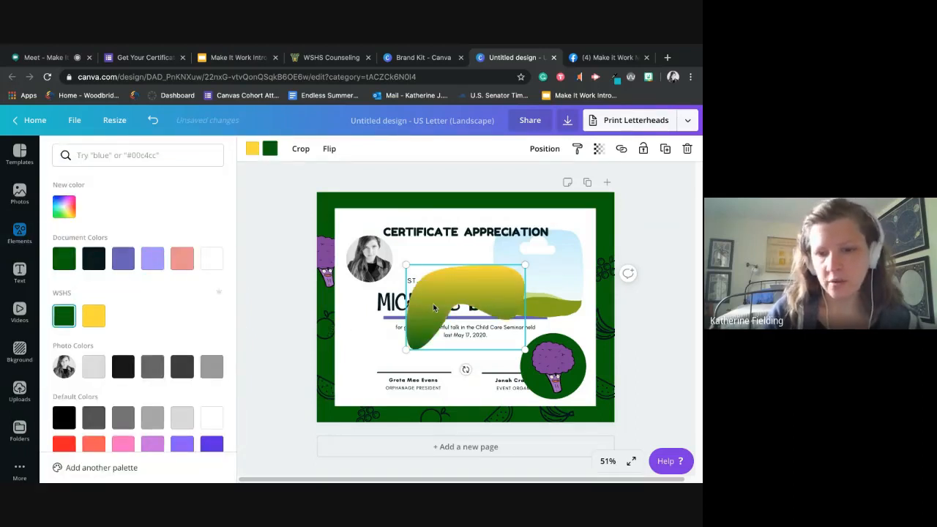
drag(433, 308, 387, 230)
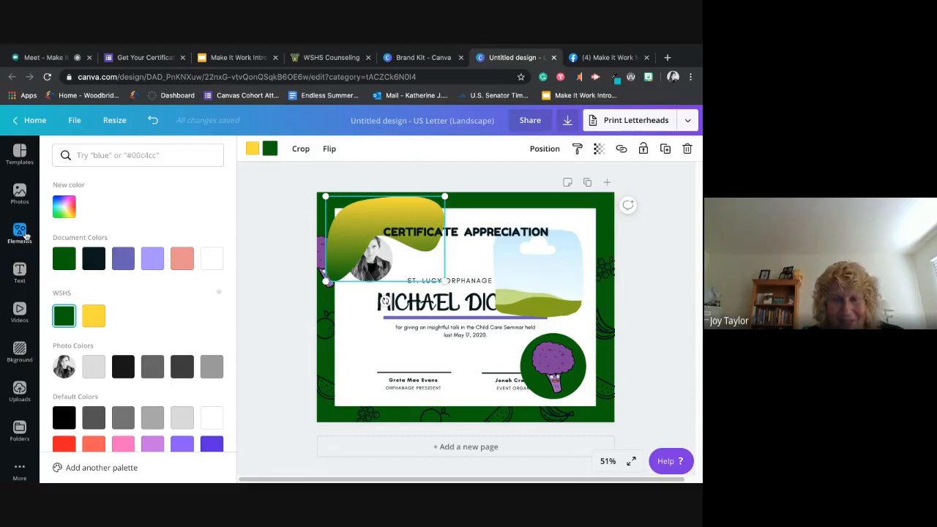
- Browse the themed graphic collections in the Elements library, from Bold Foliage down to Organic Rainbows
click(25, 235)
scroll(152, 310, down, 4)
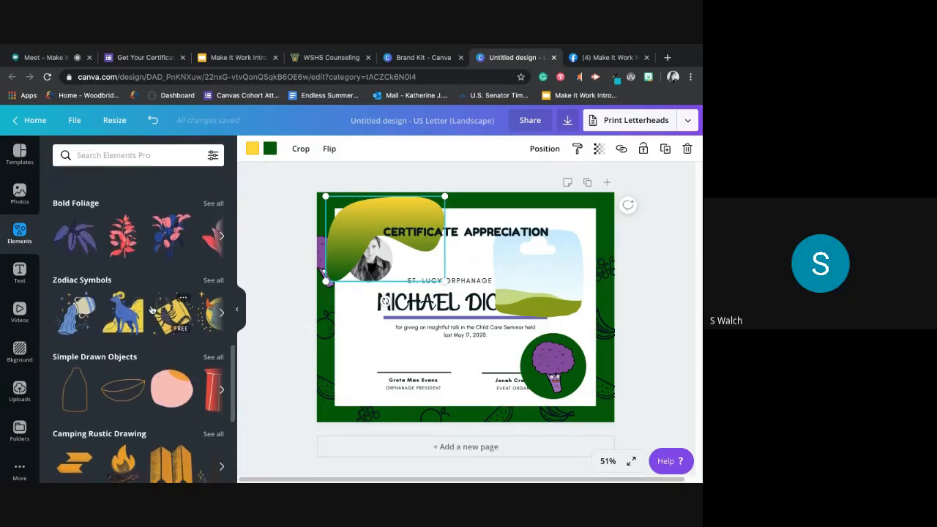
scroll(152, 310, down, 1)
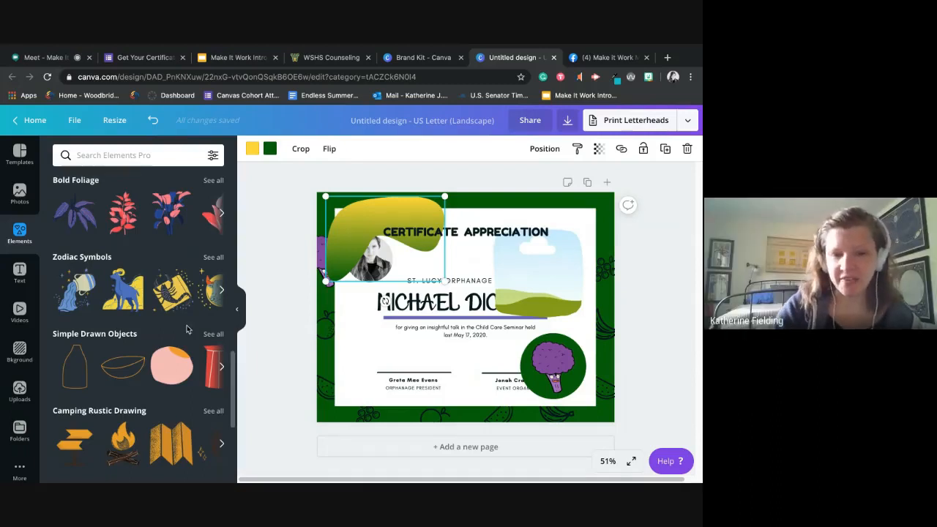
scroll(183, 323, down, 5)
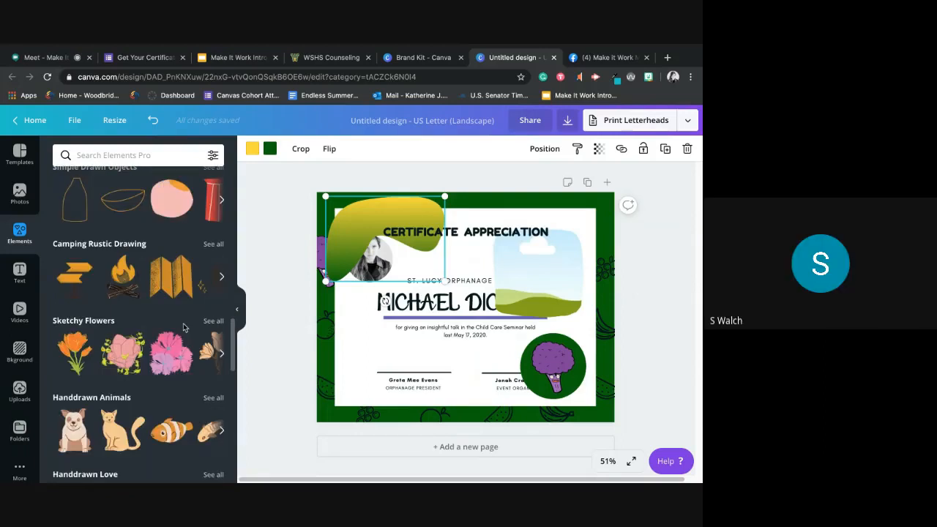
scroll(183, 323, down, 10)
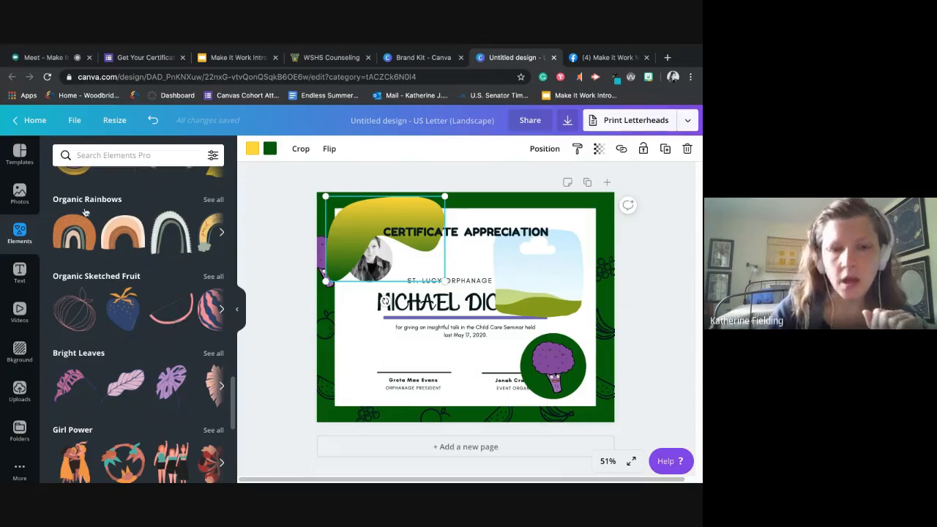
- Examine the design's resize options and the link-sharing permission choices, leaving both unchanged
click(111, 123)
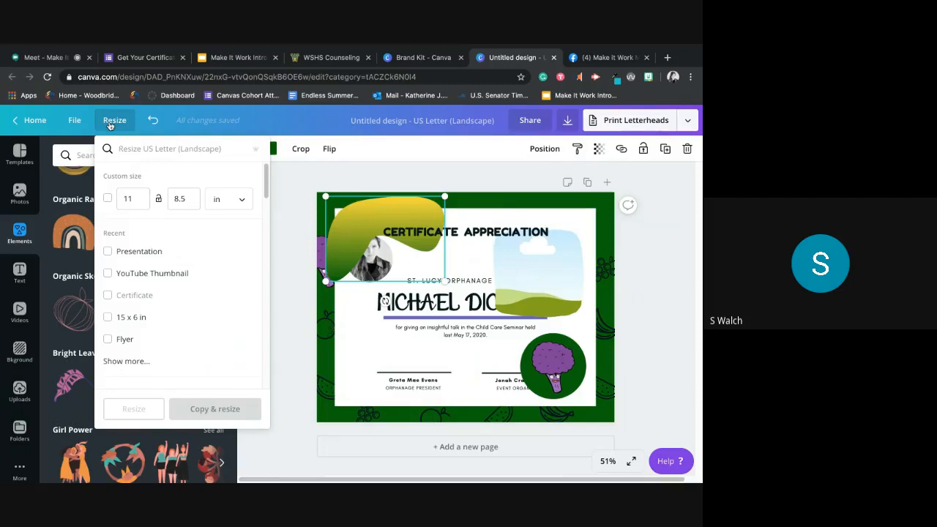
click(530, 124)
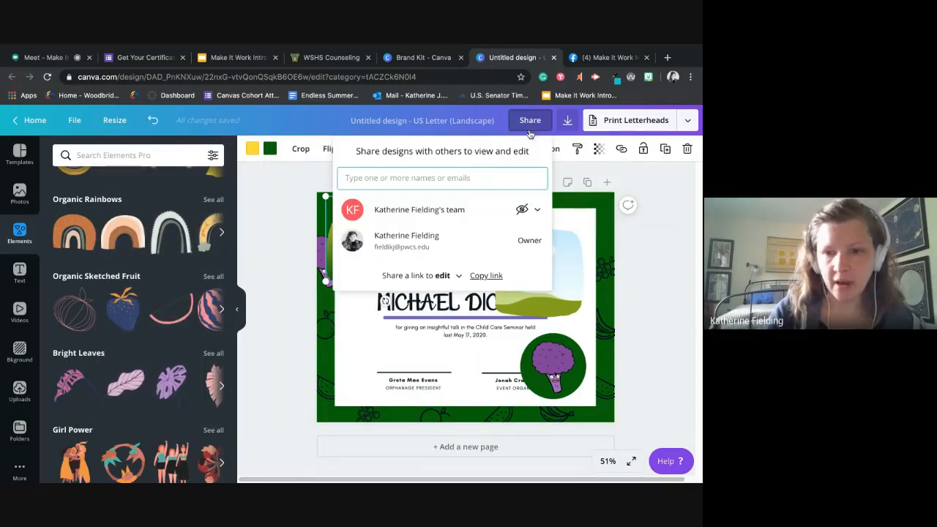
click(454, 276)
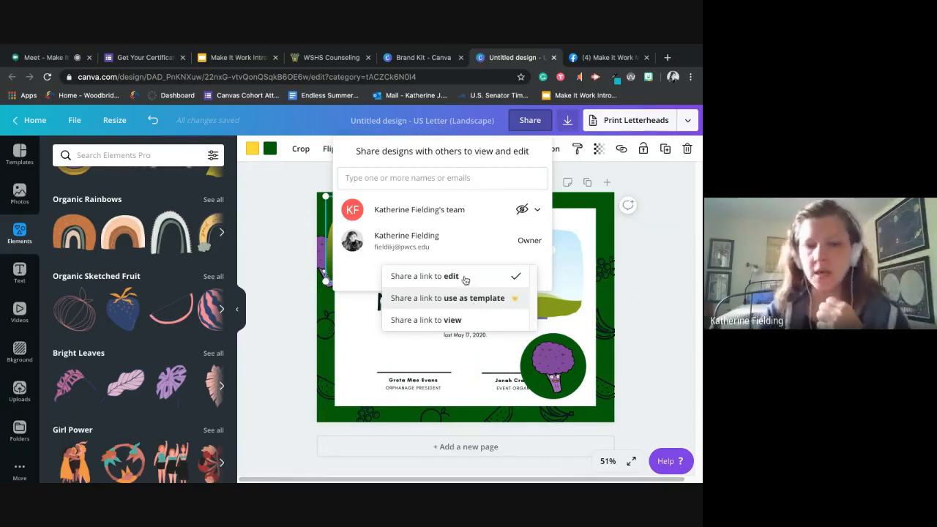
click(264, 329)
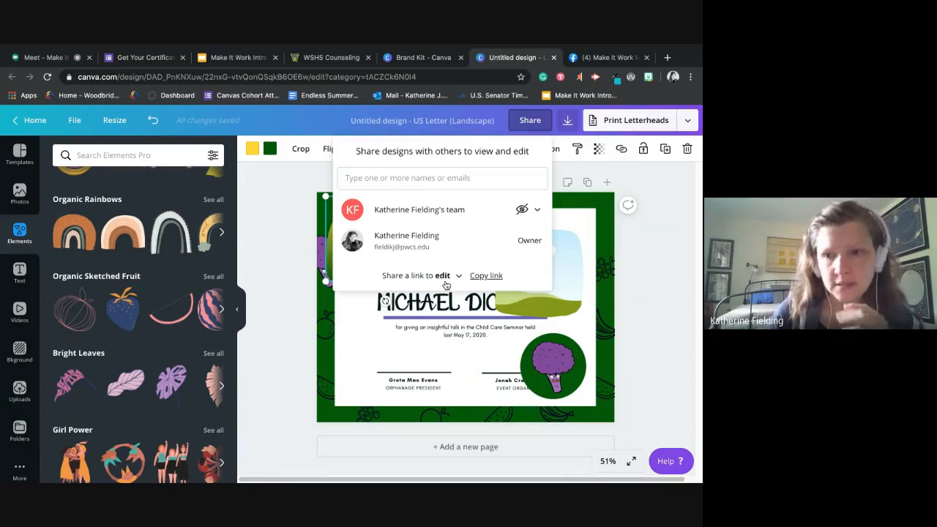
click(284, 354)
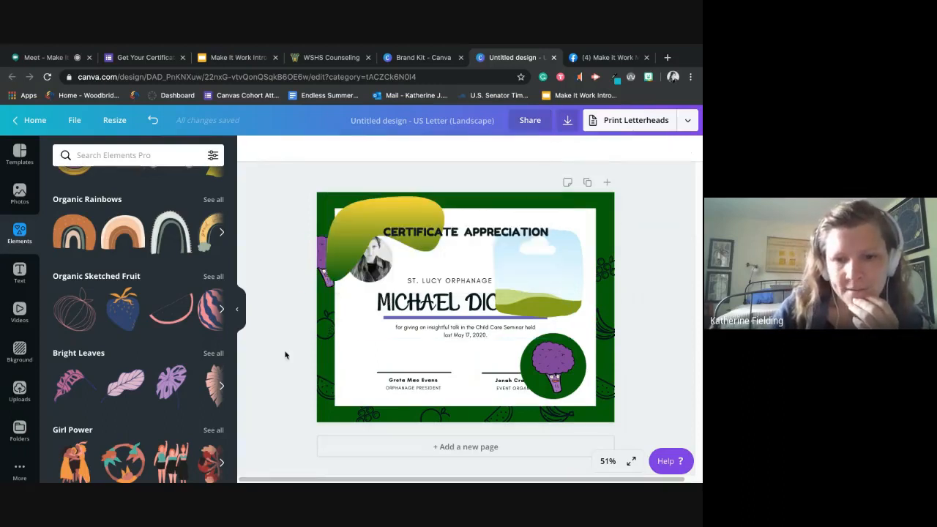
- Look through the remaining element collections down to Vivid Leaves and return to the start of the library
scroll(206, 321, down, 10)
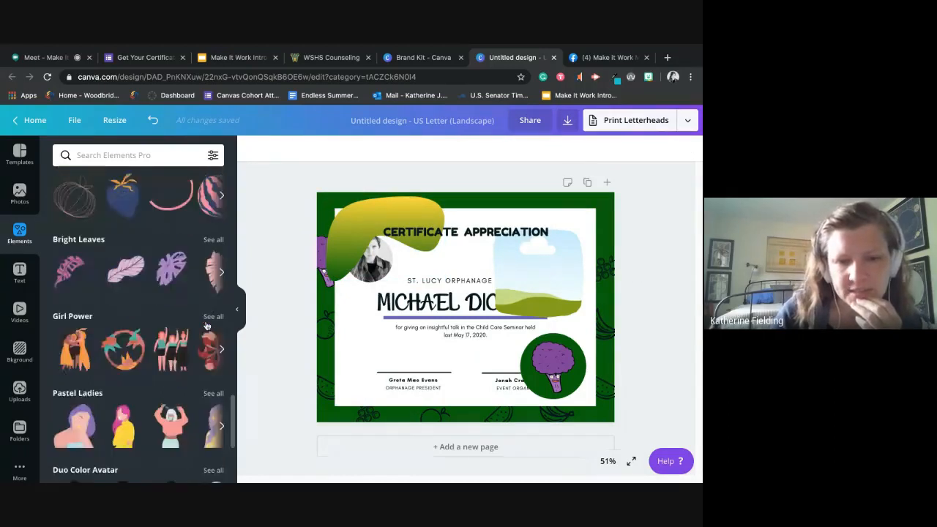
scroll(206, 321, down, 5)
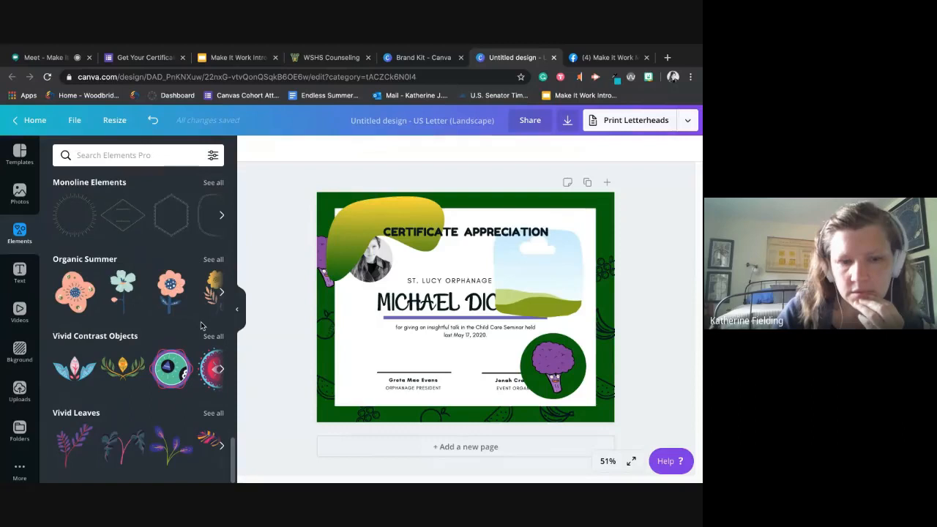
scroll(195, 327, down, 5)
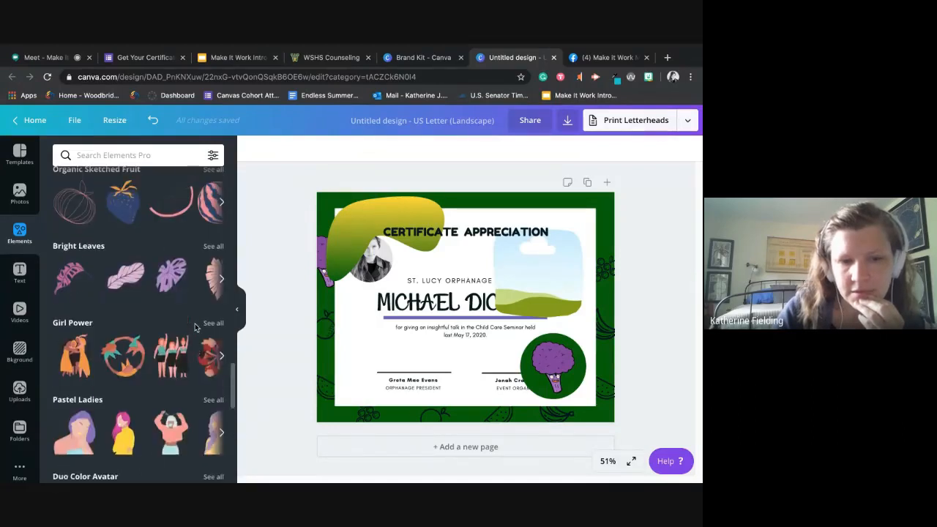
scroll(195, 327, down, 5)
scroll(195, 327, up, 10)
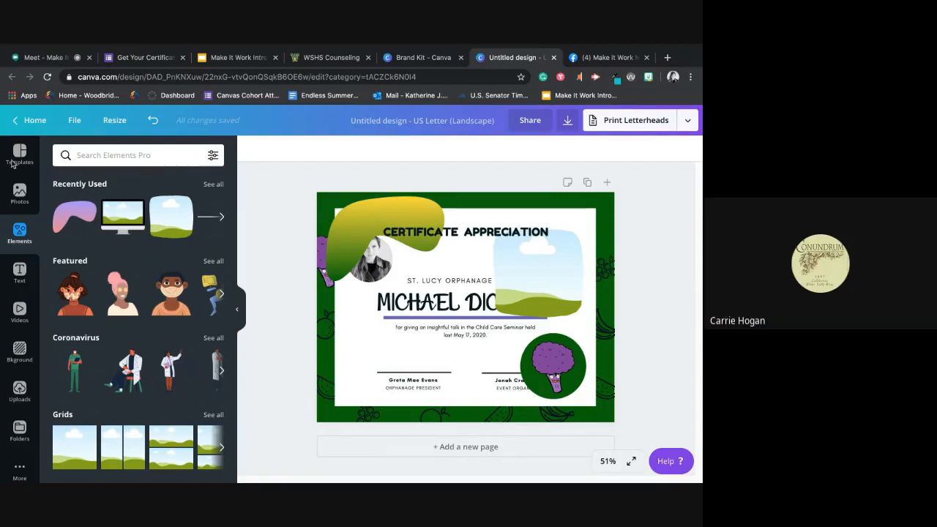
- Open the Counseling Banner from the designs on the home page and view its custom size settings
click(38, 120)
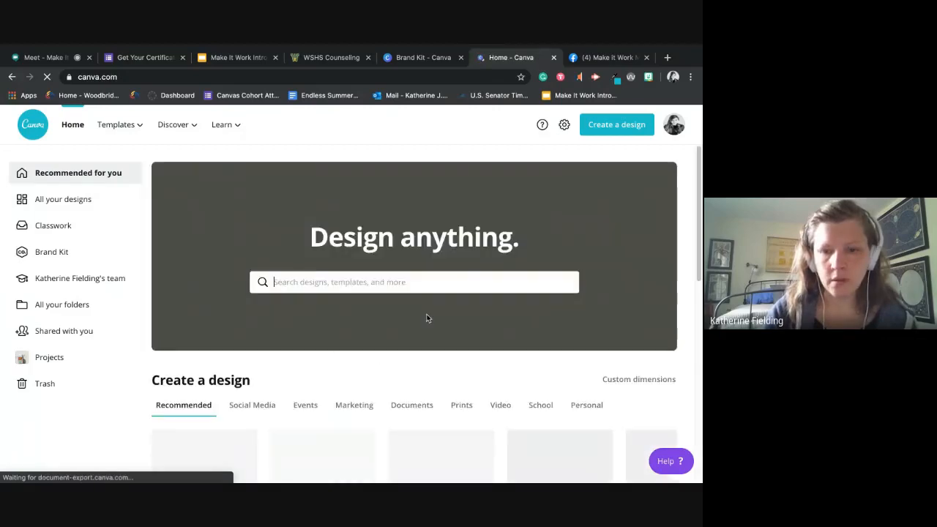
scroll(454, 328, down, 2)
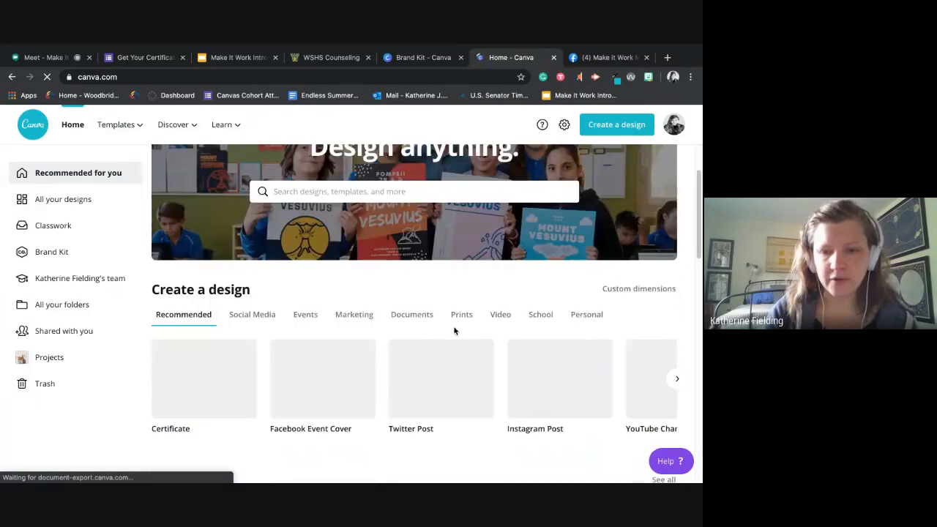
scroll(454, 331, down, 4)
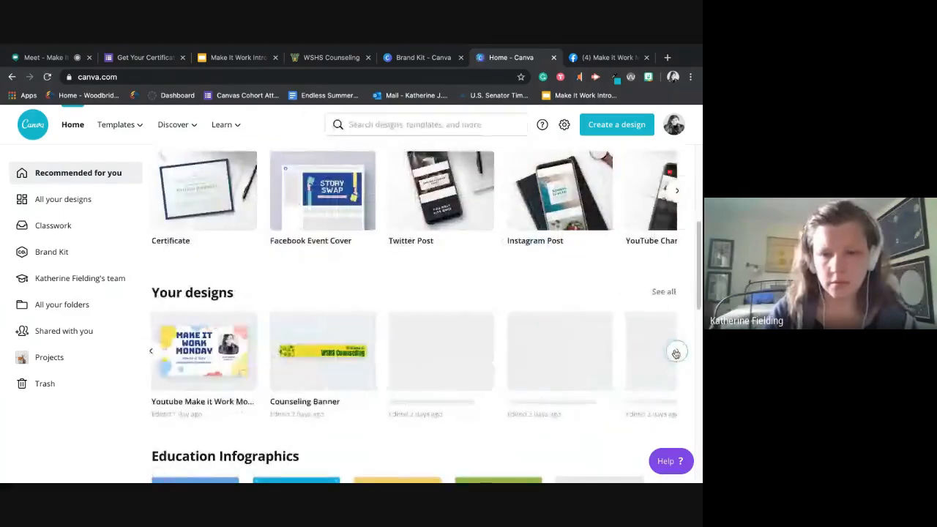
click(336, 355)
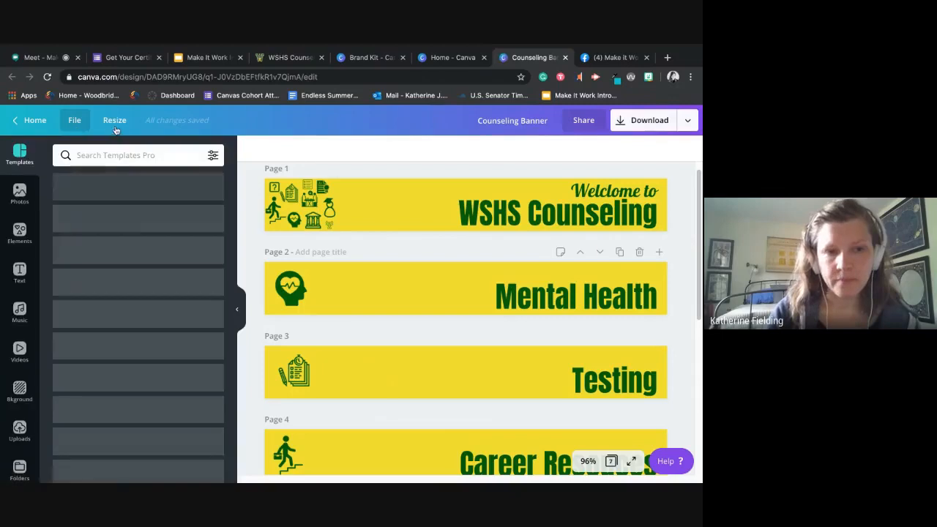
click(115, 129)
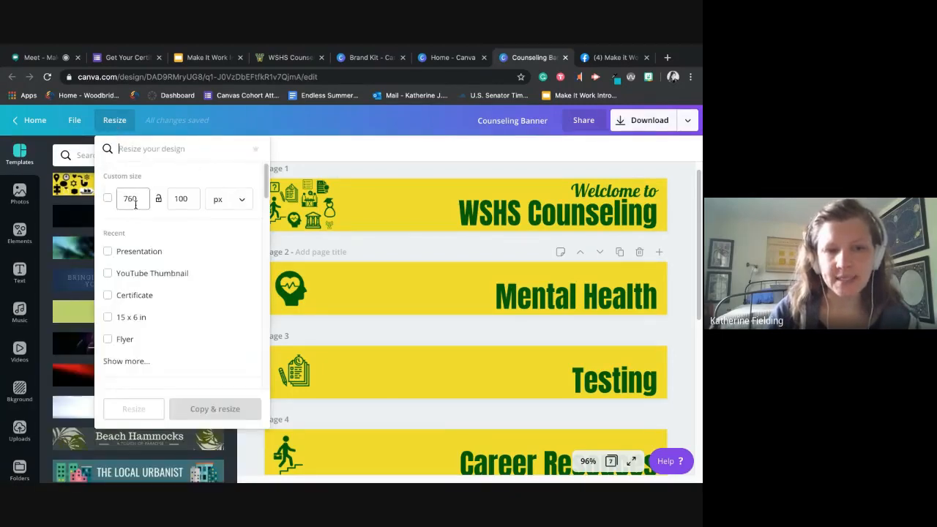
click(185, 203)
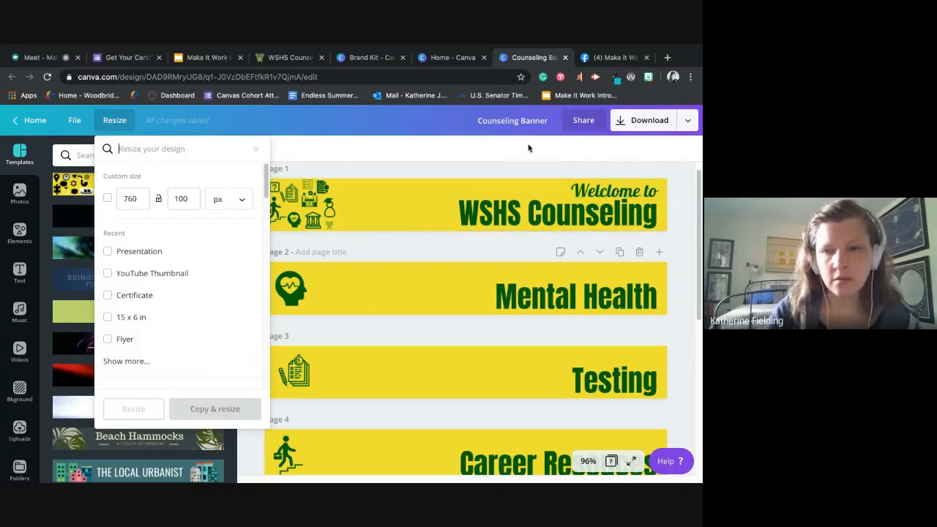
- Set the Counseling Banner's share link to use as template and copy the link
click(597, 122)
click(545, 284)
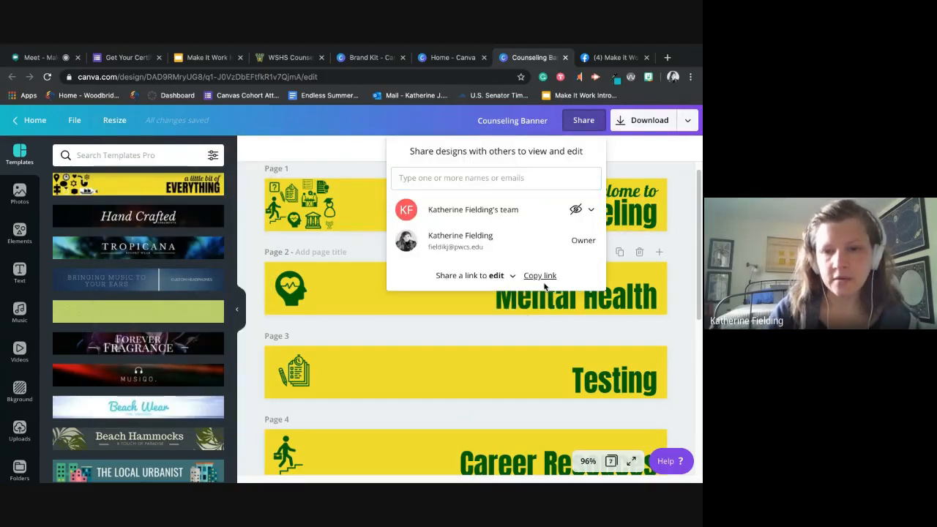
click(505, 276)
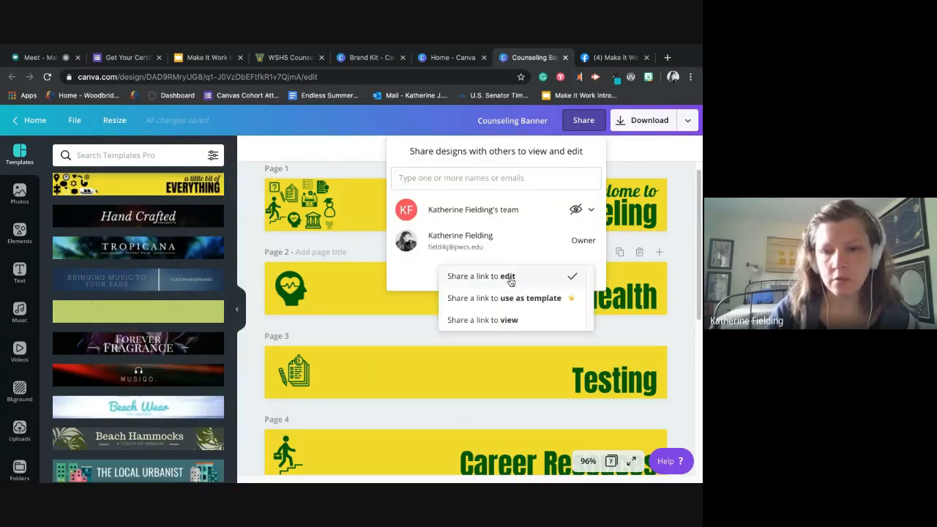
click(513, 298)
click(563, 277)
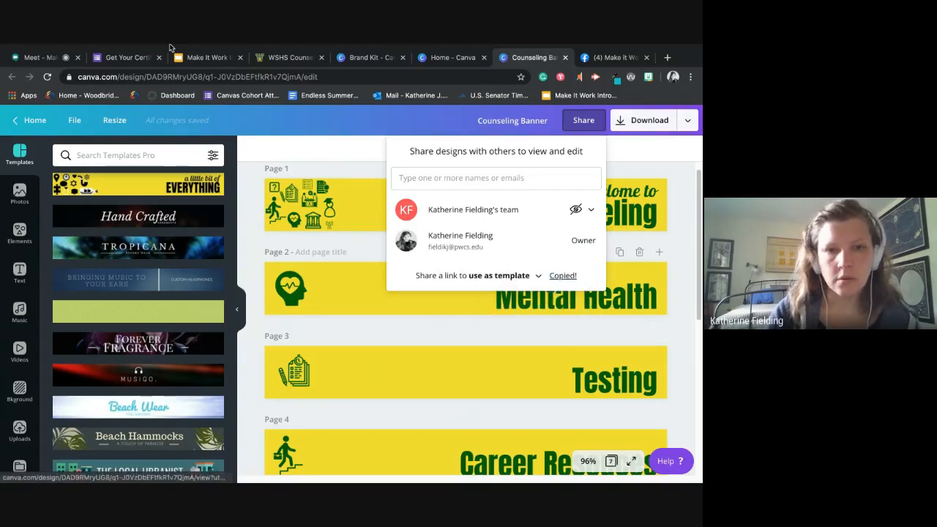
- Switch to the Google Meet call and send the copied template link in the chat to everyone
click(45, 57)
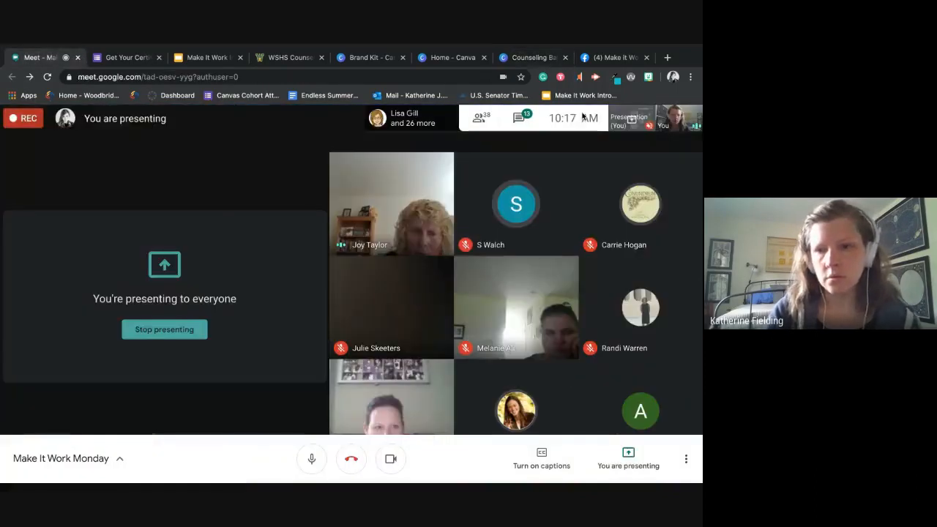
click(526, 125)
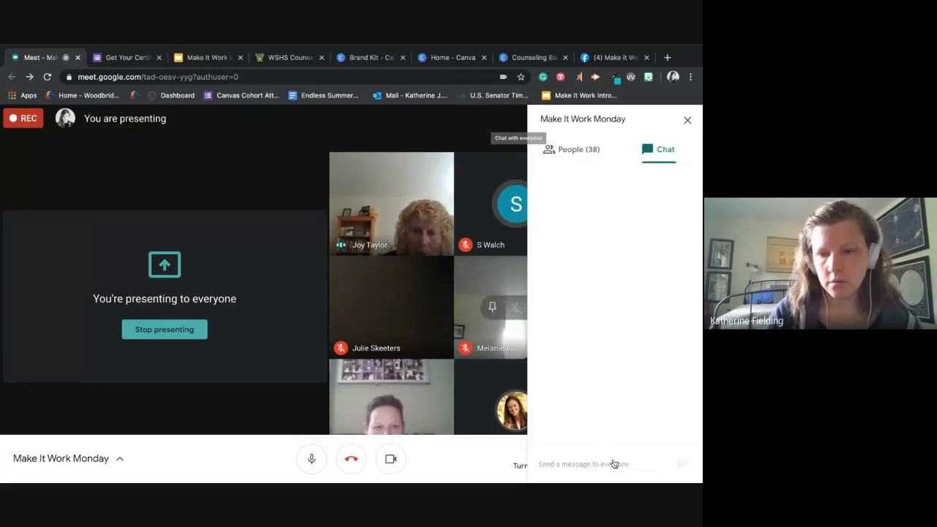
click(614, 460)
key(super+v)
key(Return)
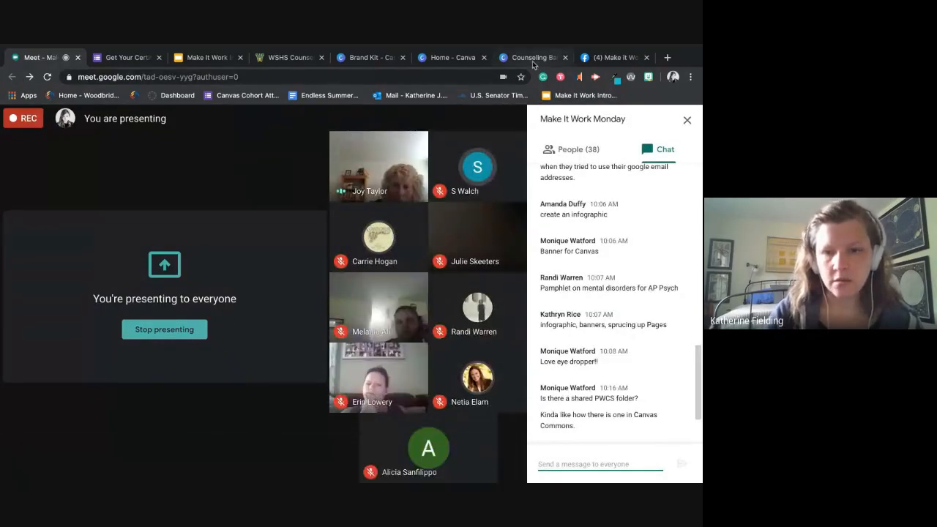
- Switch back to the Counseling Banner in Canva and browse the available banner templates
click(532, 58)
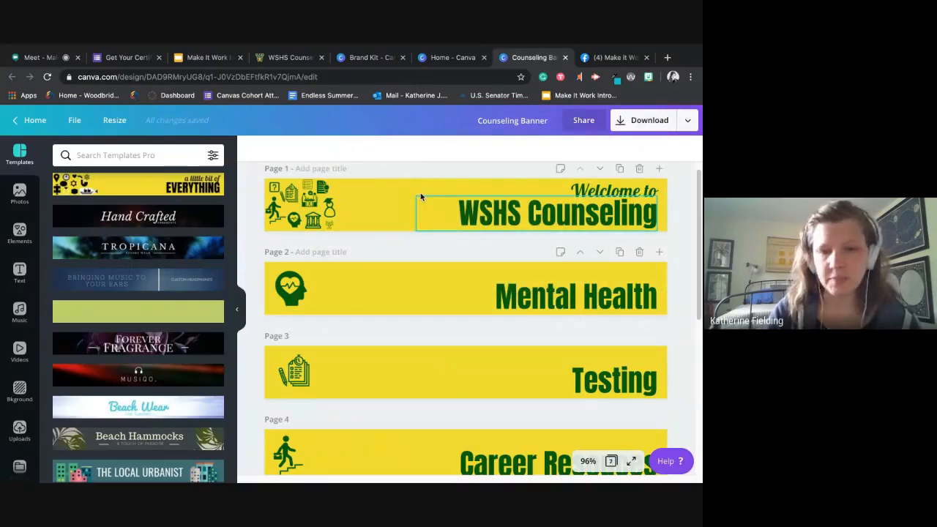
scroll(146, 437, down, 1)
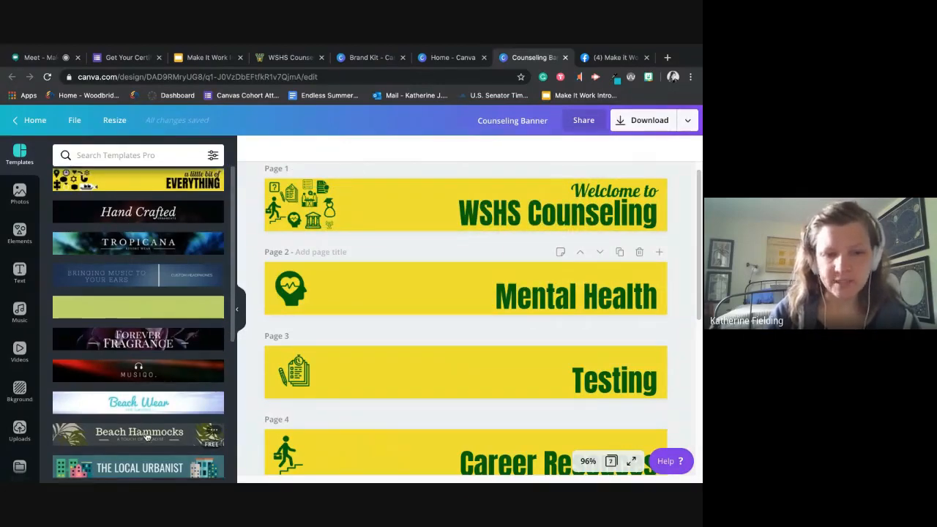
scroll(146, 437, down, 15)
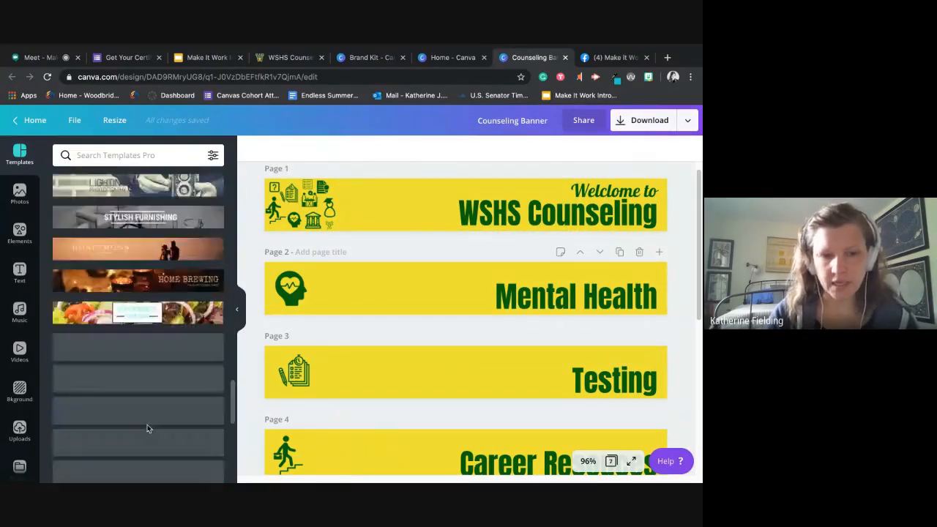
scroll(157, 338, up, 10)
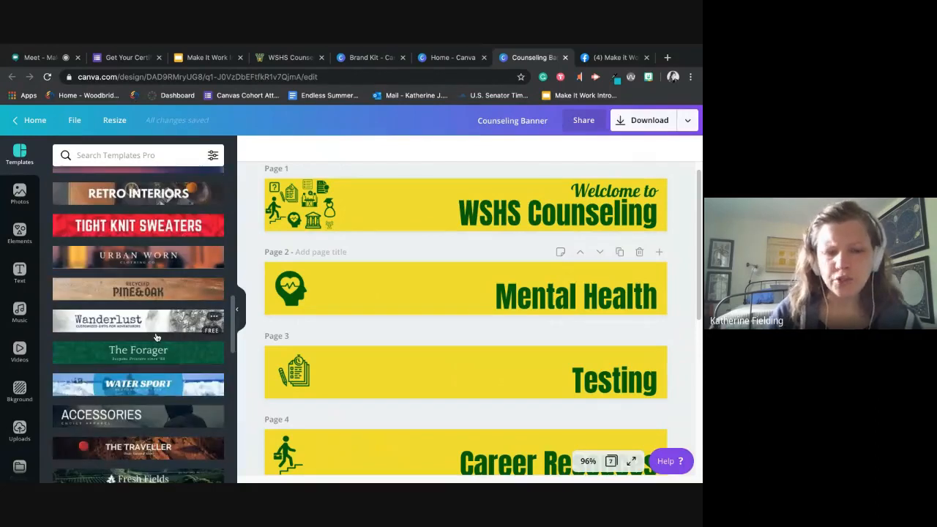
scroll(156, 338, up, 5)
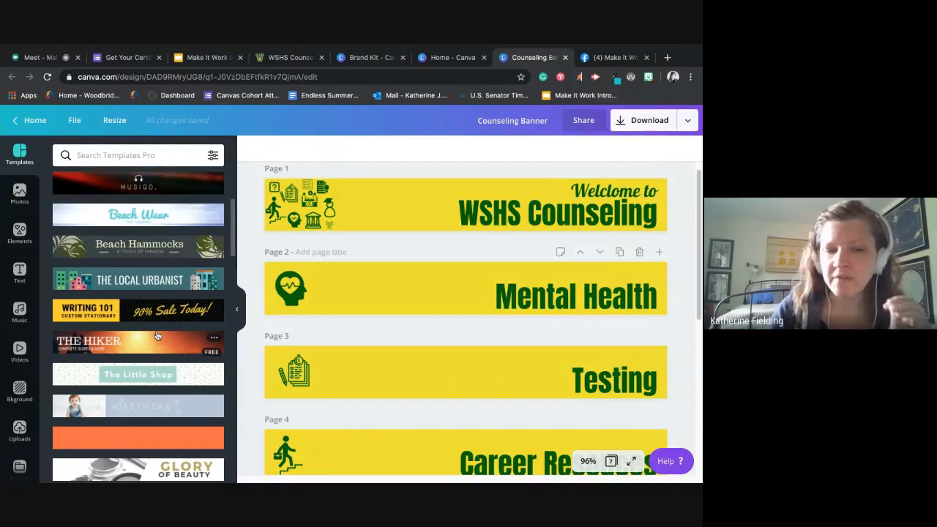
scroll(156, 337, up, 3)
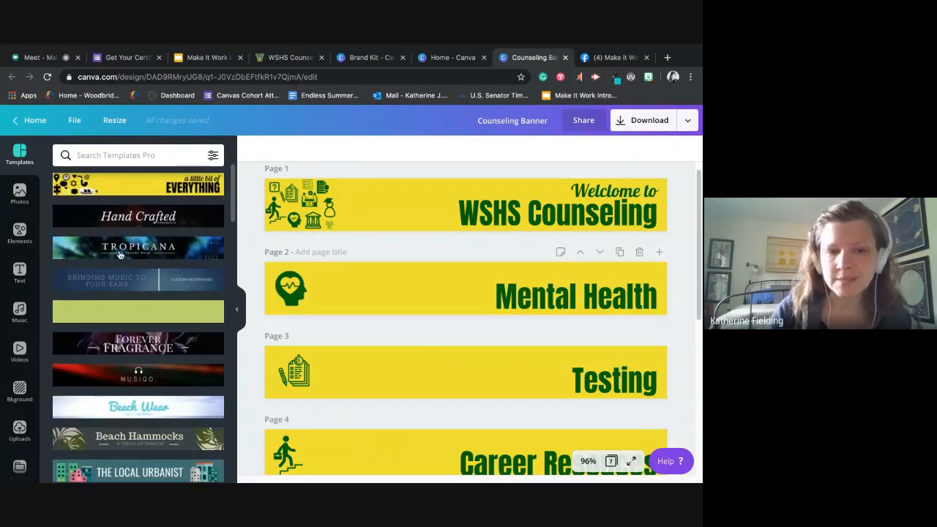
- Try applying the Tropicana template to page 2 of the banner, then cancel the template placement
click(162, 257)
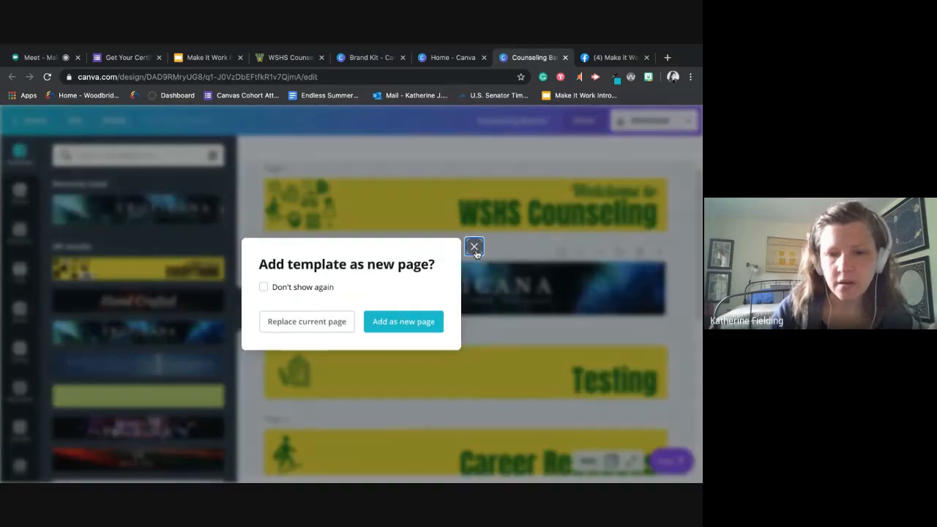
click(475, 248)
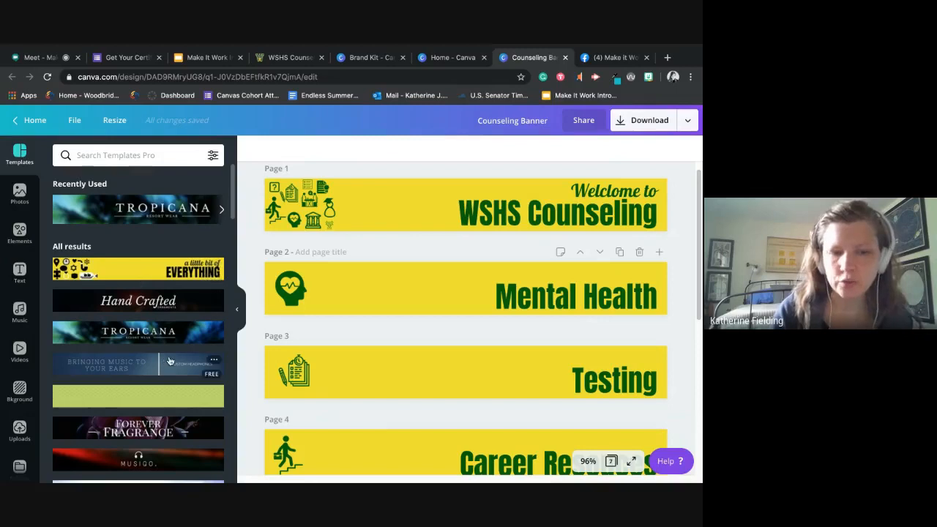
scroll(171, 360, down, 2)
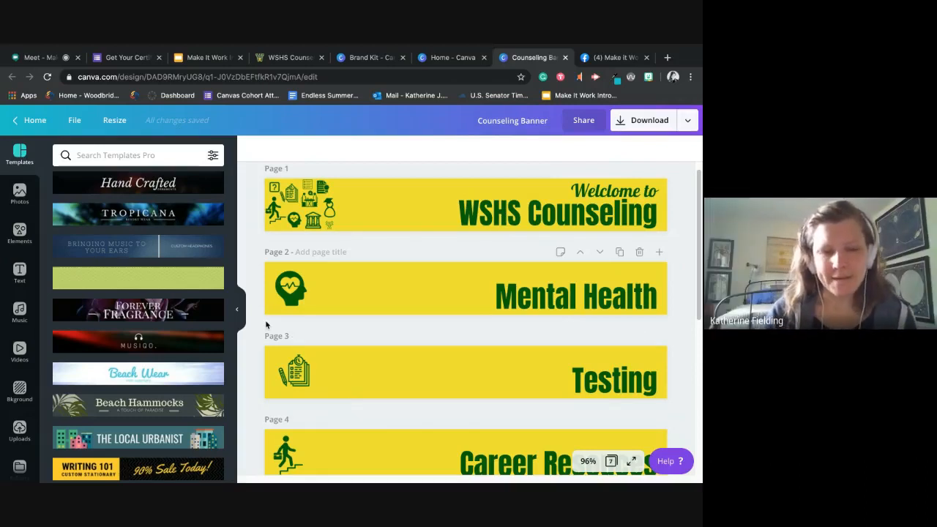
- Check the Elements library and browse the trending pictures in the Photos library
click(20, 233)
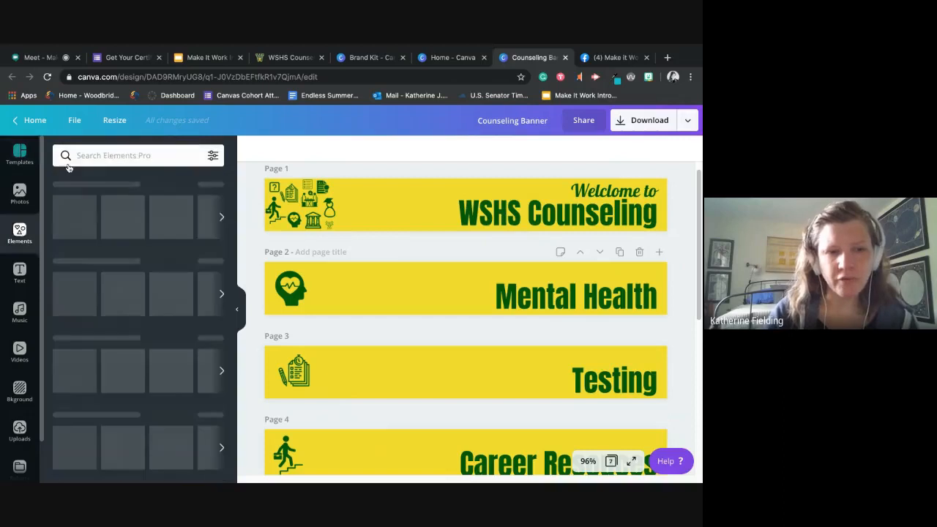
click(26, 196)
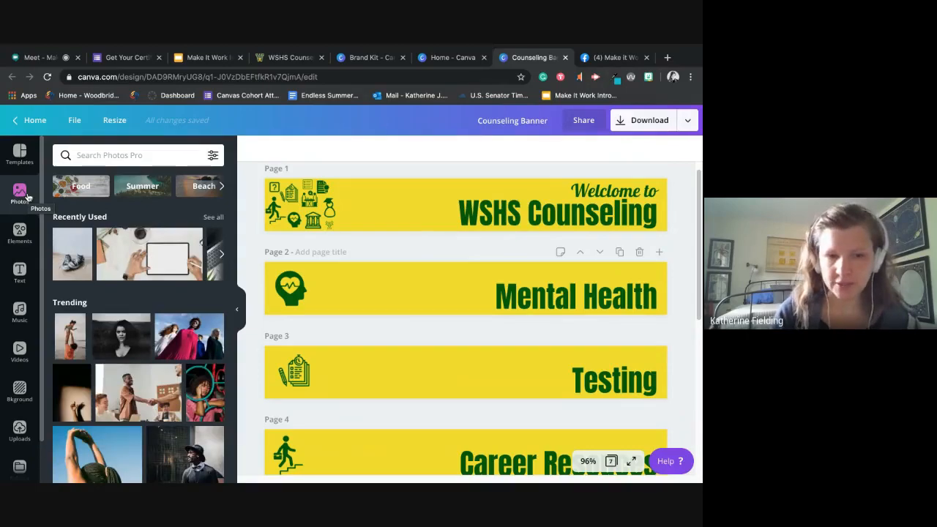
scroll(159, 381, down, 3)
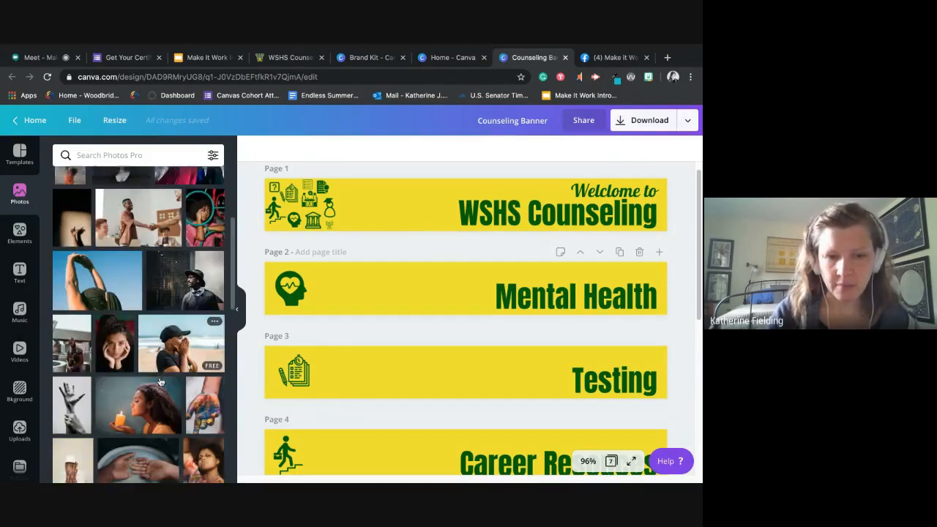
scroll(160, 382, down, 8)
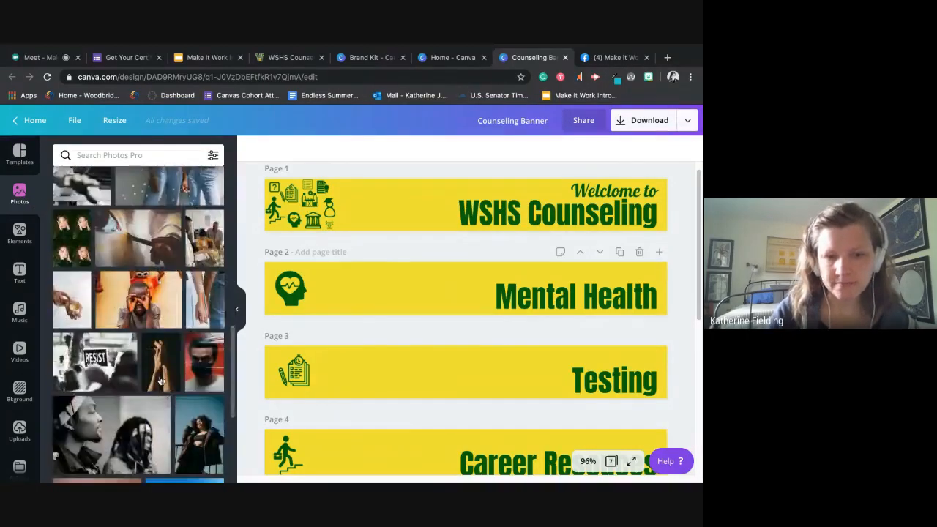
scroll(159, 382, down, 8)
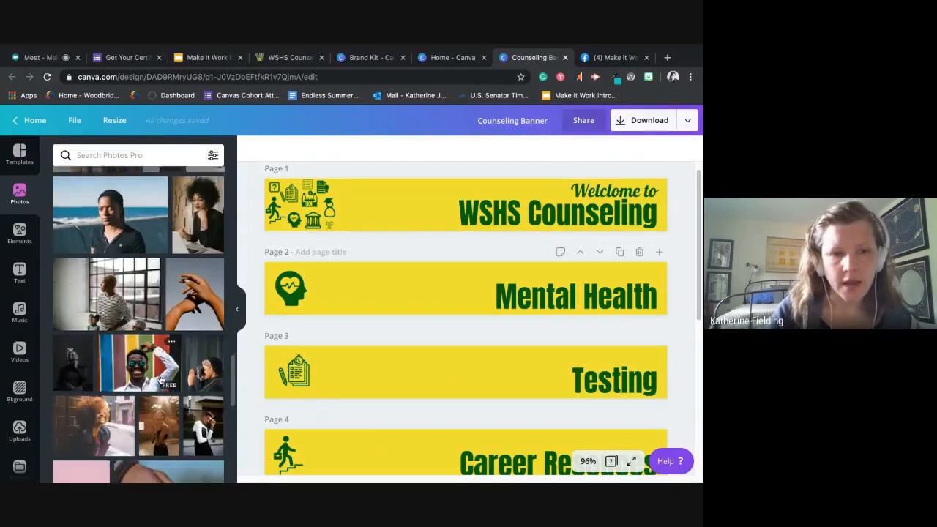
scroll(160, 382, down, 8)
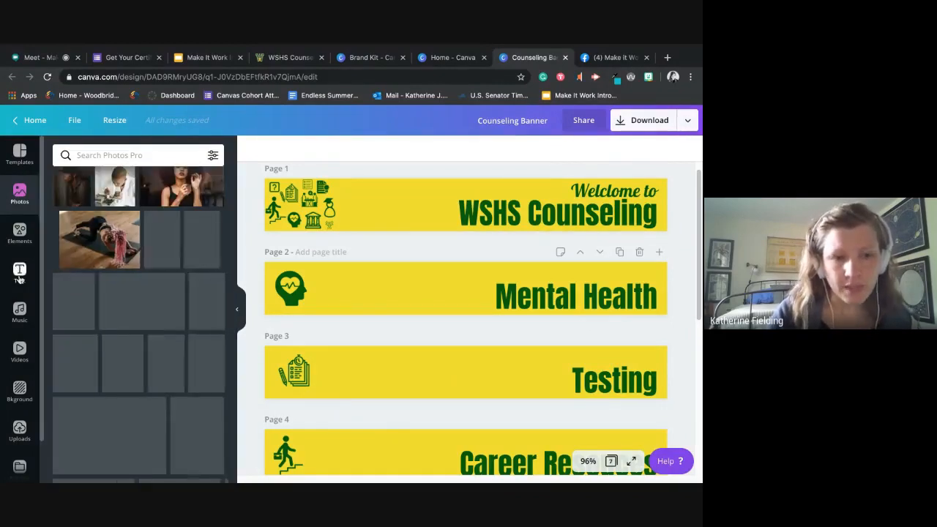
- Look through the heading styles and preset text combinations, and view the available music tracks
click(20, 274)
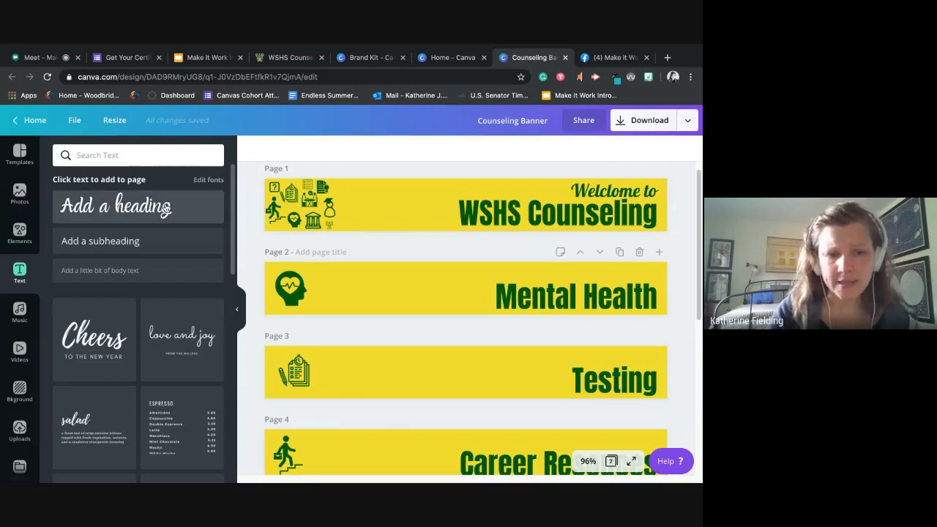
scroll(93, 262, down, 3)
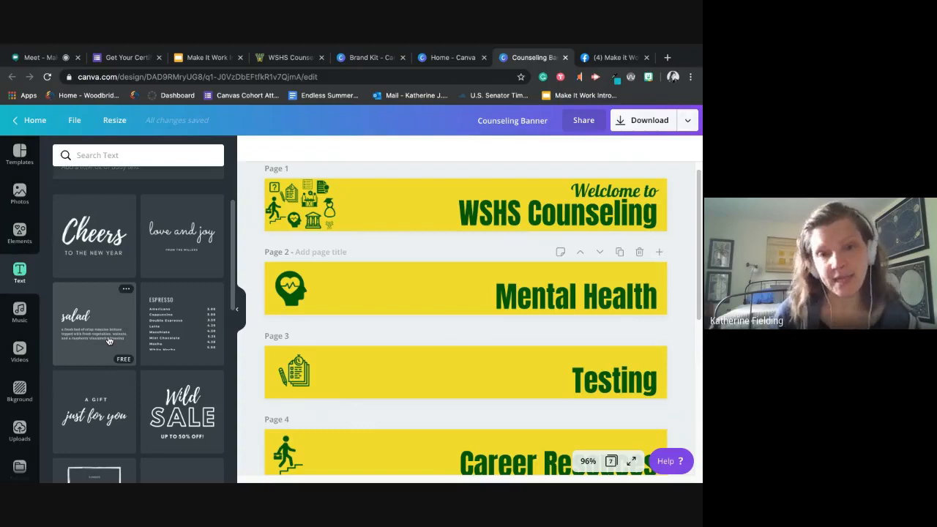
scroll(117, 339, down, 3)
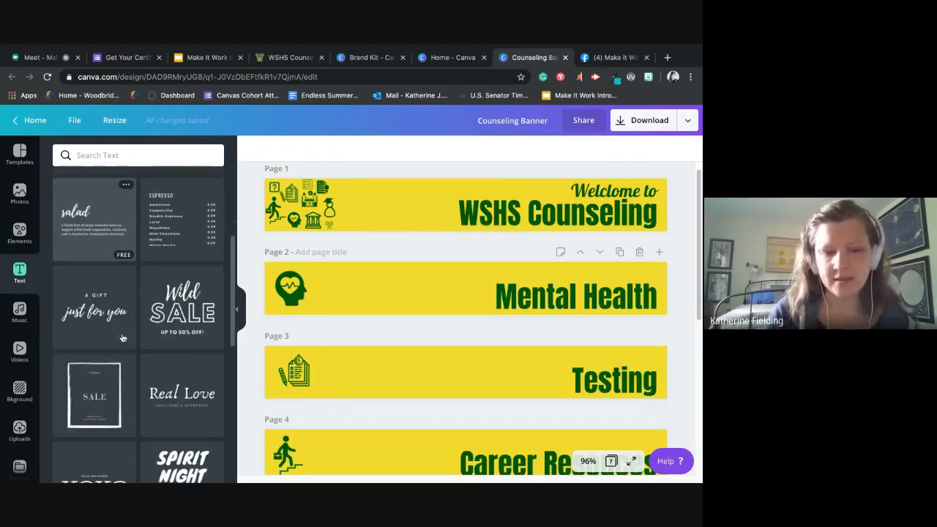
scroll(123, 339, down, 3)
scroll(123, 339, down, 6)
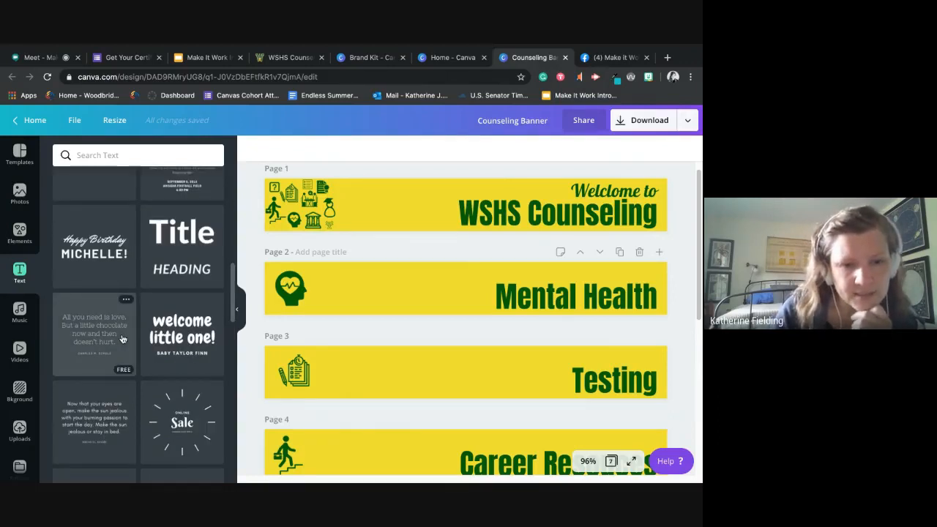
click(19, 311)
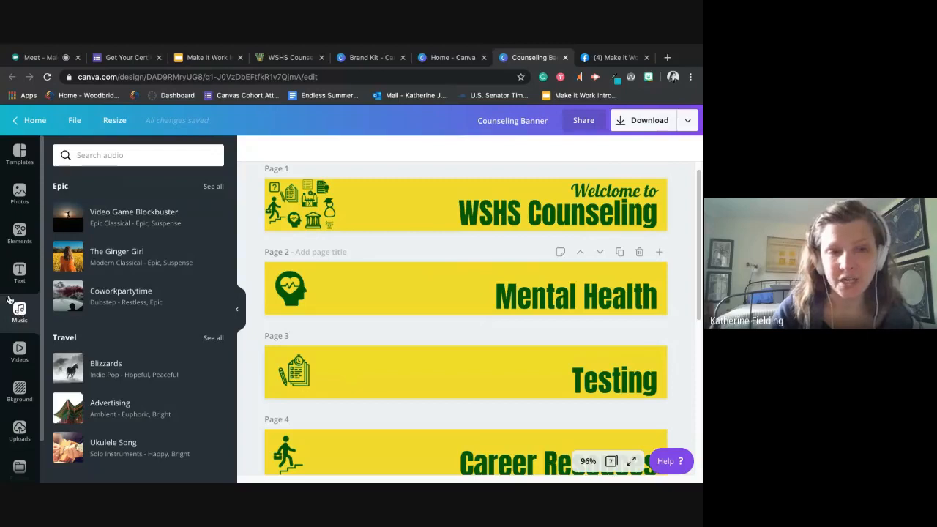
- Find Presentation templates from the Canva home page and open one of them as a new design
click(27, 120)
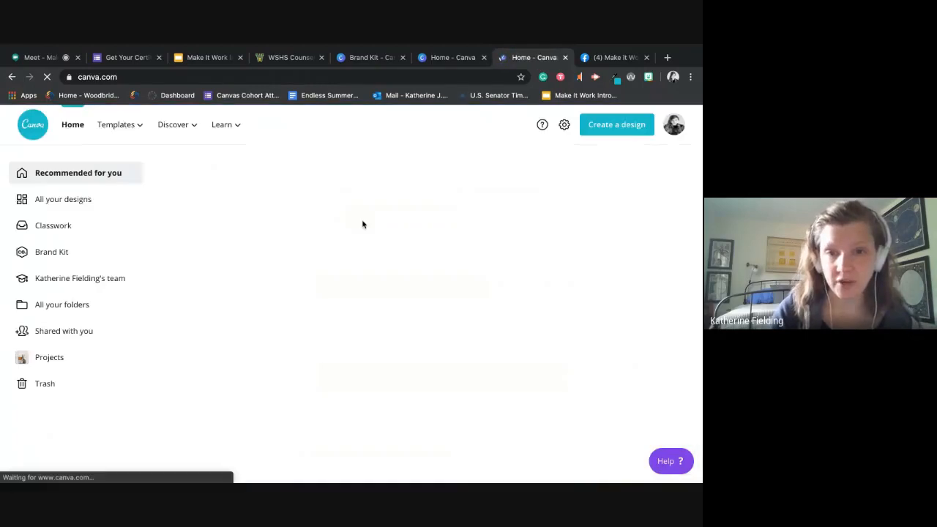
click(411, 282)
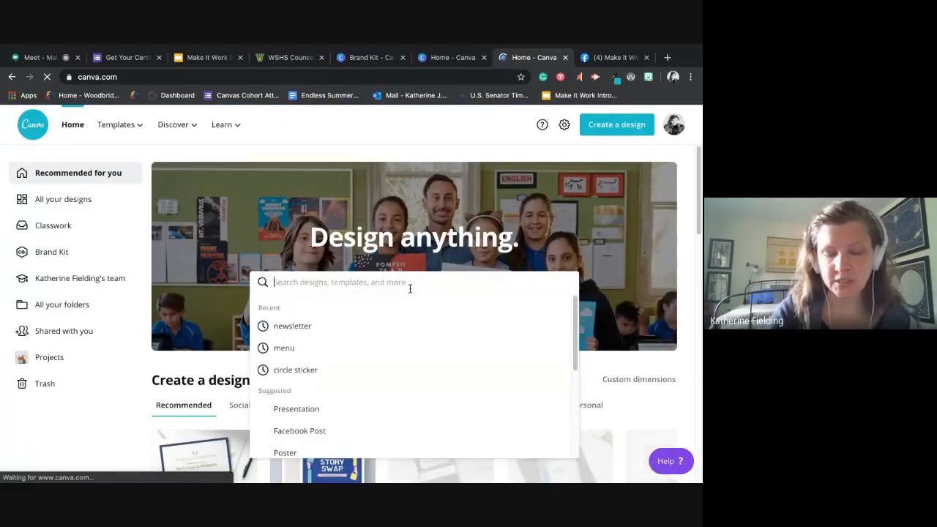
text(presentat)
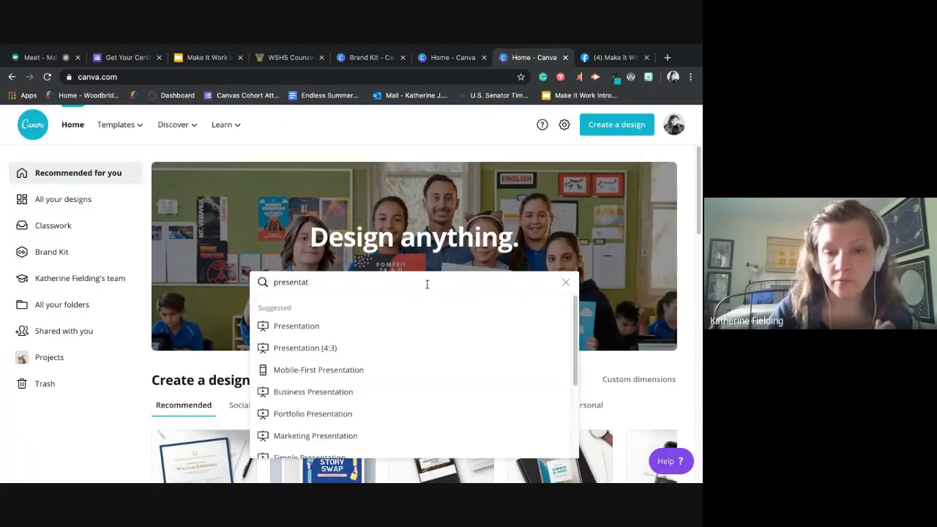
click(366, 331)
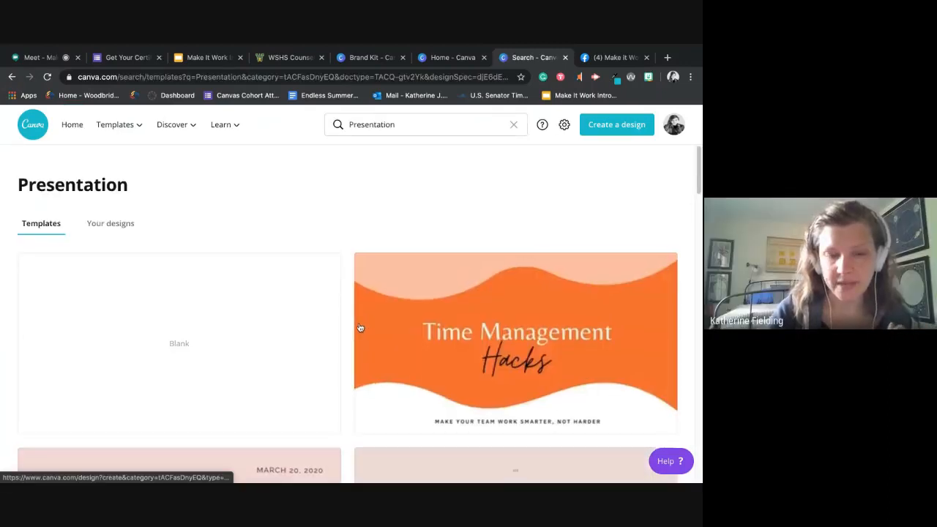
scroll(364, 327, down, 1)
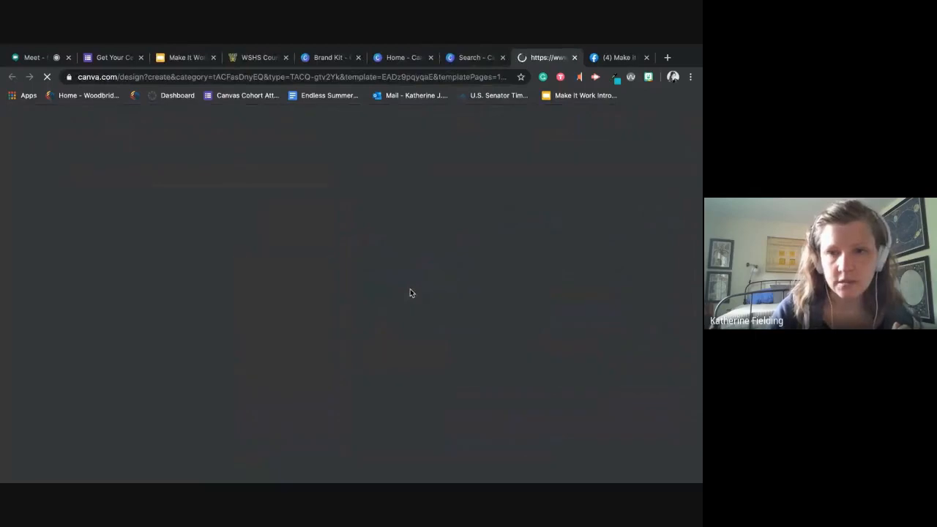
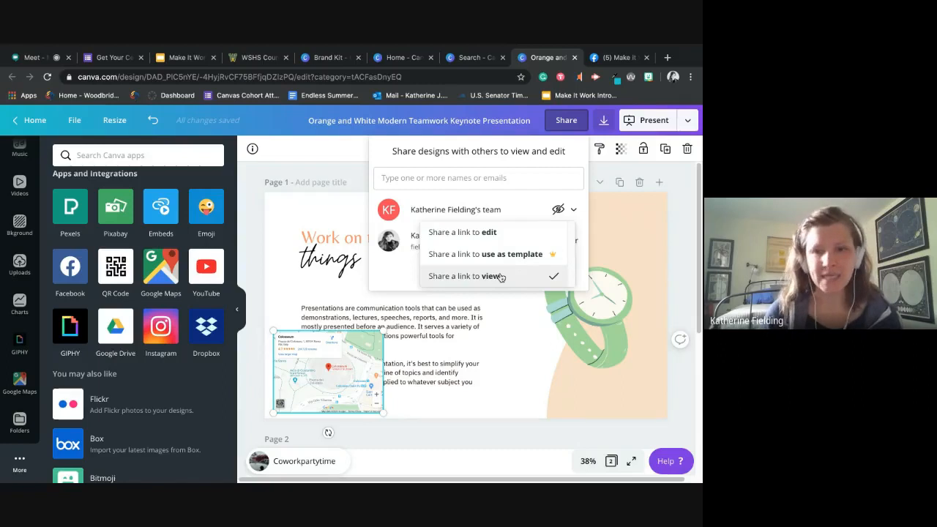
- Copy a view-only share link for the presentation and close the sharing options
click(501, 277)
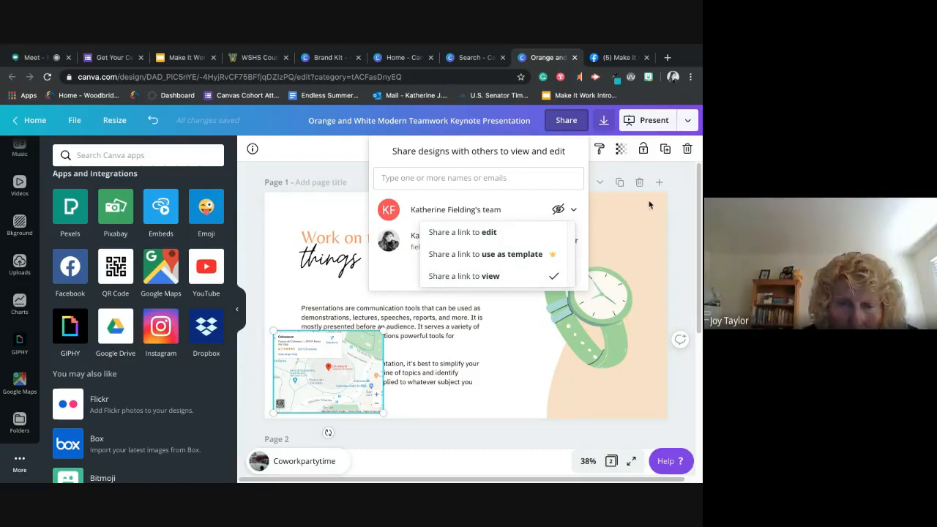
click(611, 188)
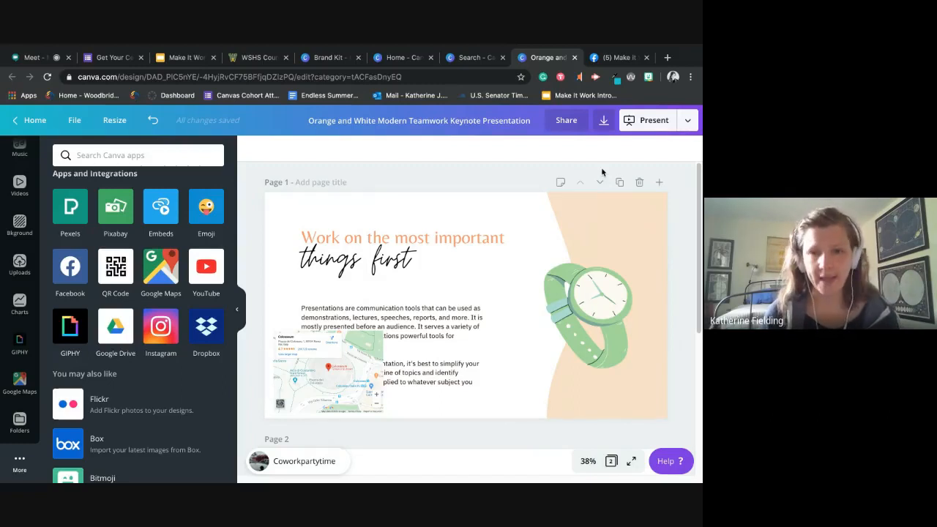
- Review the available download formats for the presentation and set the file type to PNG
click(604, 123)
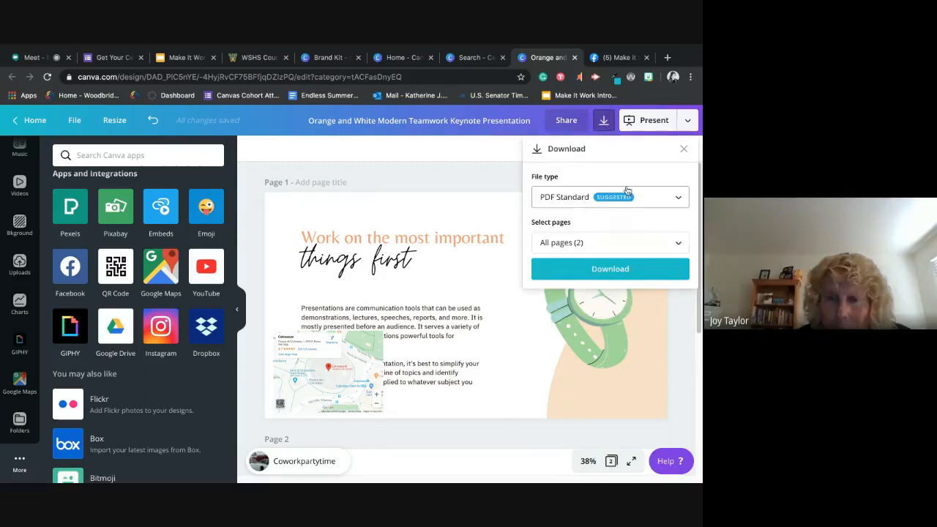
click(639, 198)
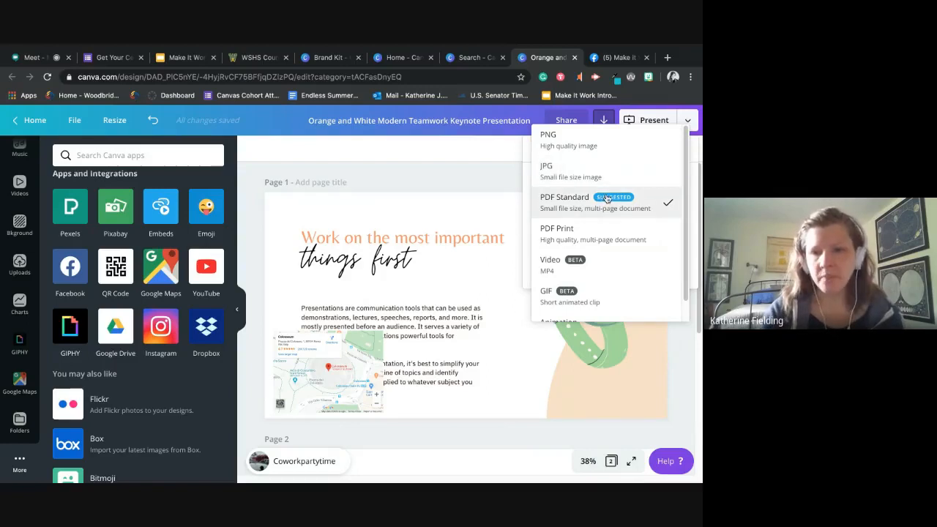
scroll(604, 199, down, 1)
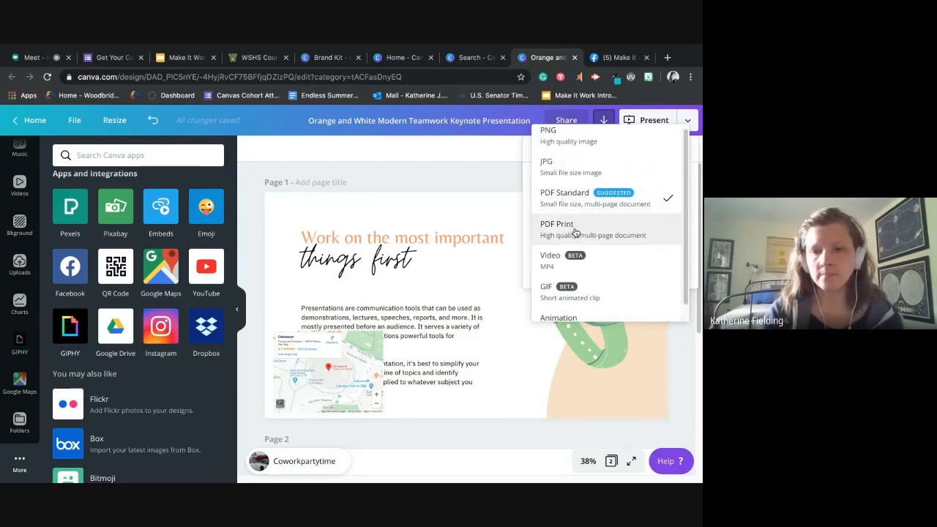
scroll(575, 233, down, 2)
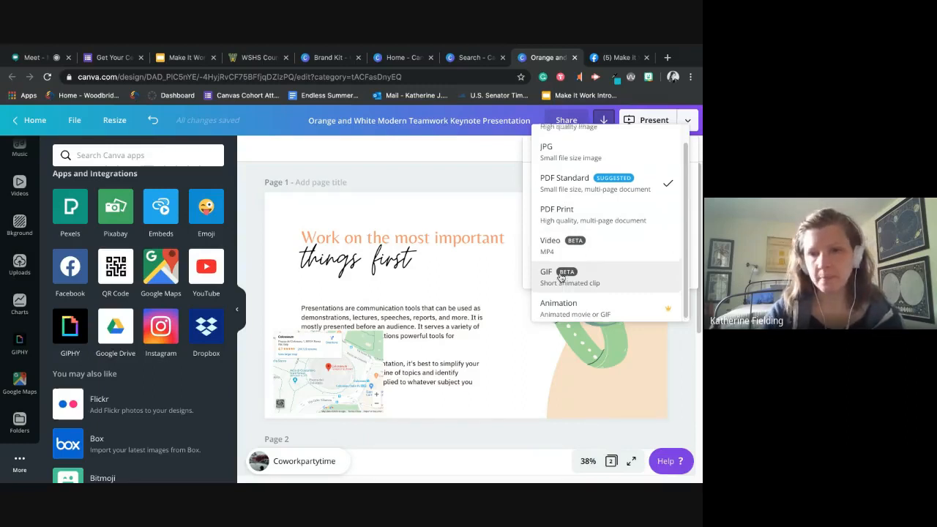
scroll(554, 271, up, 1)
click(562, 146)
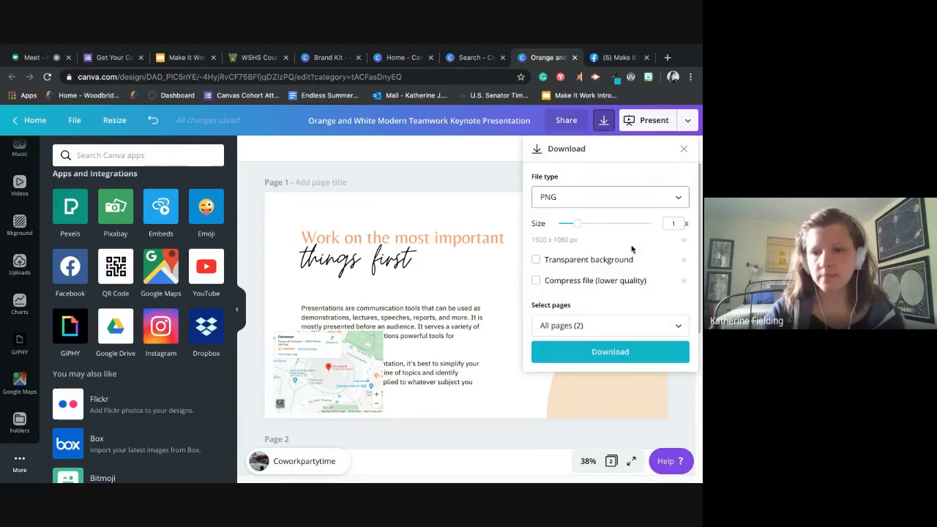
- Include all pages in the PNG export, download it, and dismiss the publishing notice
click(618, 335)
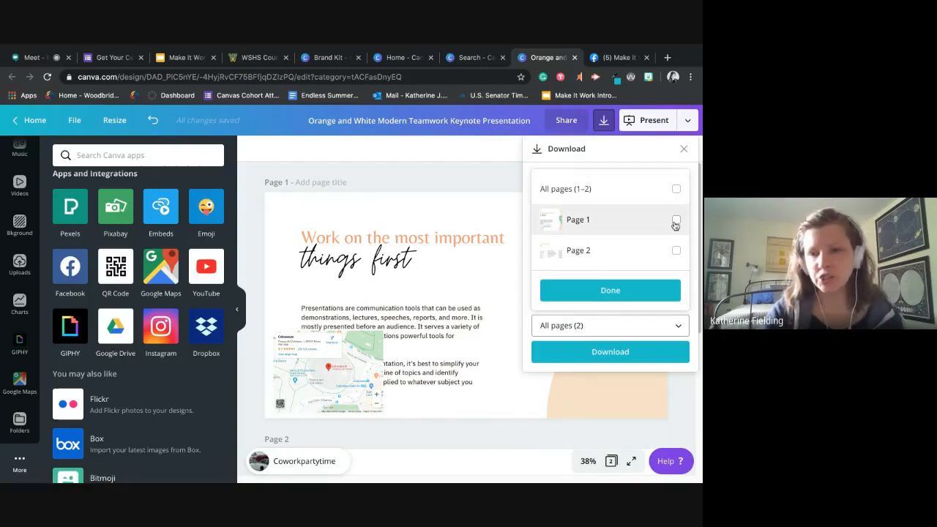
click(675, 222)
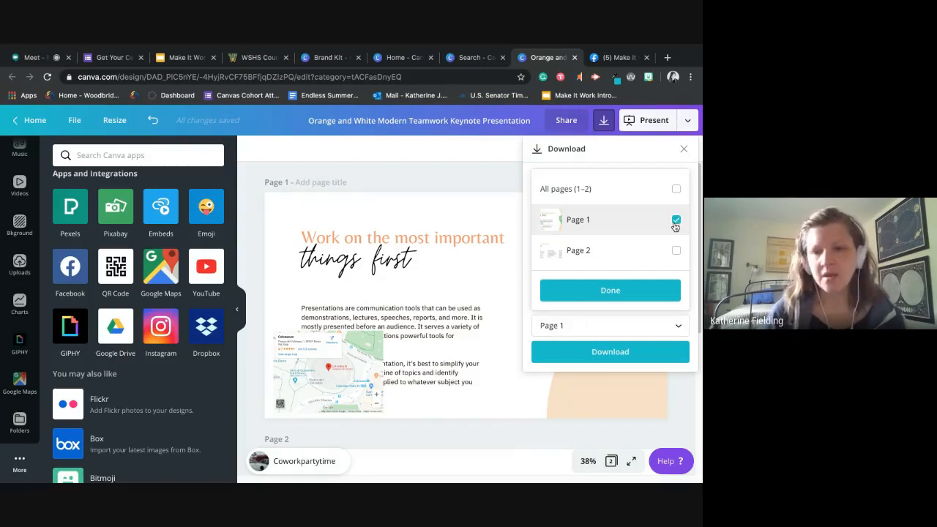
click(676, 189)
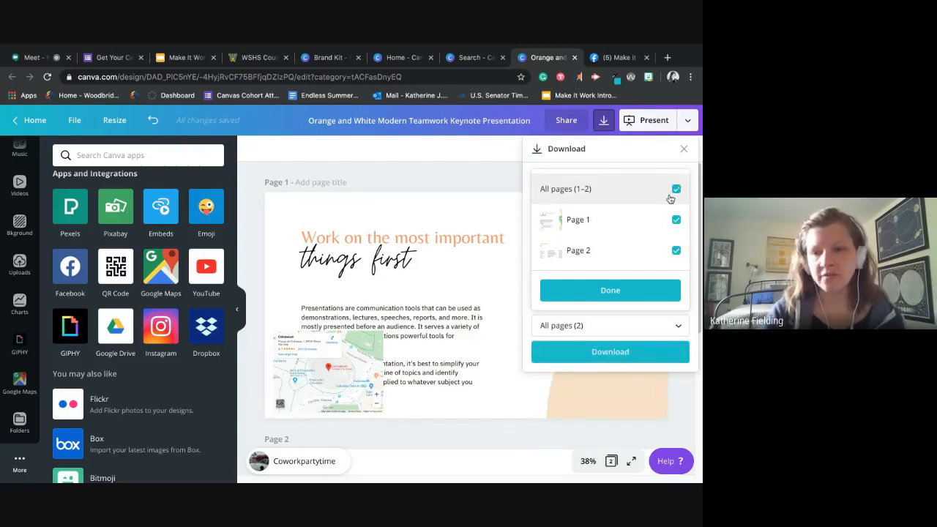
click(617, 292)
click(616, 351)
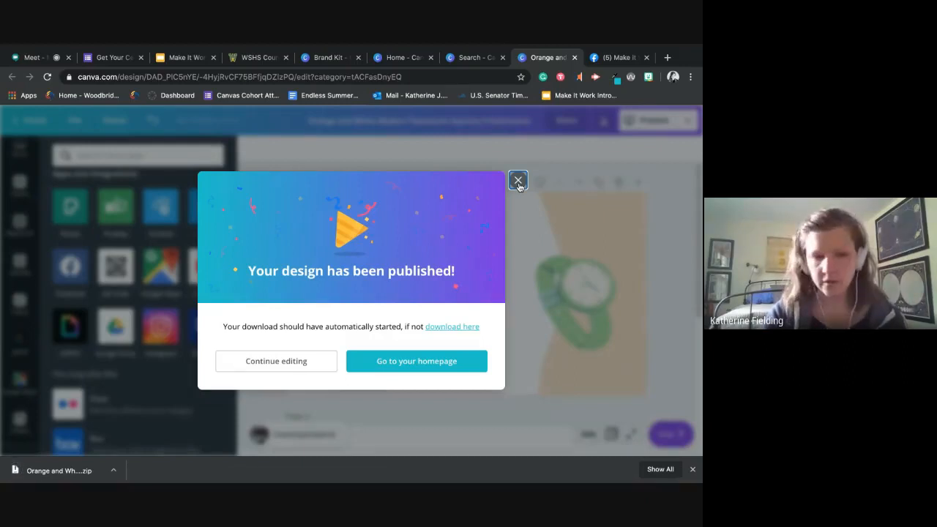
click(519, 184)
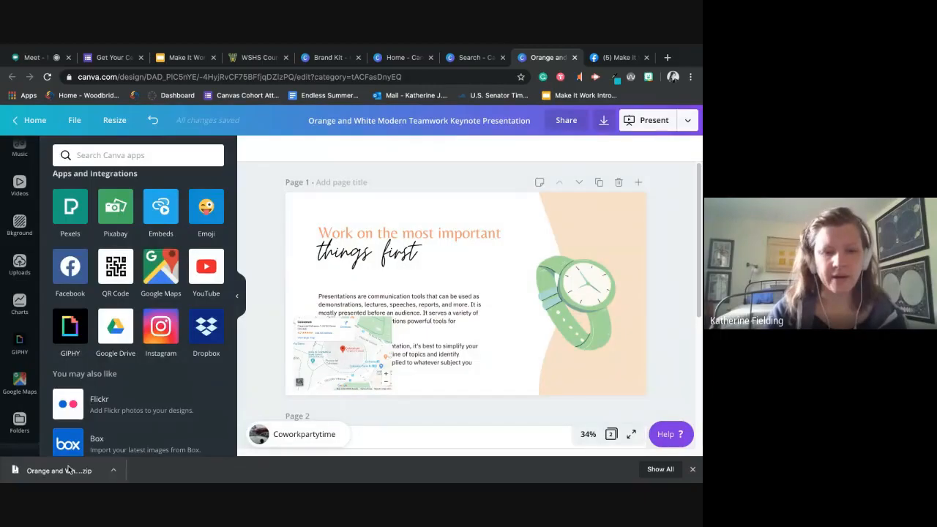
- Open the downloaded zip, preview 1.png and 2.png in its extracted folder, and return to the presentation in Chrome
click(68, 471)
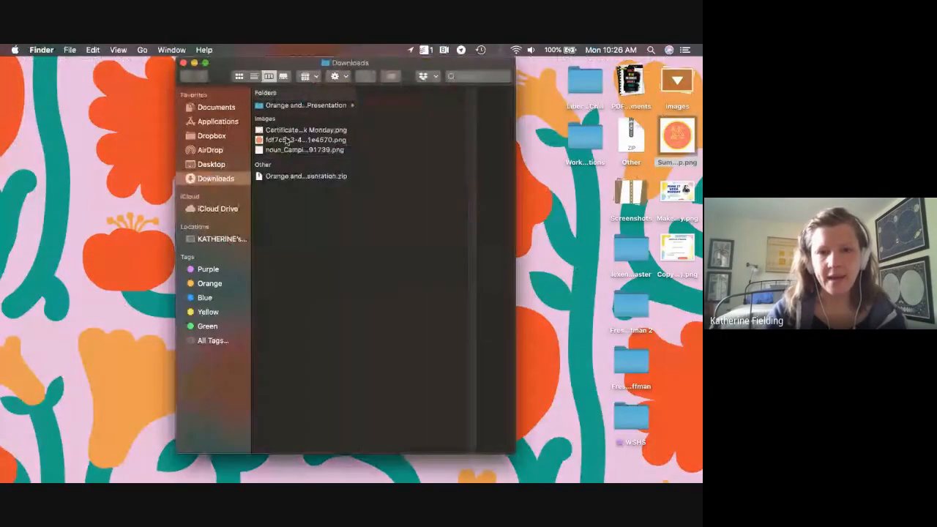
click(289, 106)
click(377, 108)
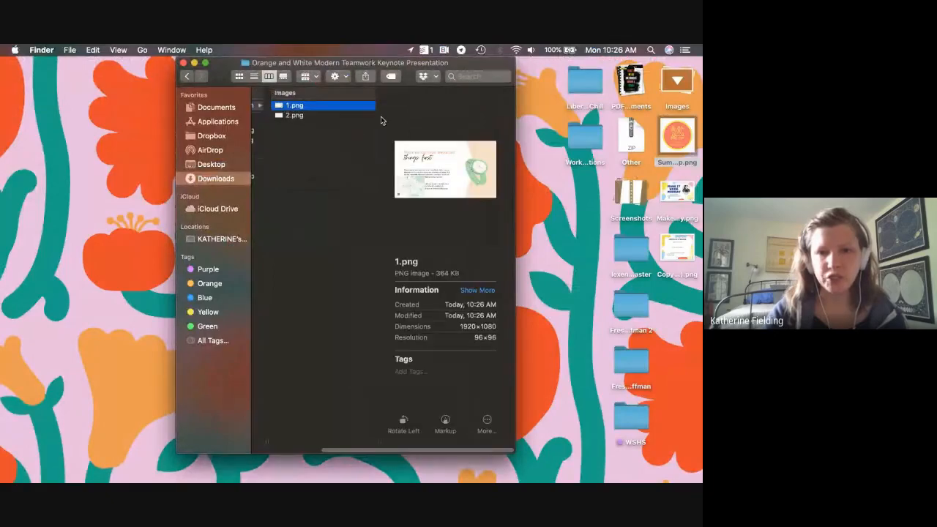
click(324, 117)
key(ctrl+Up)
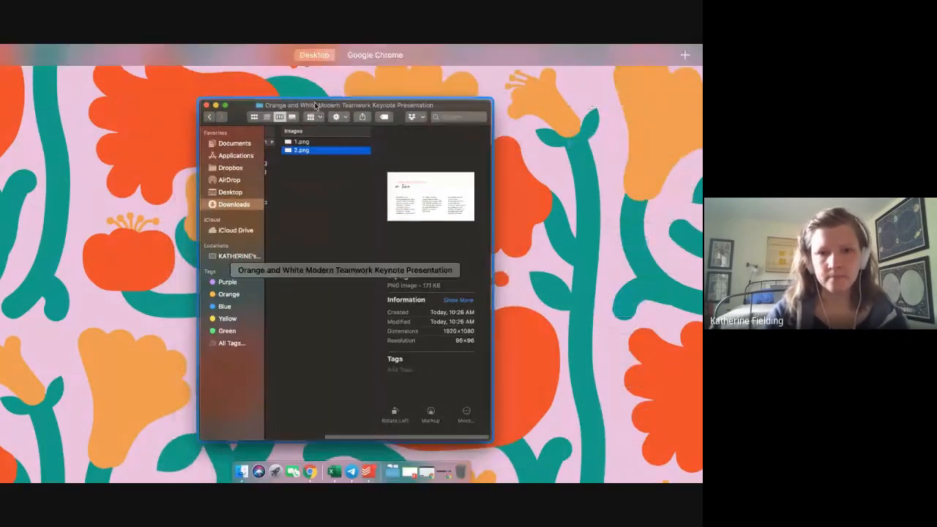
click(392, 68)
key(ctrl+Up)
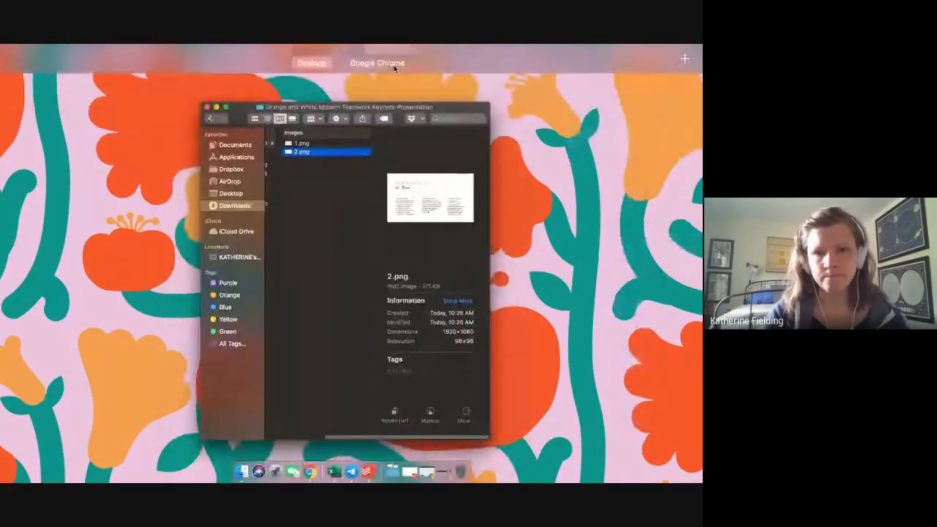
click(394, 63)
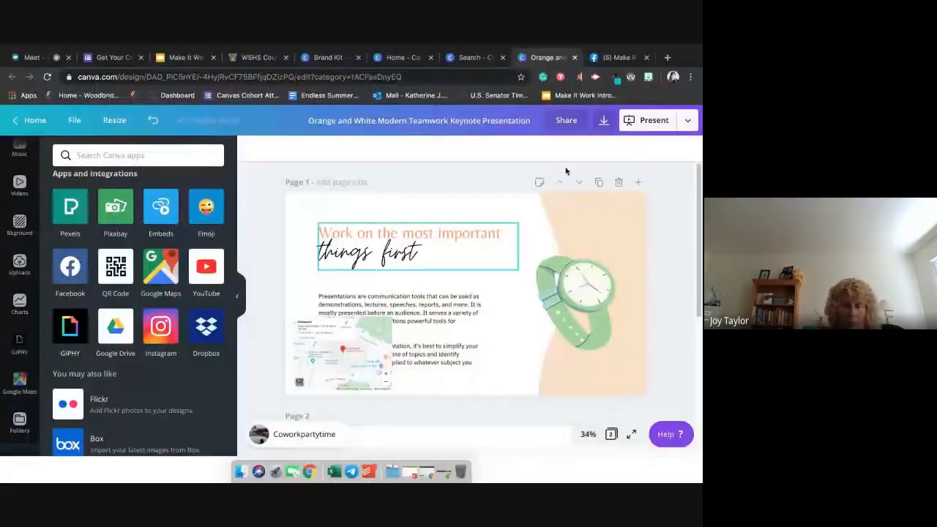
- Check the download settings again and examine the full list of publishing destinations for the presentation
click(603, 121)
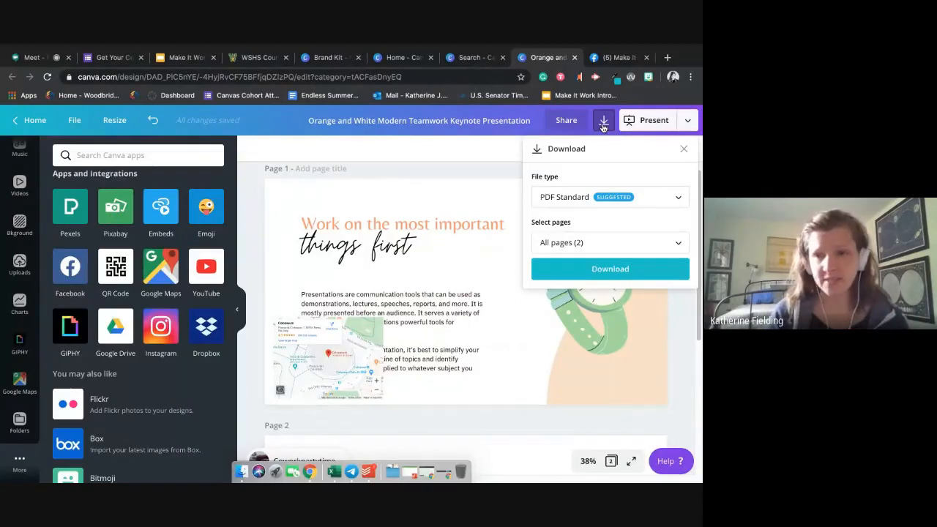
click(459, 178)
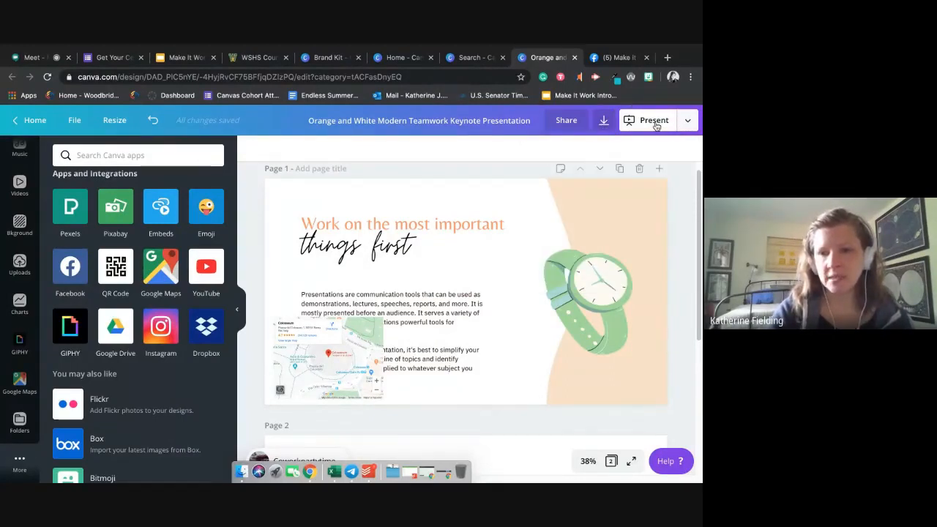
click(689, 121)
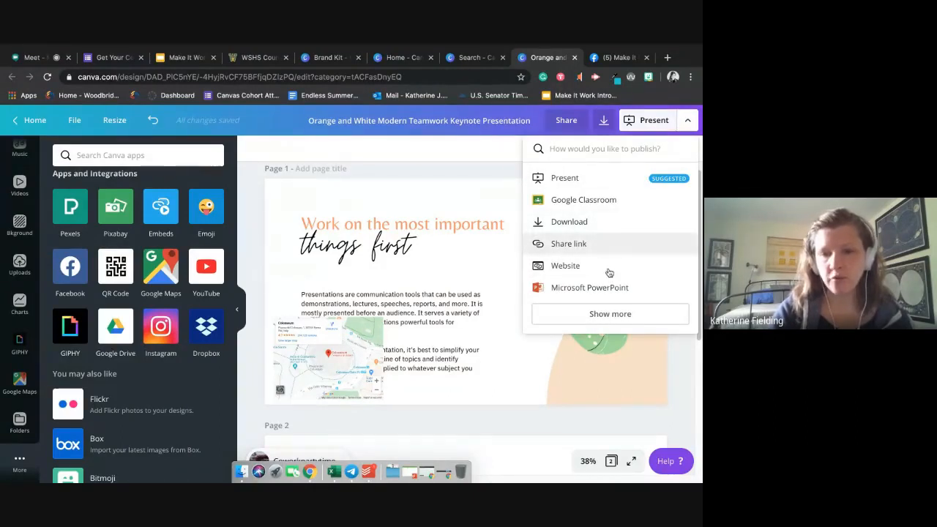
click(619, 313)
scroll(623, 318, down, 1)
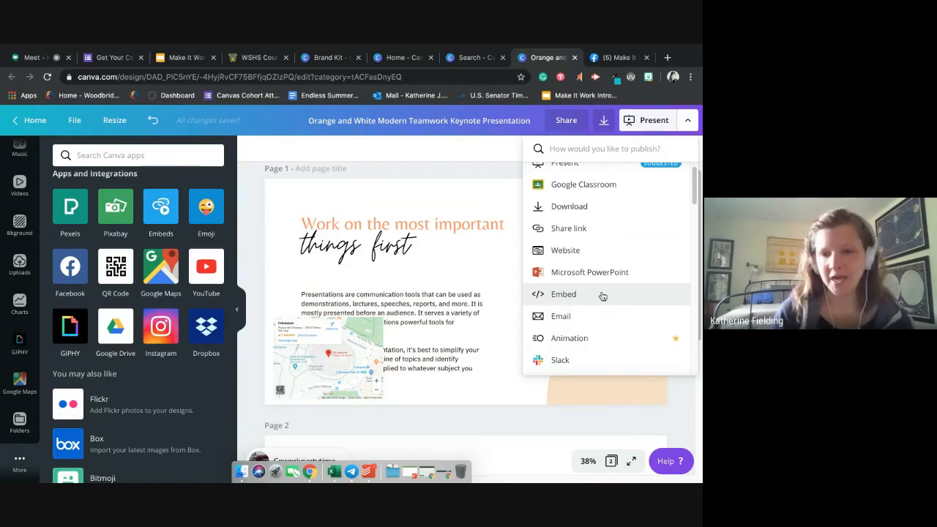
scroll(603, 296, down, 5)
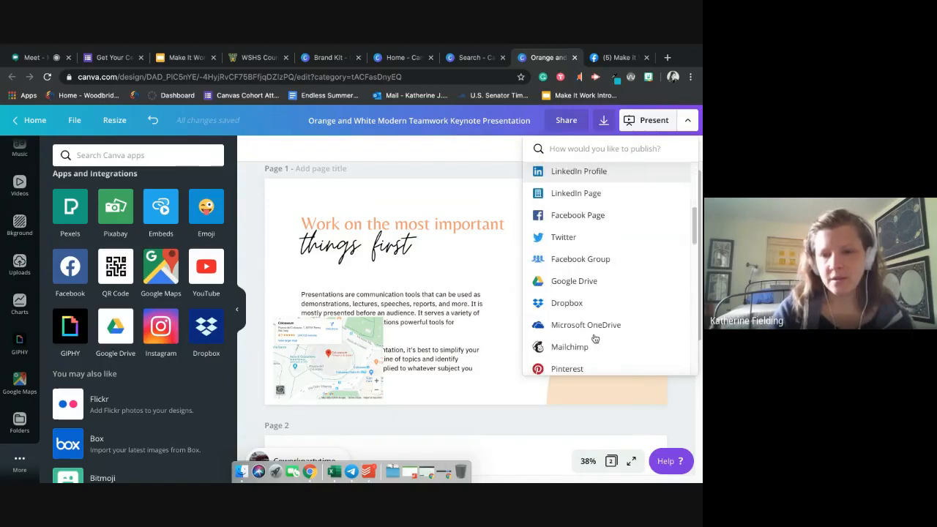
scroll(607, 293, down, 10)
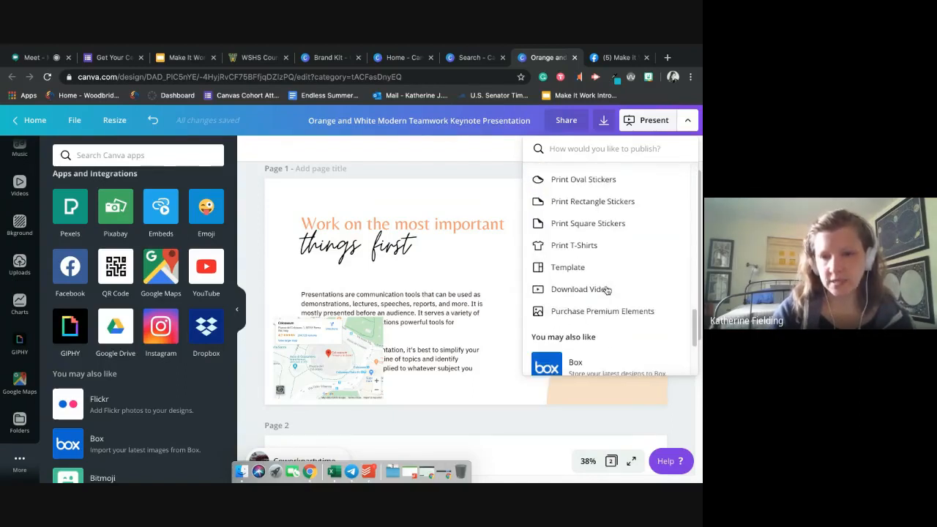
scroll(627, 290, up, 8)
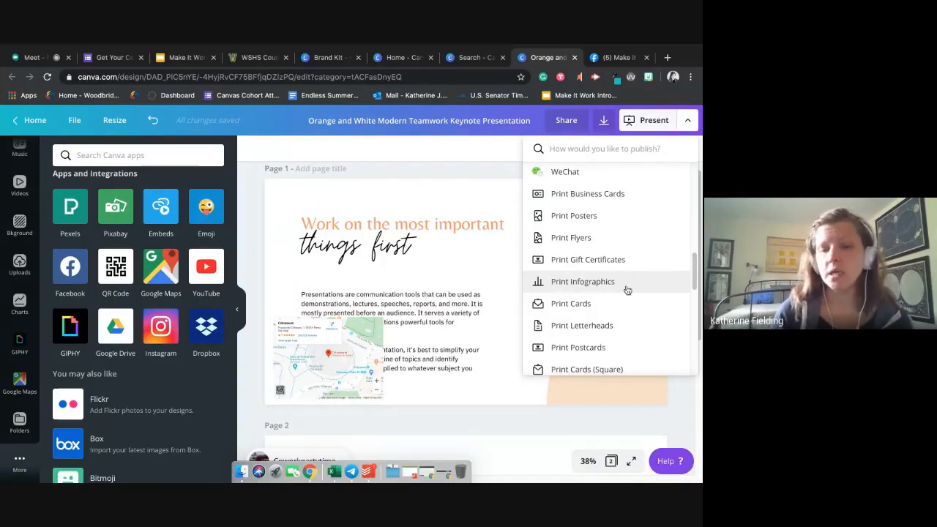
scroll(615, 250, down, 5)
scroll(615, 251, down, 3)
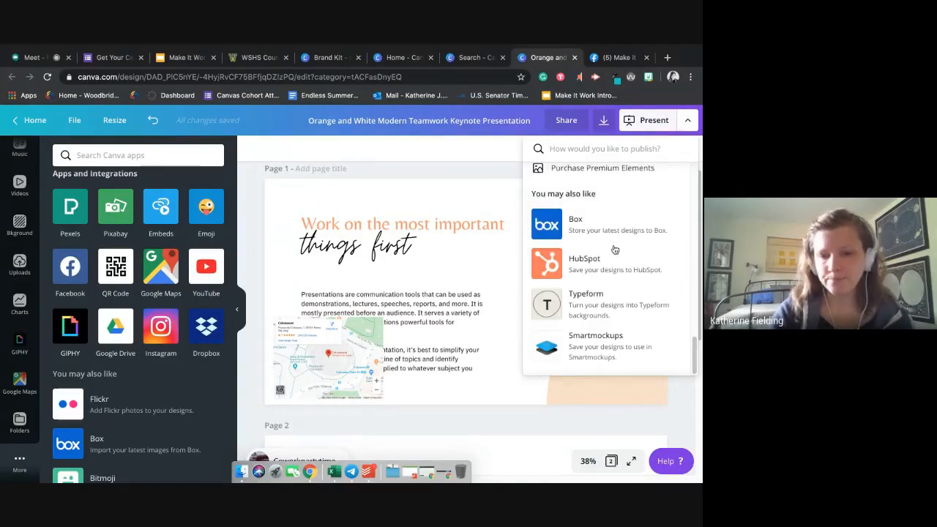
scroll(600, 249, up, 10)
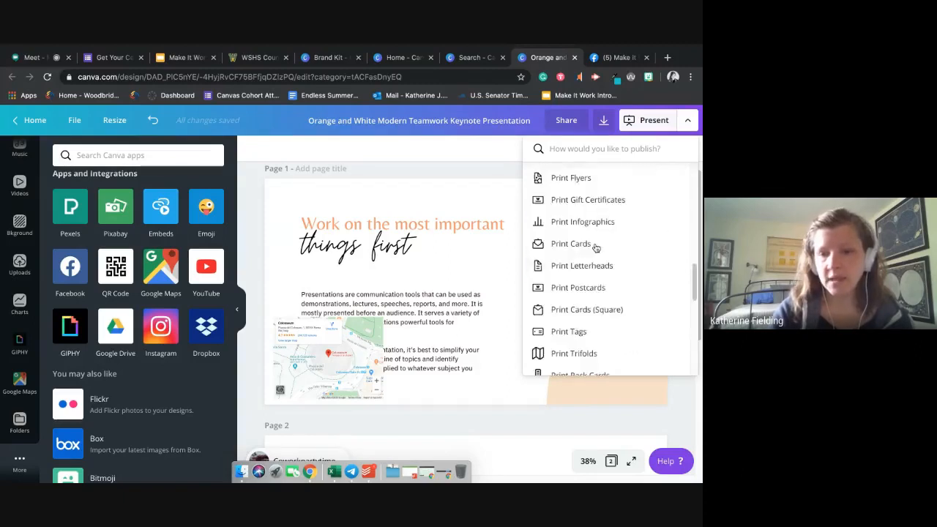
click(416, 173)
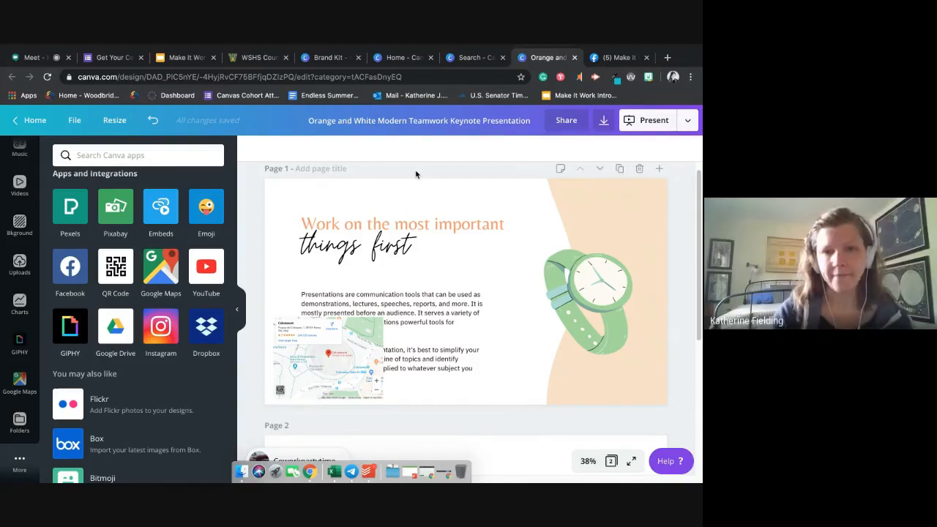
- Switch to the WSHS Counseling page in Canvas, look over its graphics, and open it in an enlarged editor
click(257, 58)
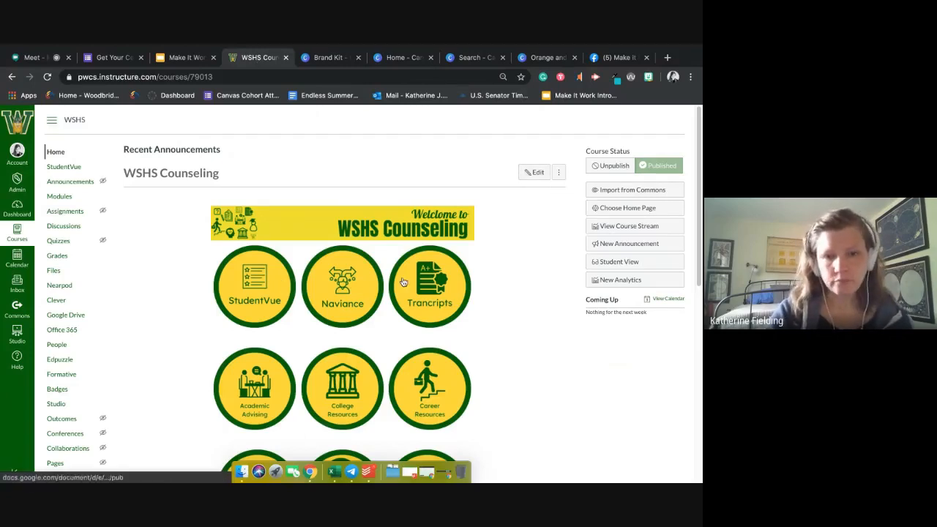
scroll(401, 296, down, 3)
scroll(314, 224, up, 3)
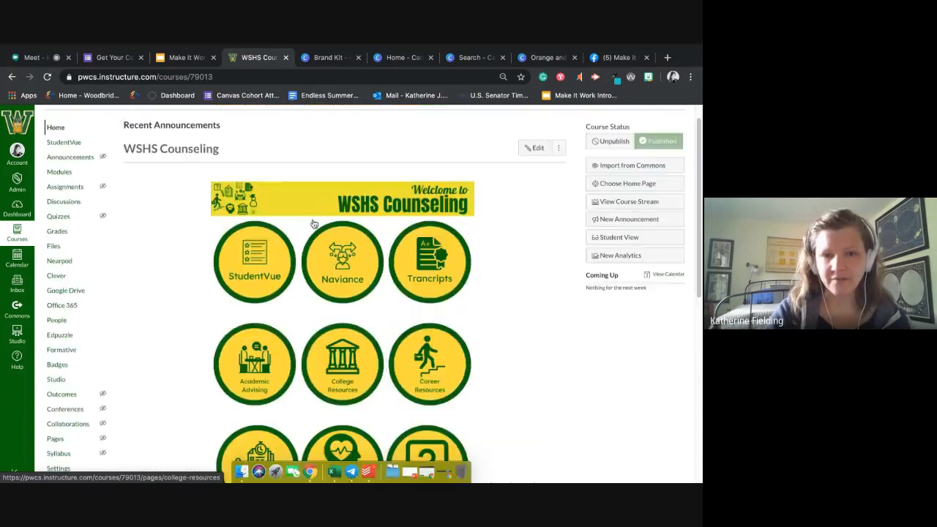
scroll(515, 192, down, 1)
scroll(515, 192, up, 2)
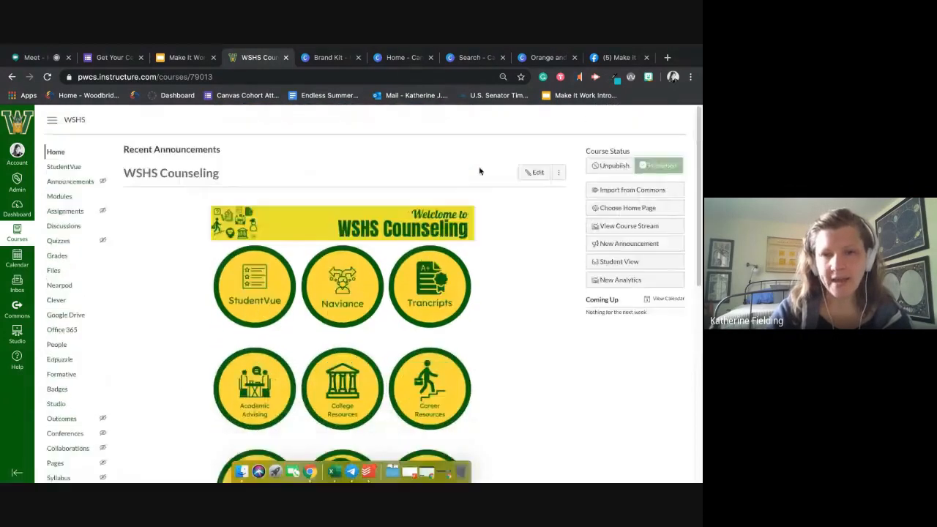
click(535, 172)
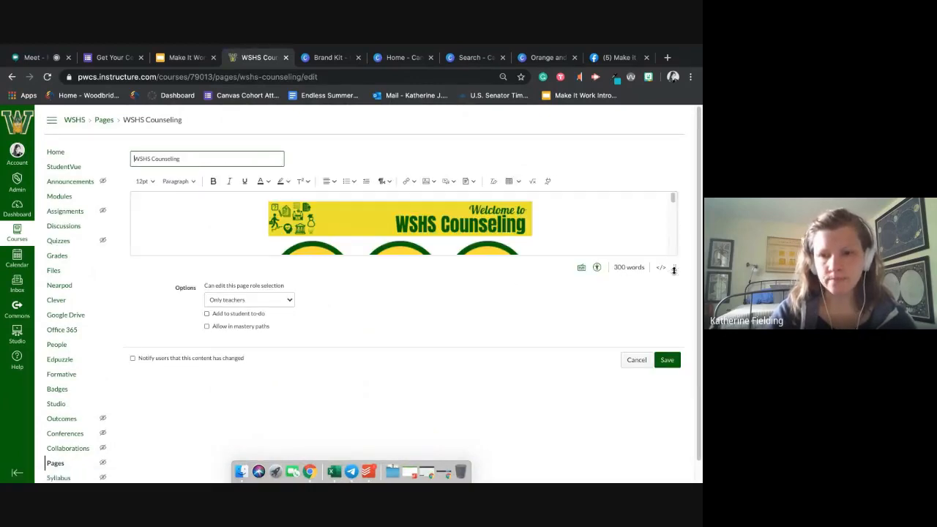
drag(674, 270, 674, 460)
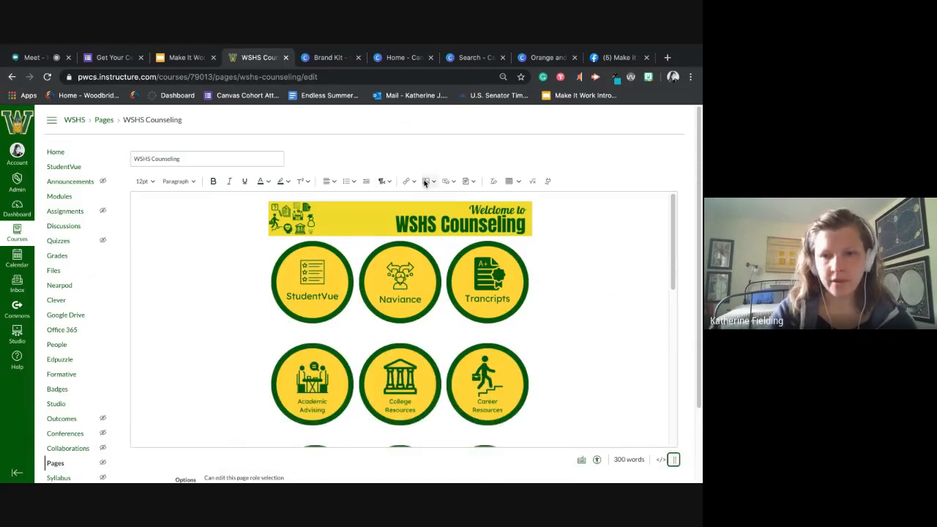
- View the image upload options for the WSHS Counseling page and close them without adding an image
click(425, 182)
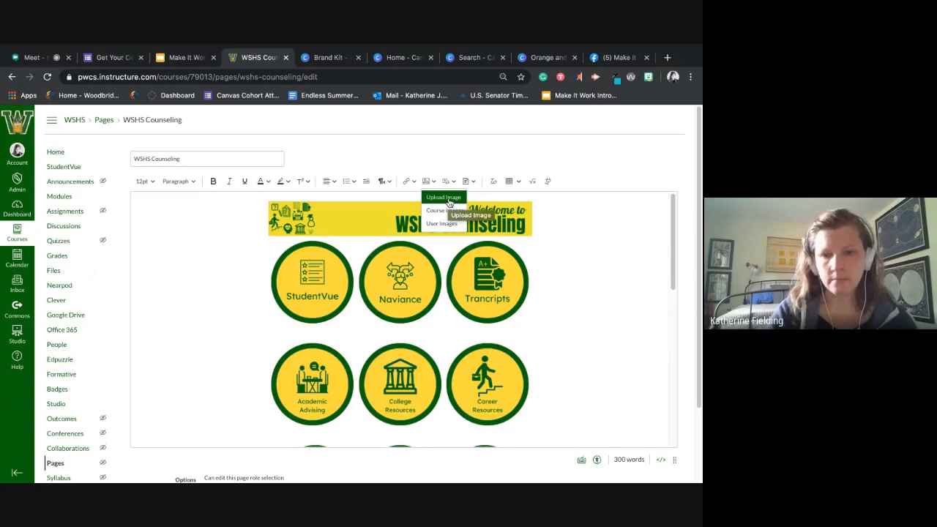
click(448, 201)
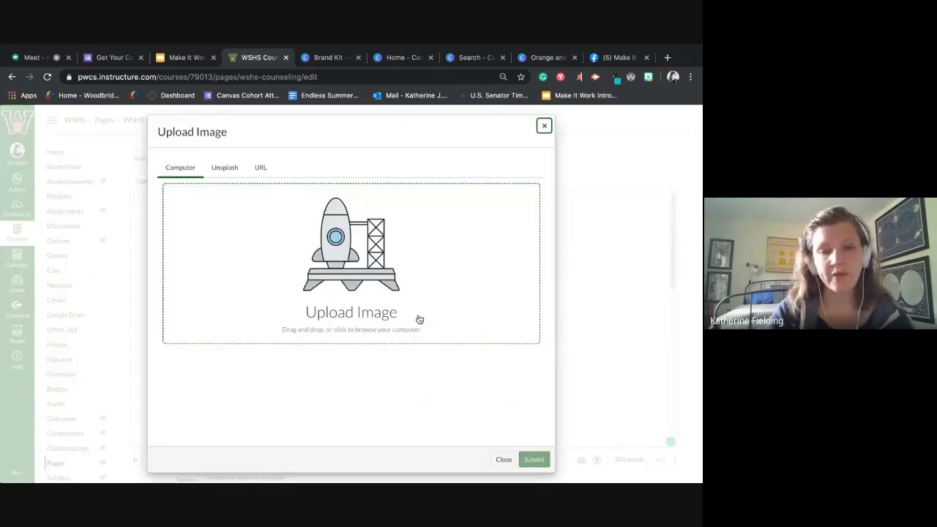
click(545, 126)
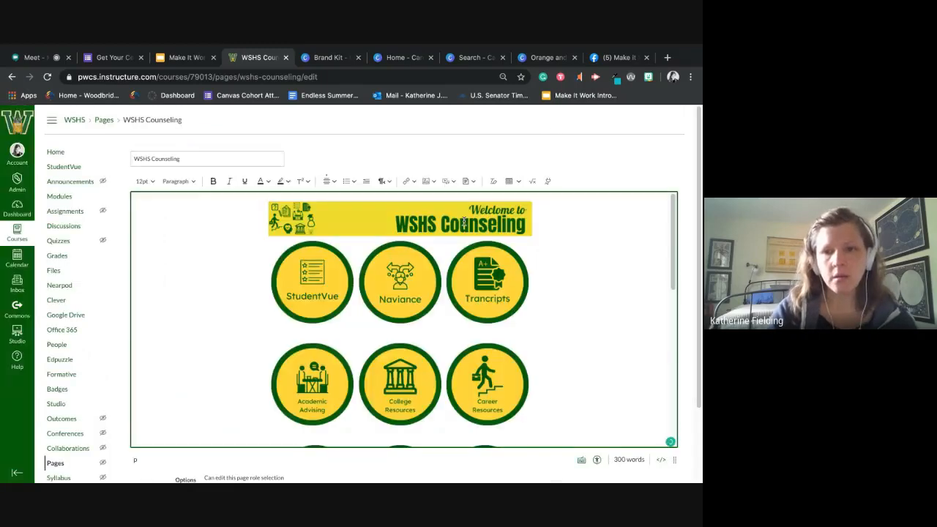
- View the alt text and size choices for the Welcome to WSHS Counseling banner, closing its image options without changes
click(400, 250)
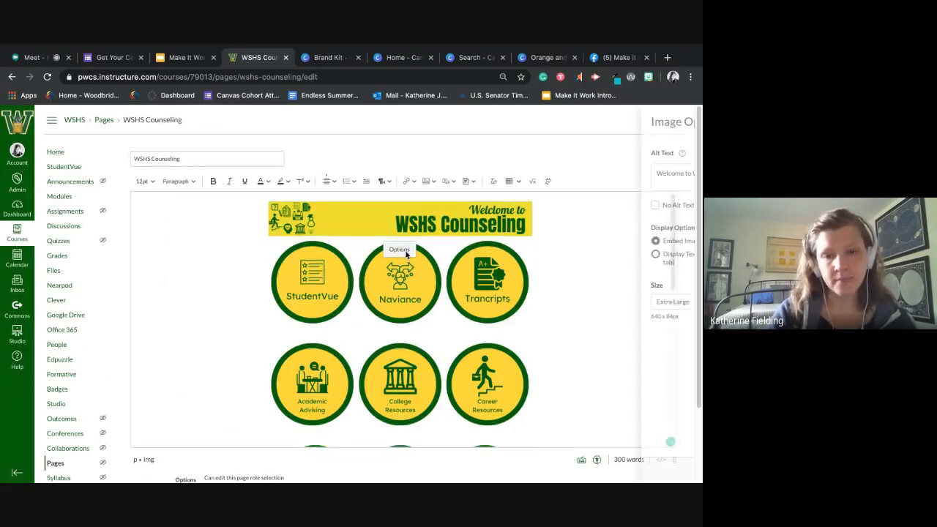
click(668, 175)
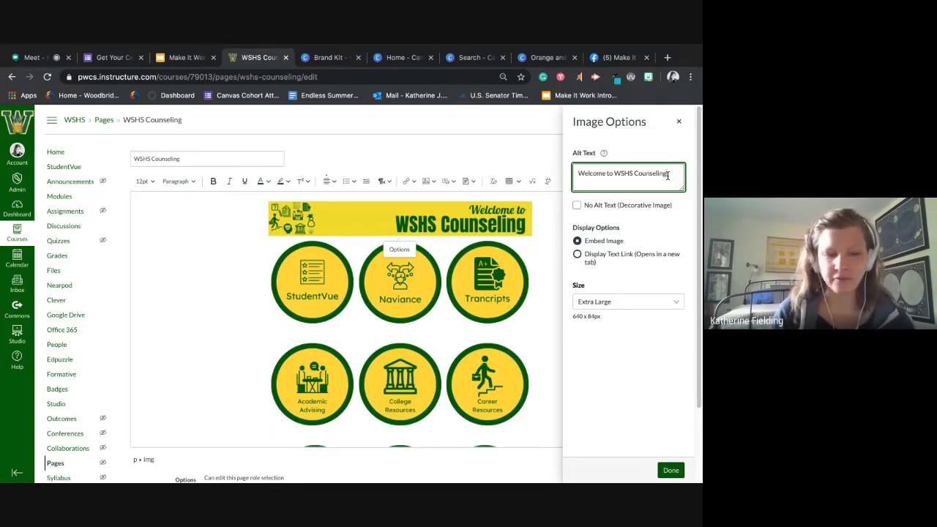
click(656, 307)
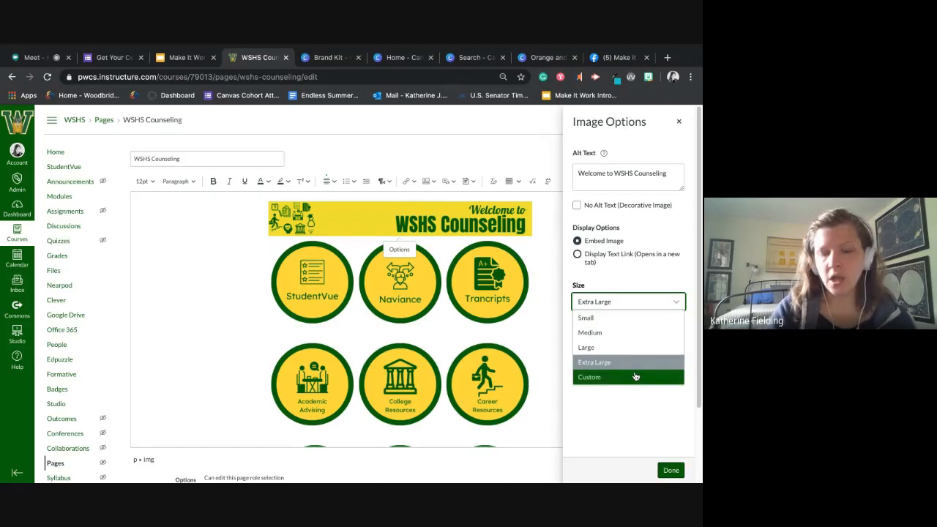
click(551, 256)
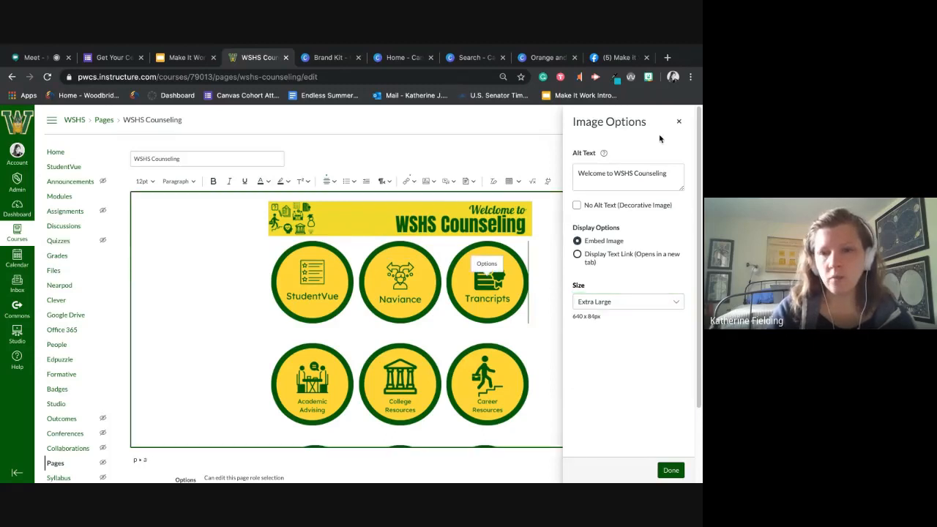
click(679, 121)
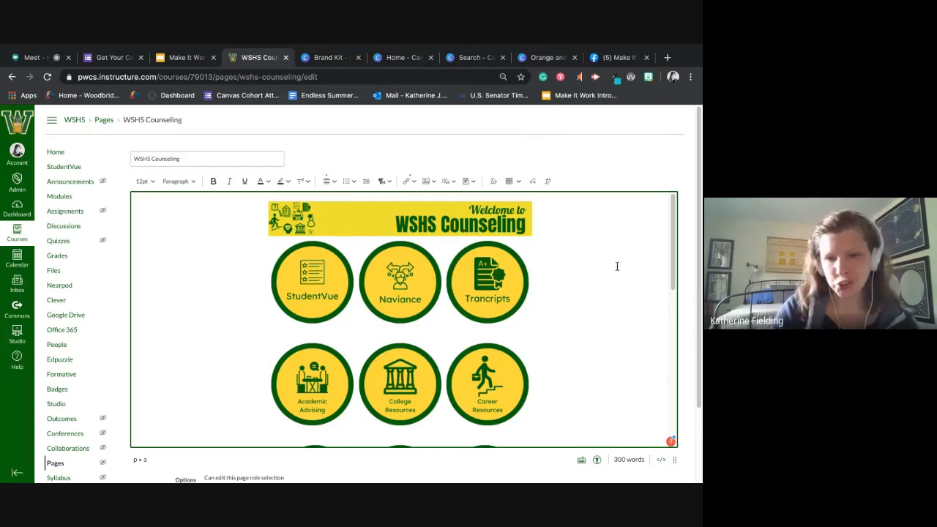
- Check the alt text and available sizes in the StudentVue button's image options and close them unchanged
scroll(596, 268, down, 1)
click(315, 282)
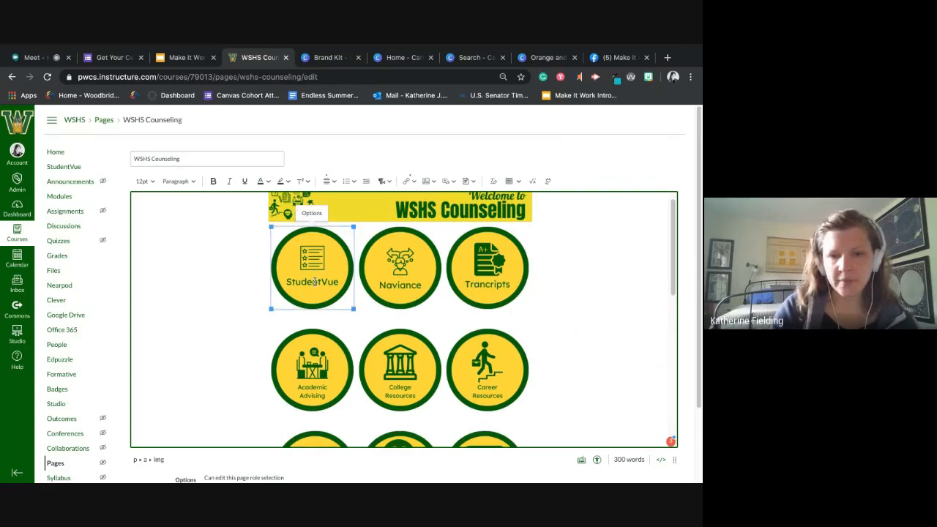
click(311, 213)
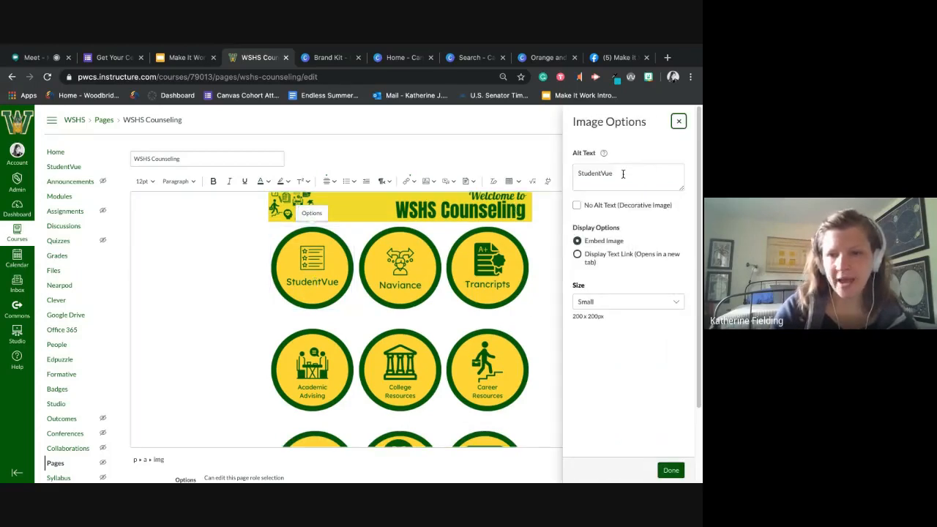
click(650, 306)
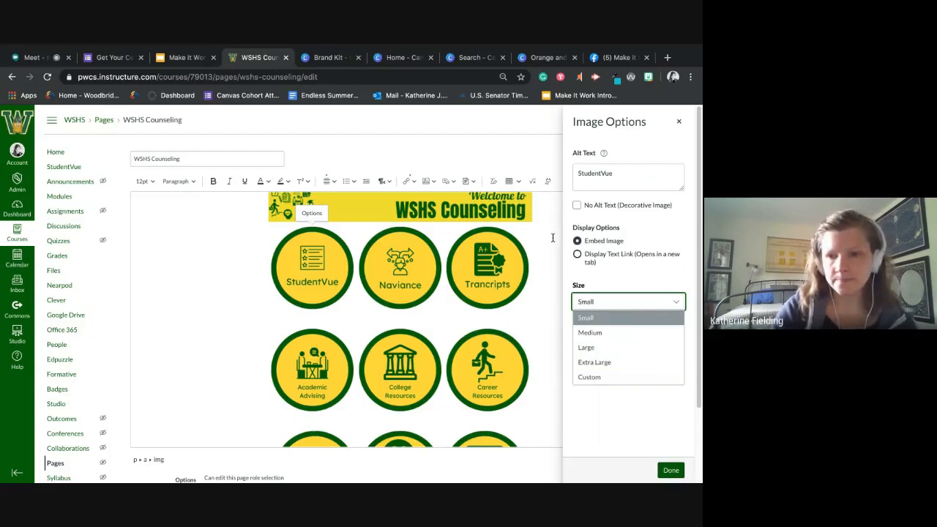
click(679, 122)
click(679, 122)
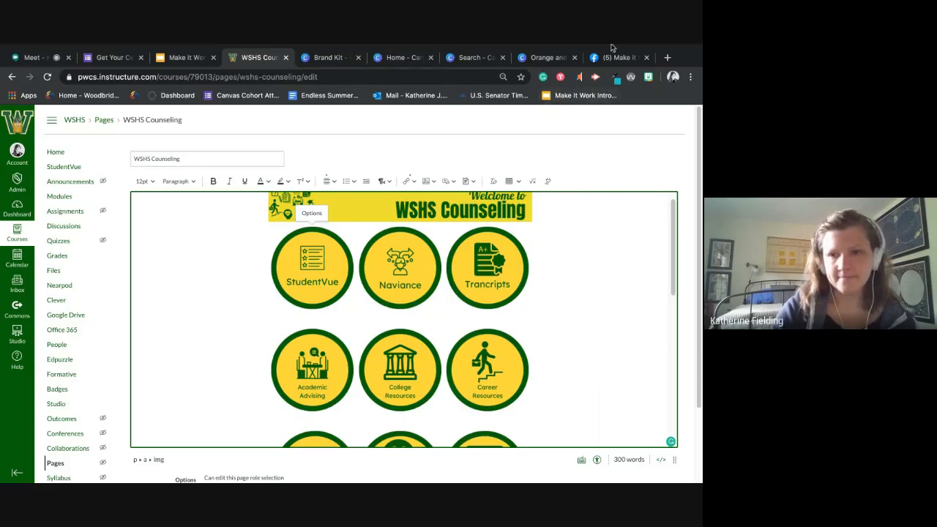
- Look through the page content and revisit the StudentVue button's alt text without editing it
scroll(632, 402, down, 5)
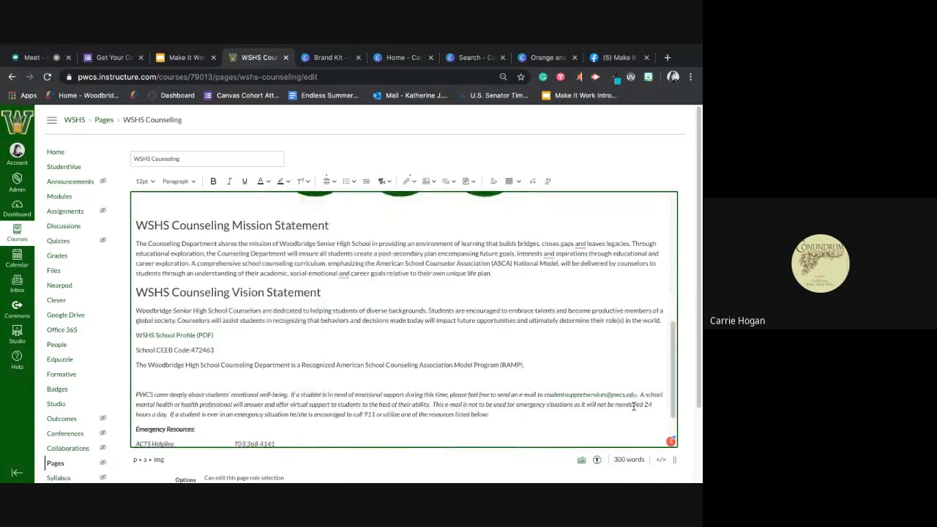
scroll(634, 401, up, 5)
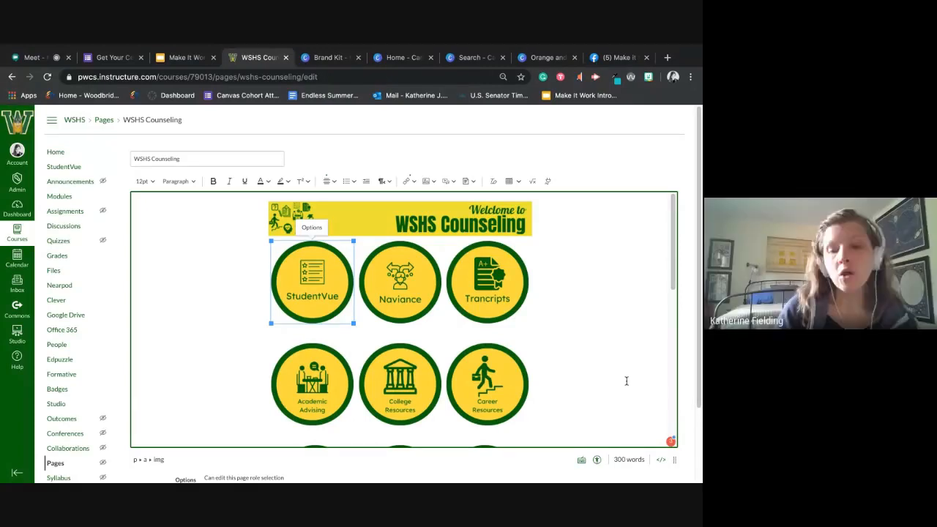
click(312, 228)
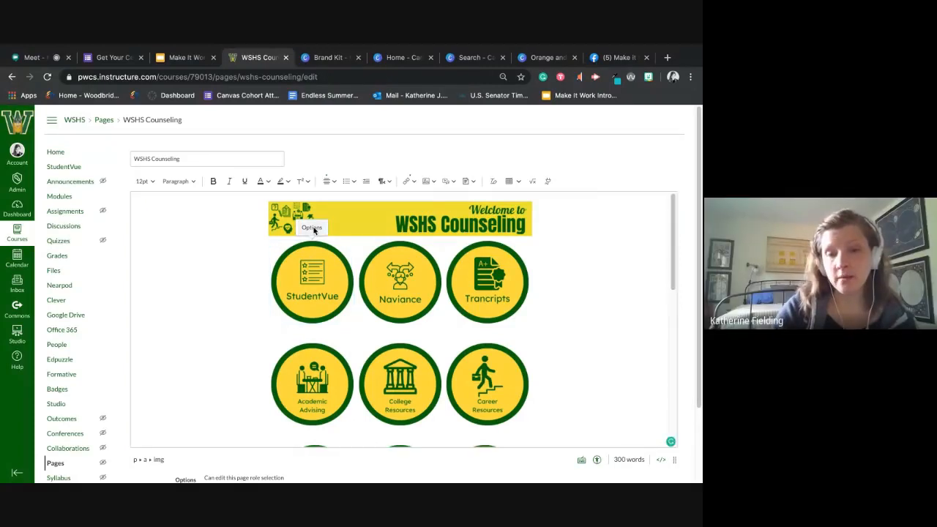
click(620, 173)
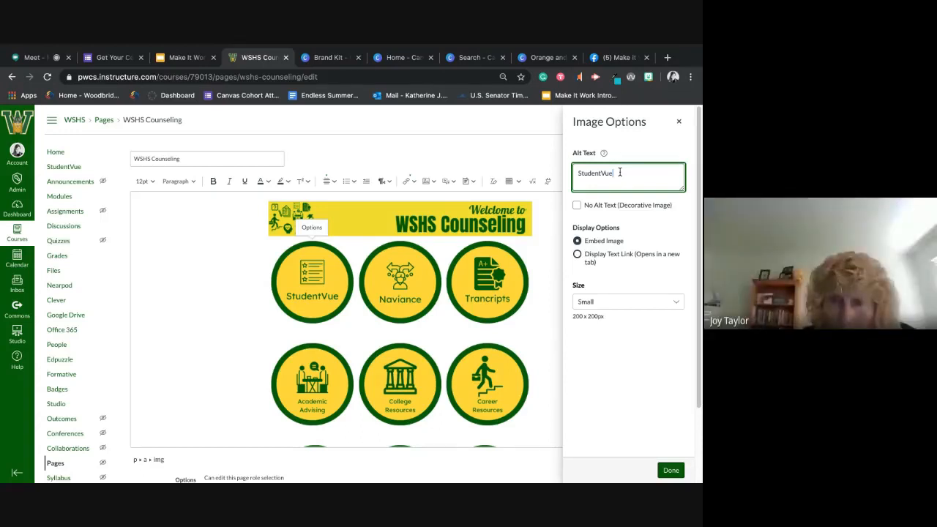
click(679, 121)
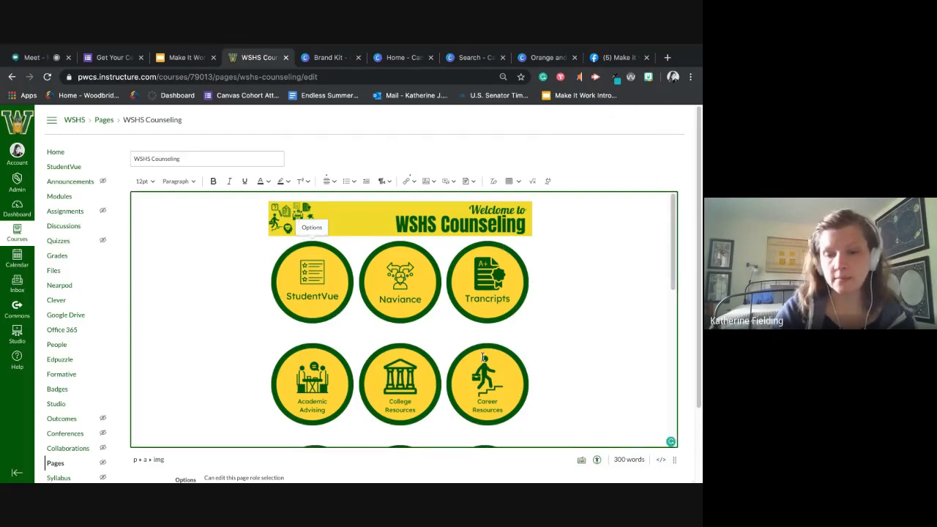
- Run the accessibility checker on the WSHS Counseling page and save the page
scroll(526, 372, down, 2)
scroll(526, 368, down, 5)
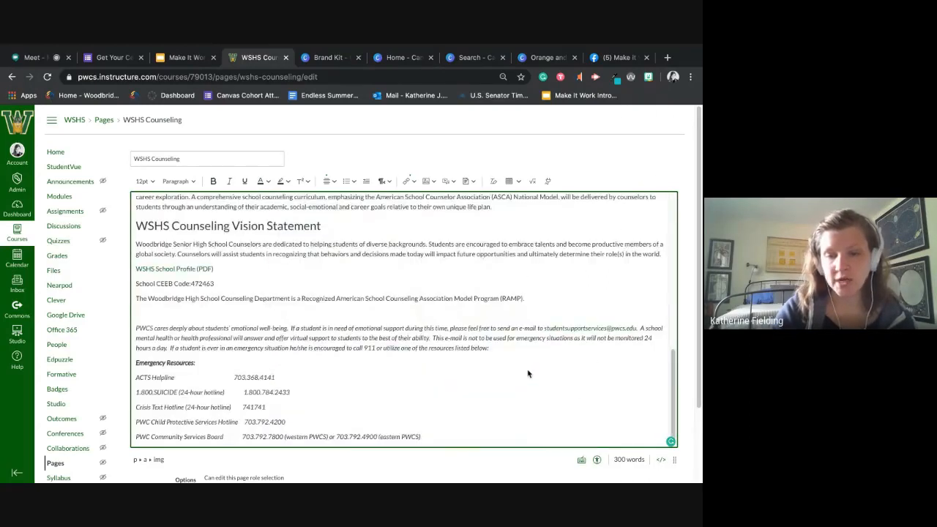
scroll(602, 408, down, 2)
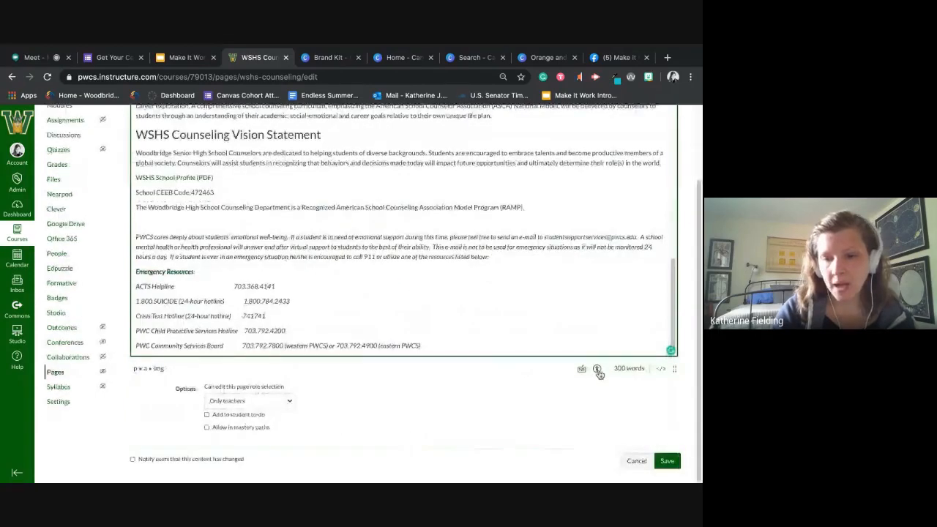
click(598, 371)
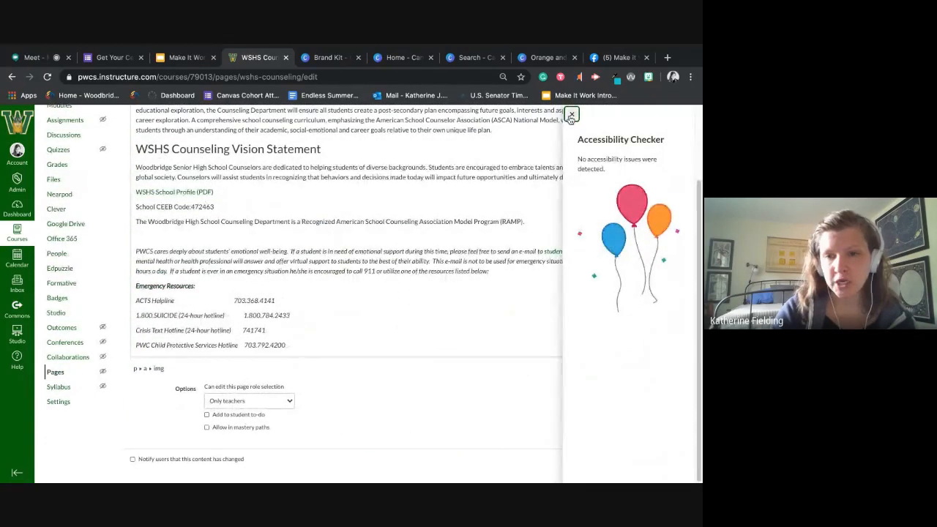
click(571, 115)
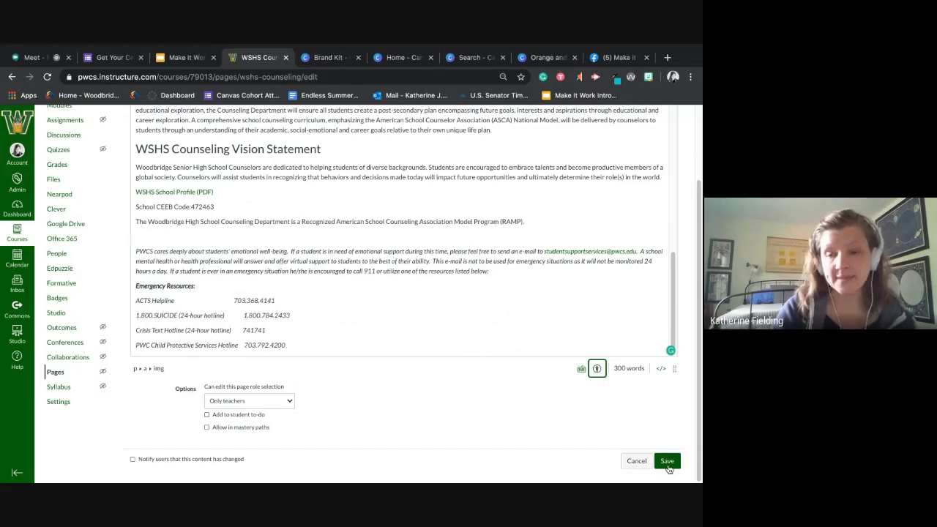
click(667, 463)
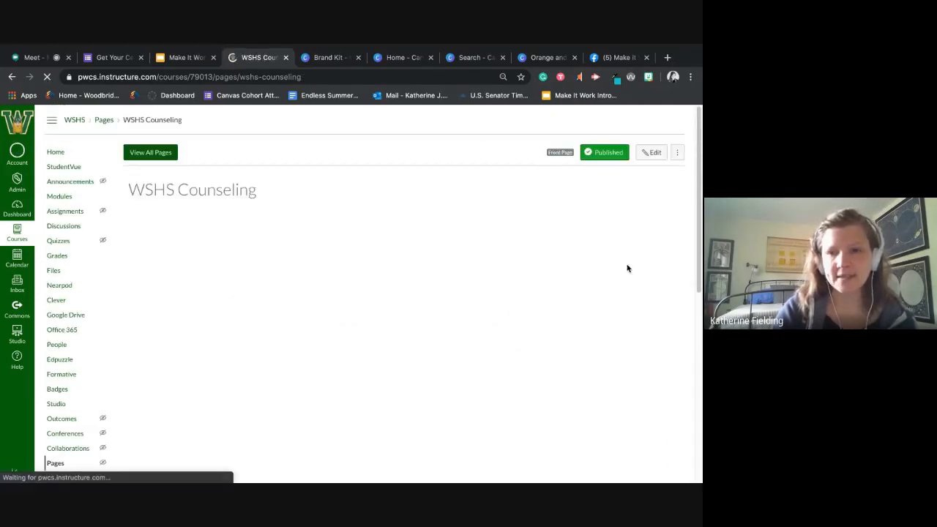
- Run the WAVE accessibility evaluation on the saved page, examine its markers on images, headings and links, and turn WAVE off
click(631, 79)
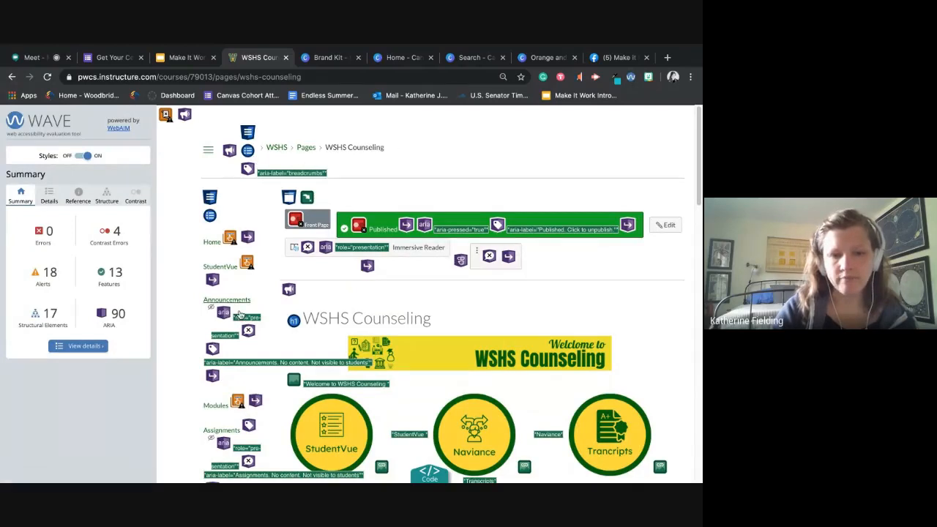
scroll(220, 432, down, 3)
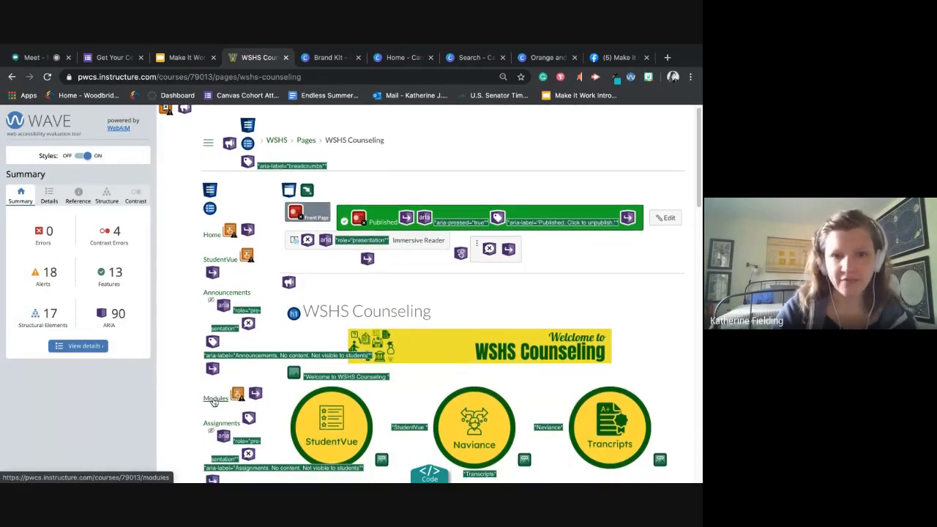
scroll(212, 403, down, 2)
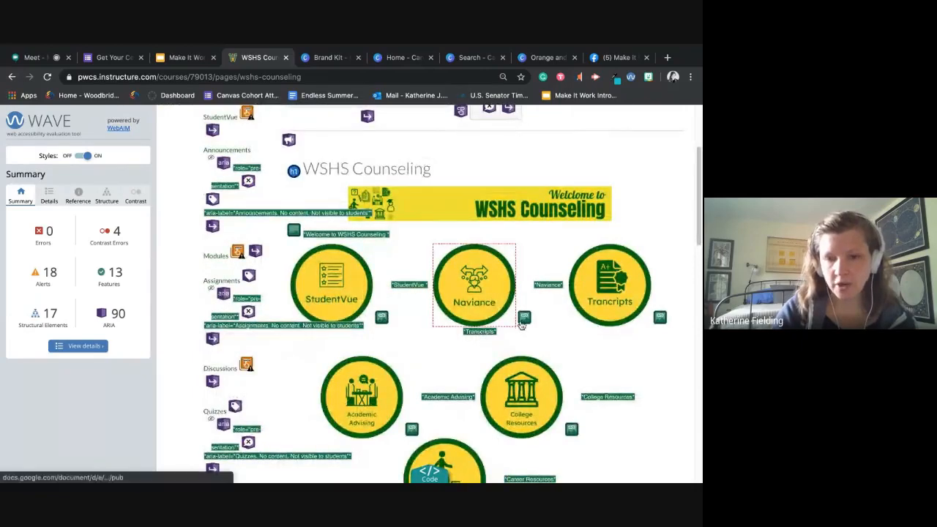
scroll(521, 328, down, 2)
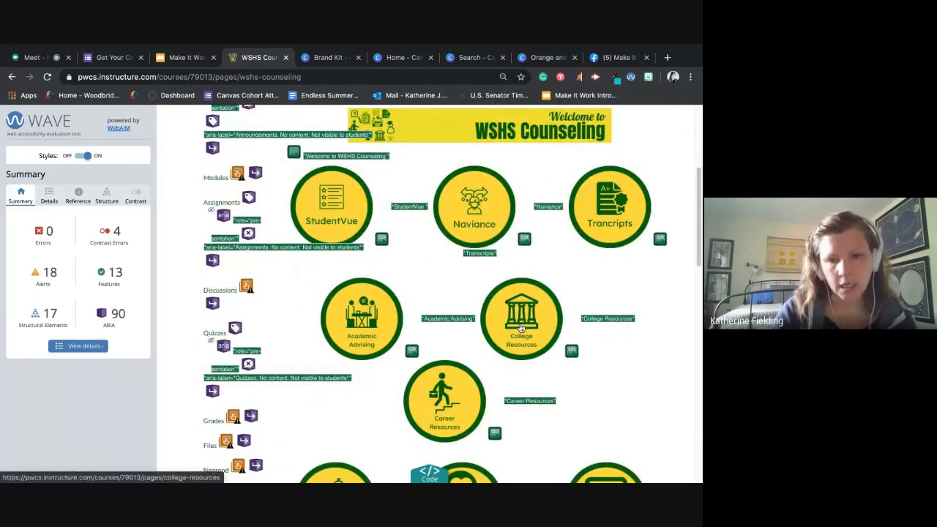
scroll(522, 328, down, 1)
scroll(521, 327, down, 8)
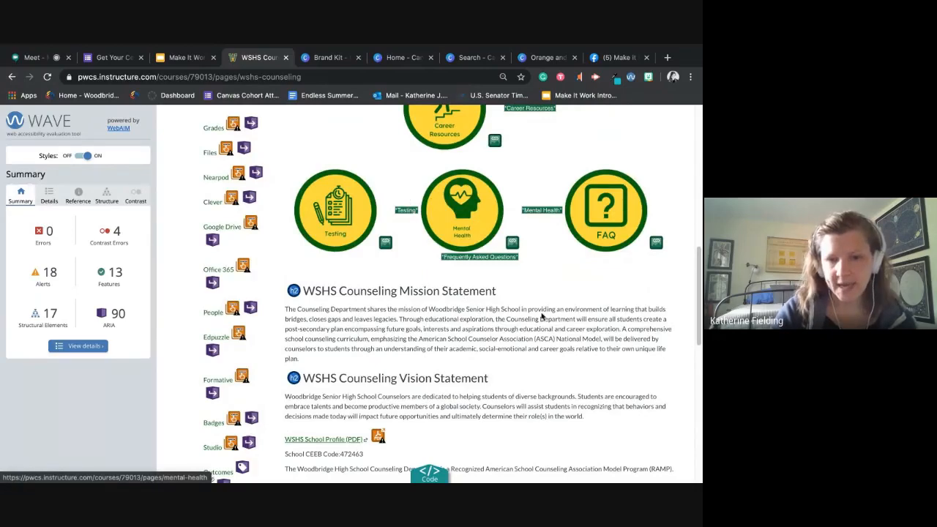
scroll(539, 315, down, 1)
scroll(539, 315, down, 3)
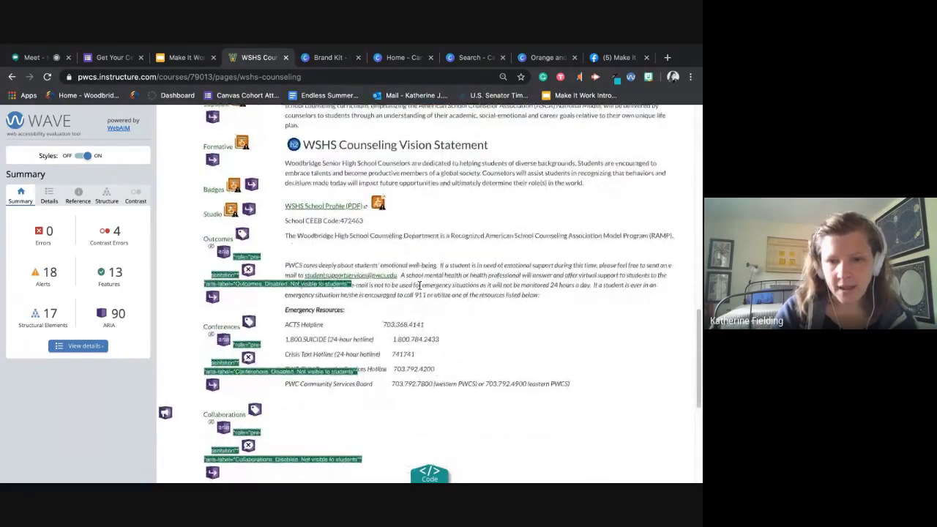
scroll(545, 347, down, 1)
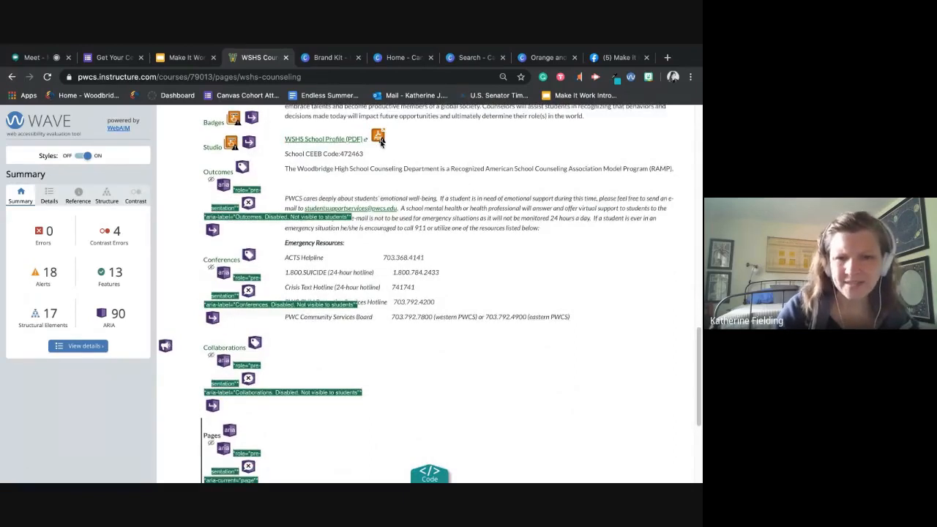
scroll(380, 150, up, 1)
scroll(379, 157, up, 1)
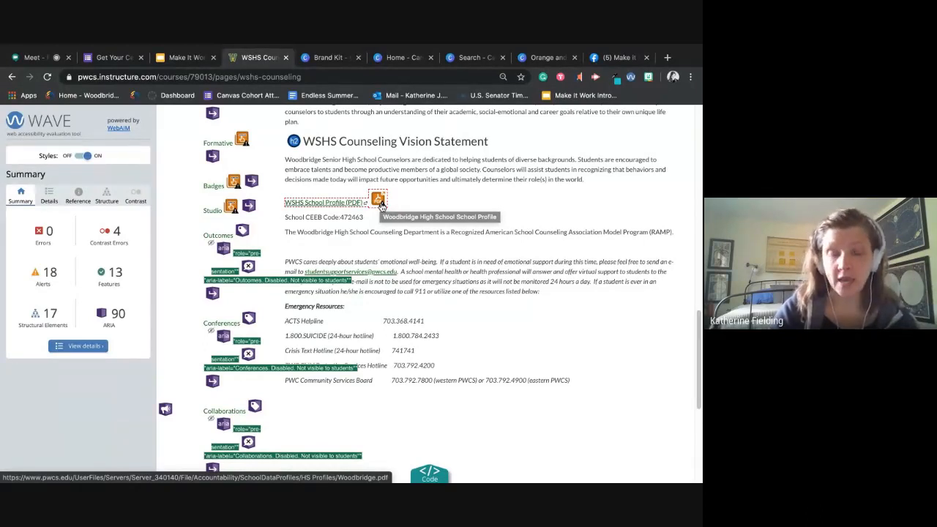
click(631, 78)
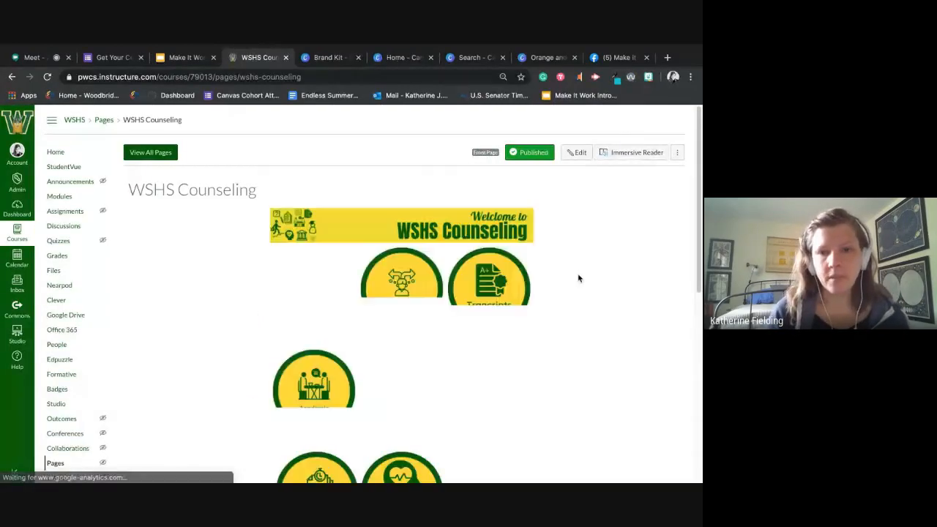
scroll(578, 279, down, 5)
scroll(579, 278, up, 10)
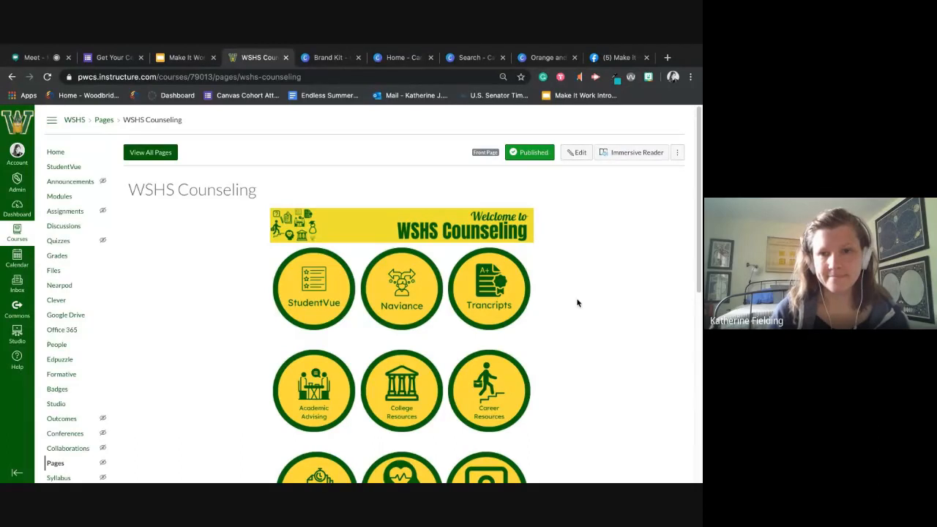
- Reopen the WSHS Counseling page for editing and enlarge its content editor
mouse_move(43, 62)
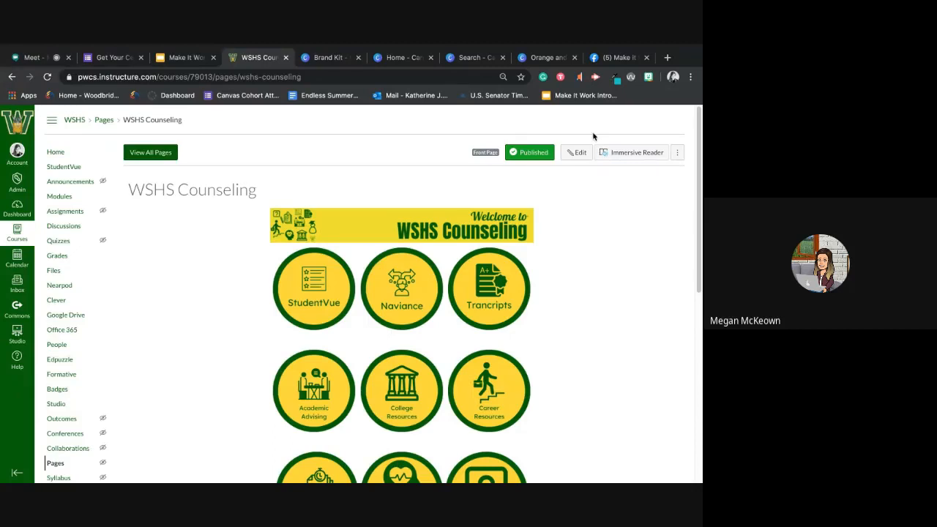
click(578, 155)
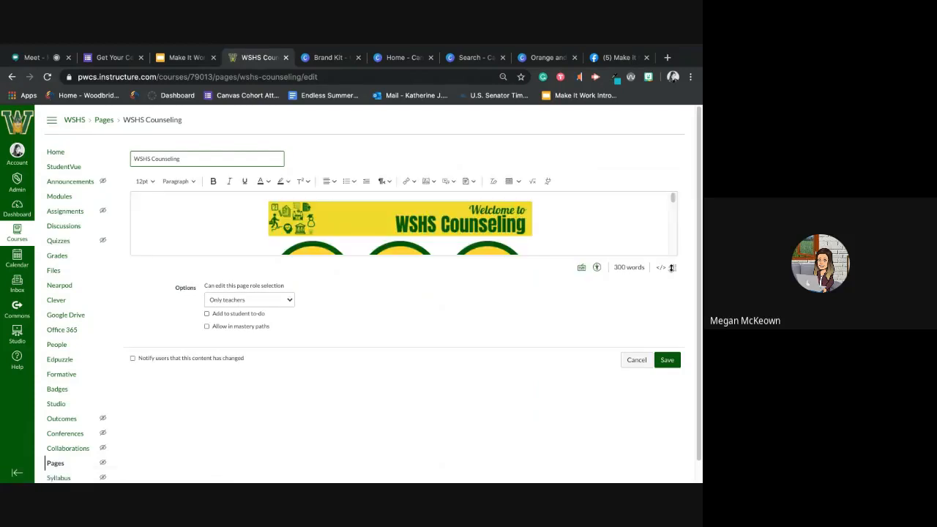
drag(672, 268, 674, 481)
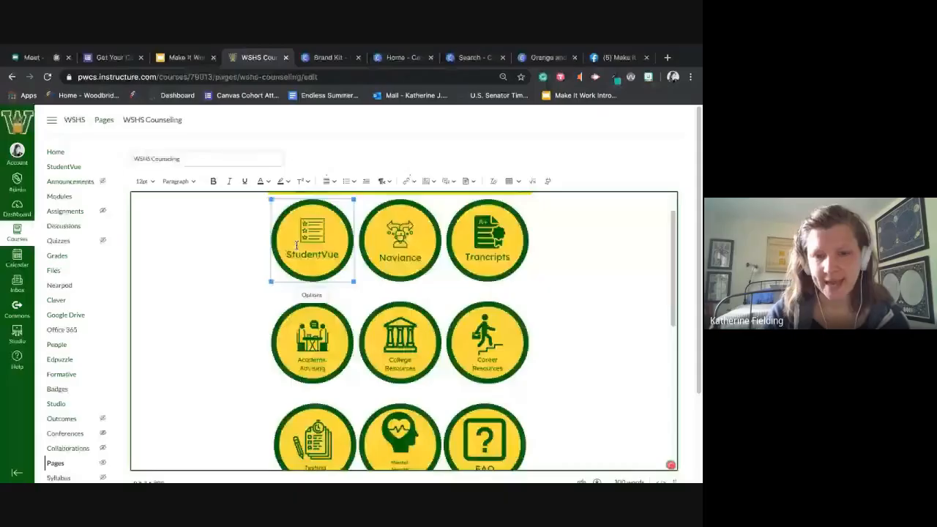
- Review the StudentVue button's image options and its link address, leaving both as they are
click(312, 295)
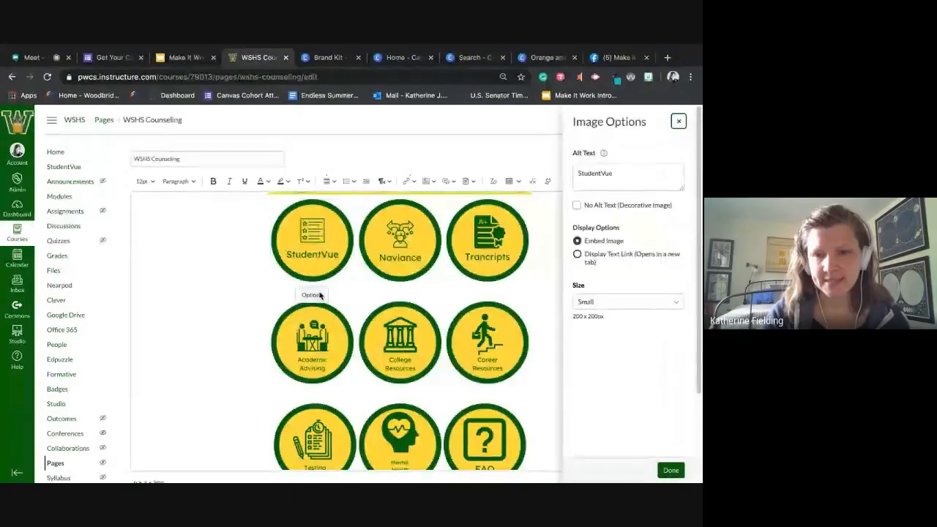
click(679, 122)
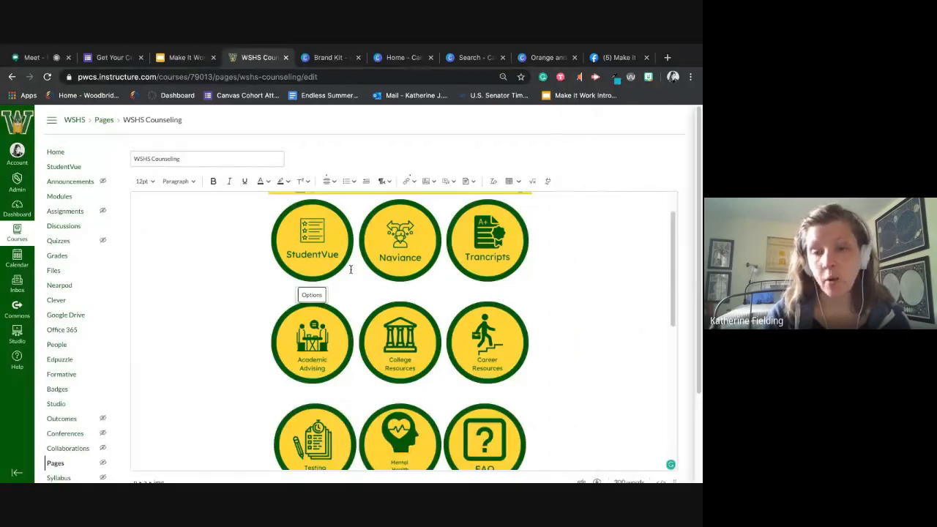
click(316, 238)
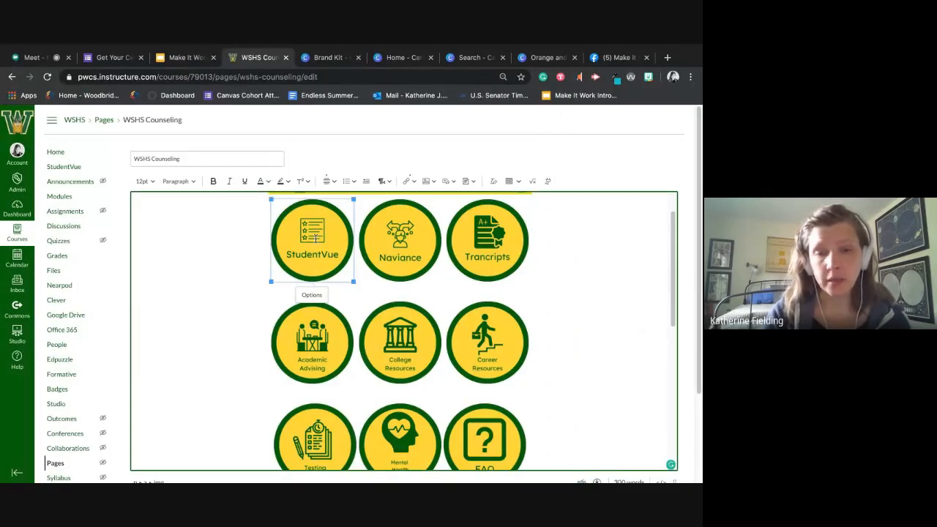
click(414, 182)
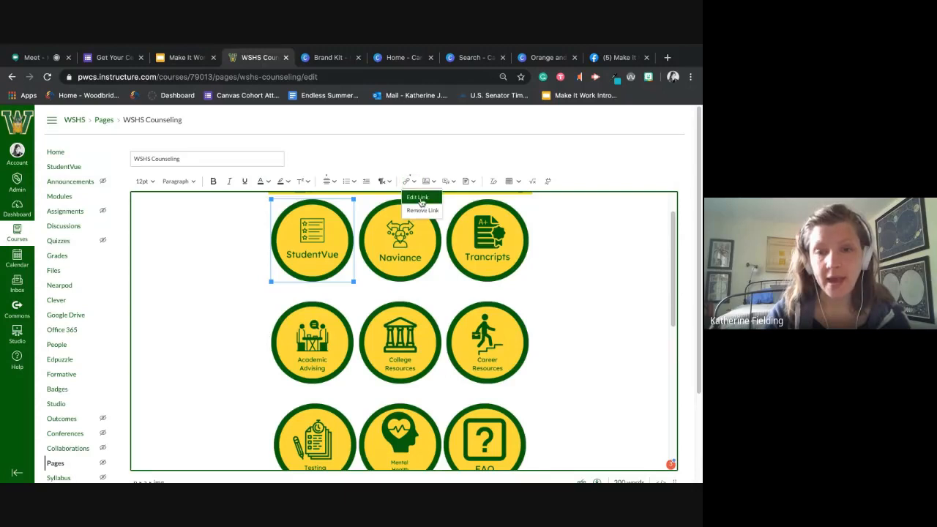
click(420, 198)
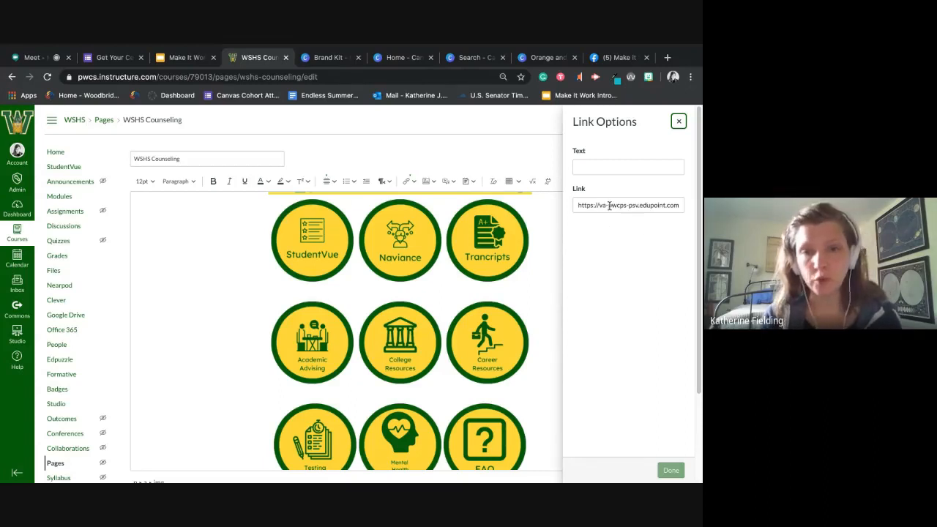
click(680, 121)
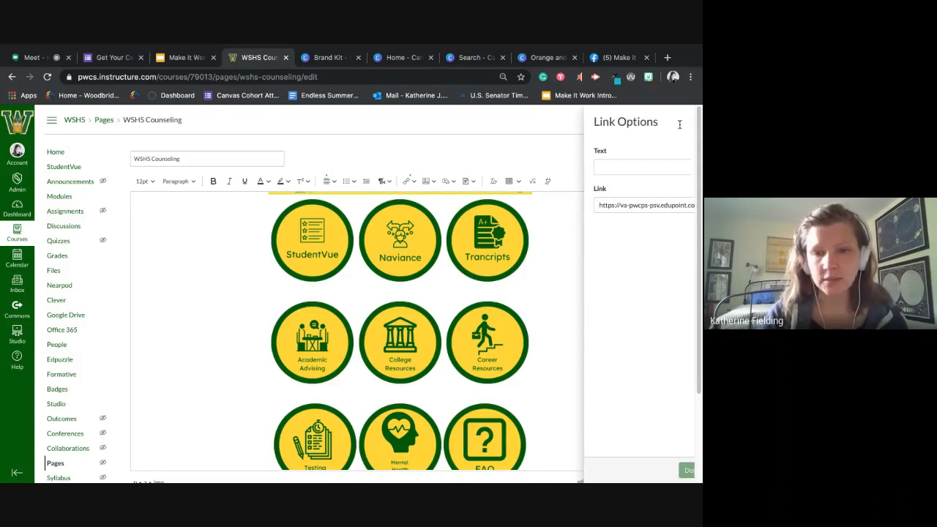
- Inspect the link assigned to the Transcripts button without editing it
click(496, 263)
click(406, 183)
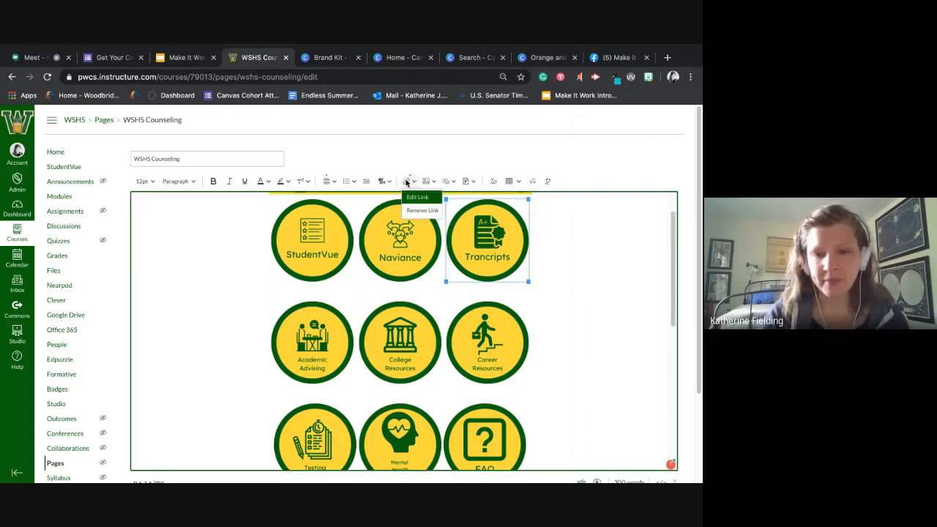
click(418, 198)
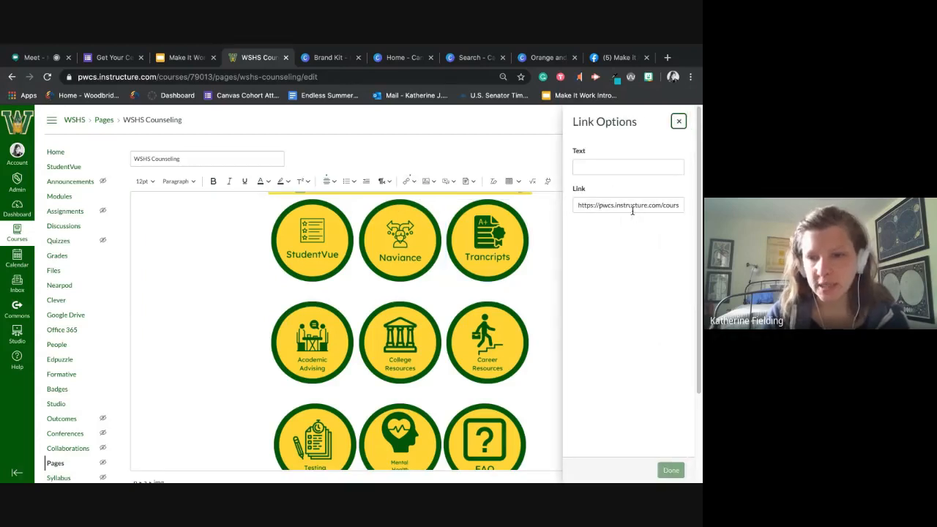
click(679, 123)
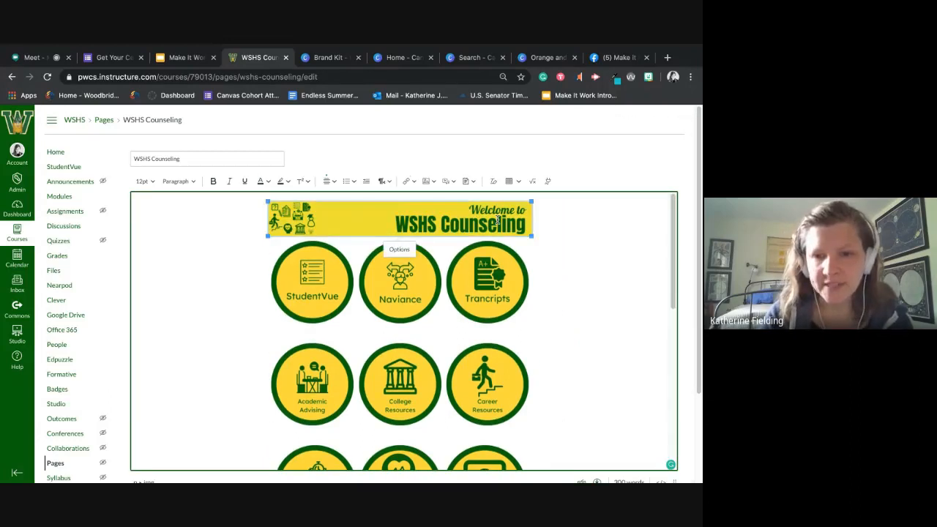
- Link the Welcome to WSHS Counseling banner to the course page About Your Counselor and save the page
click(412, 183)
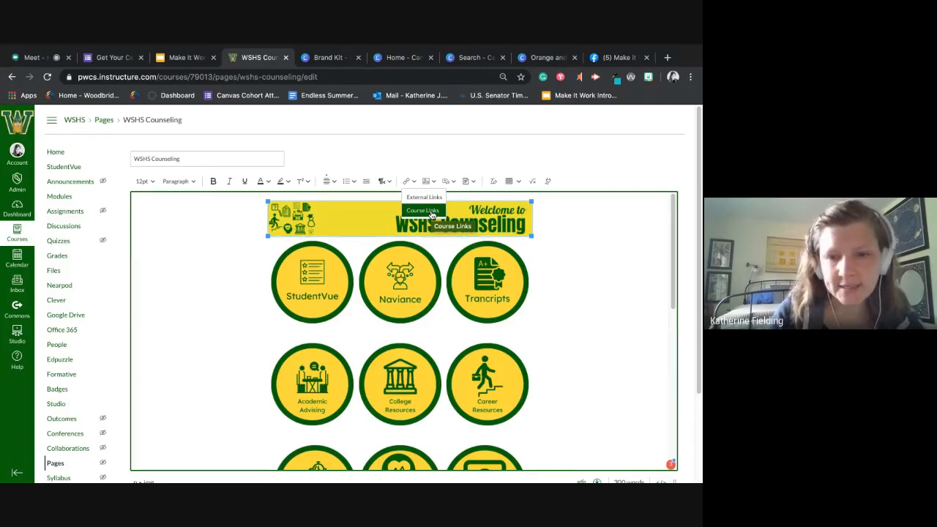
click(431, 213)
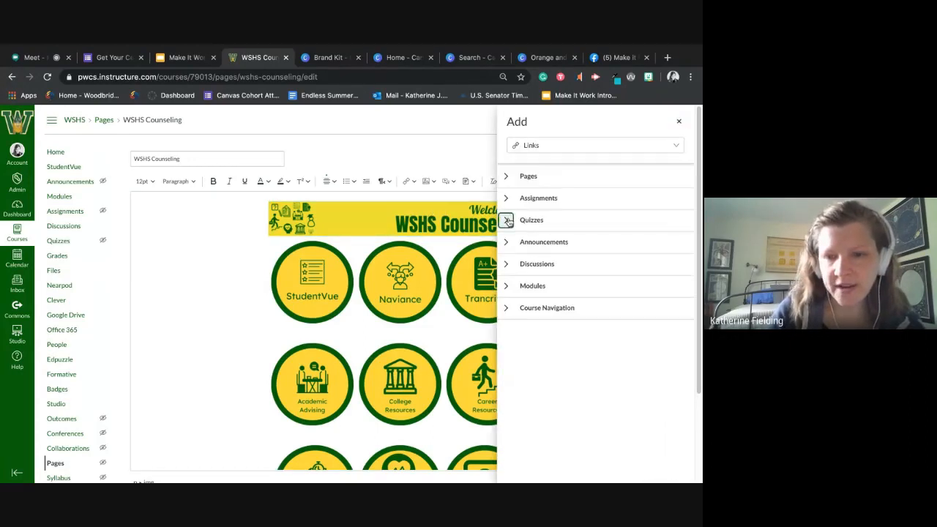
click(506, 220)
click(508, 200)
click(505, 178)
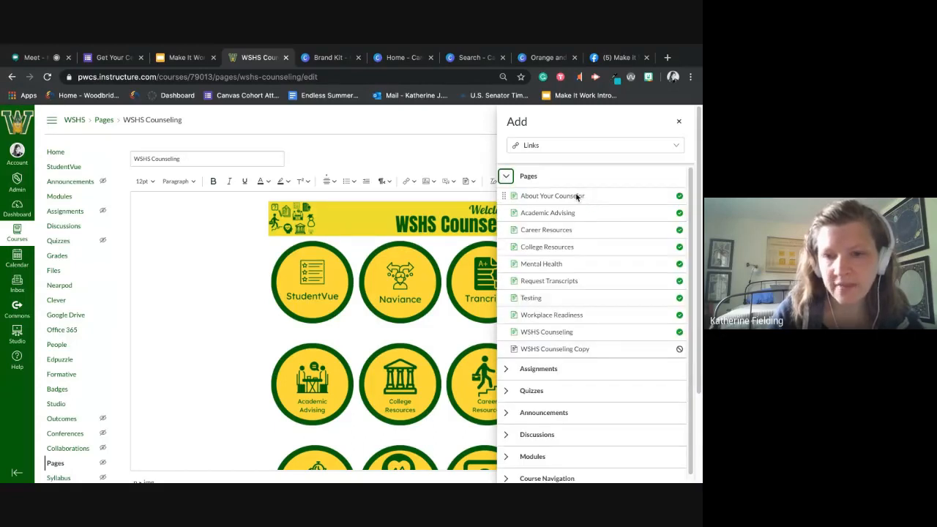
click(577, 196)
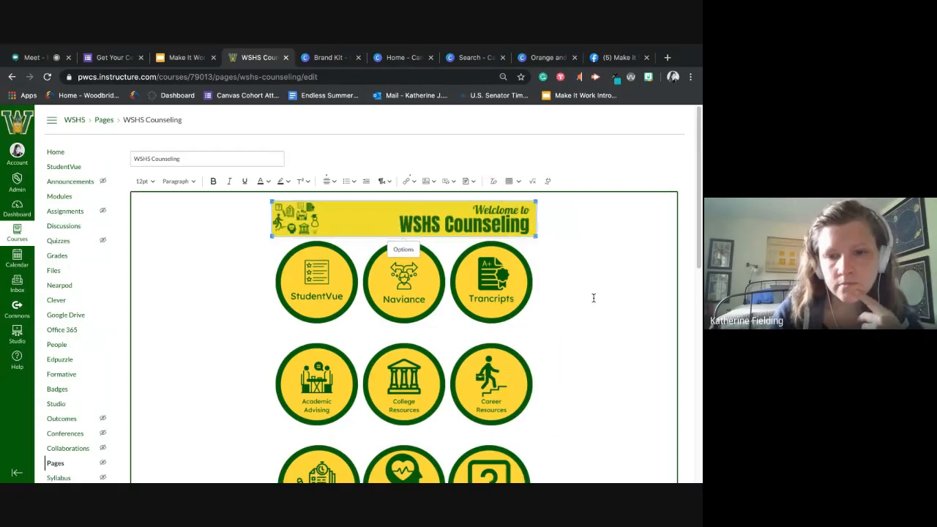
click(593, 297)
scroll(594, 298, down, 1)
scroll(594, 298, down, 15)
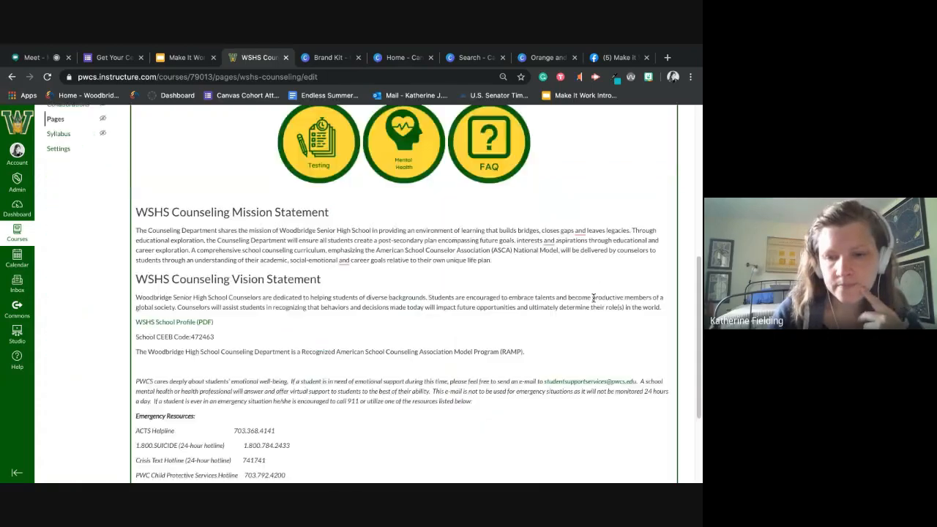
click(675, 465)
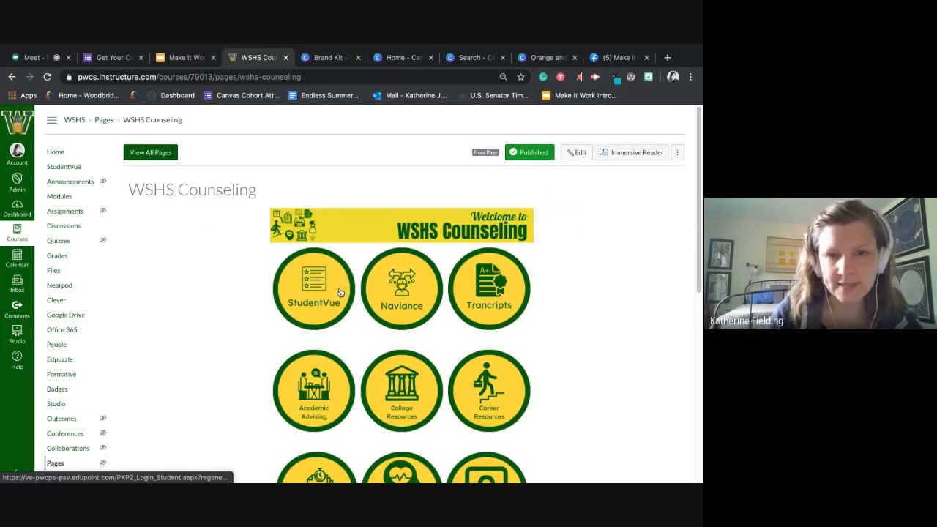
- Test the StudentVue and Naviance buttons on the saved page, returning to the WSHS Counseling page after each
click(341, 292)
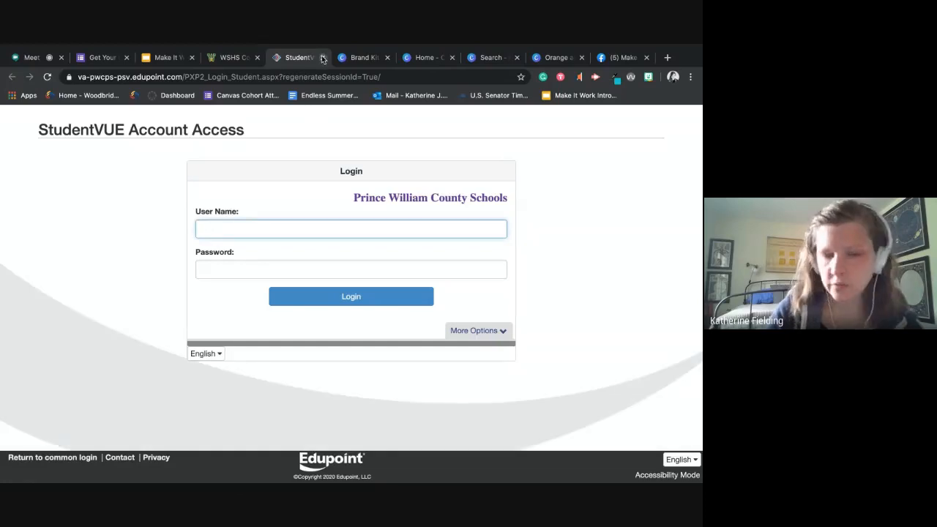
click(323, 58)
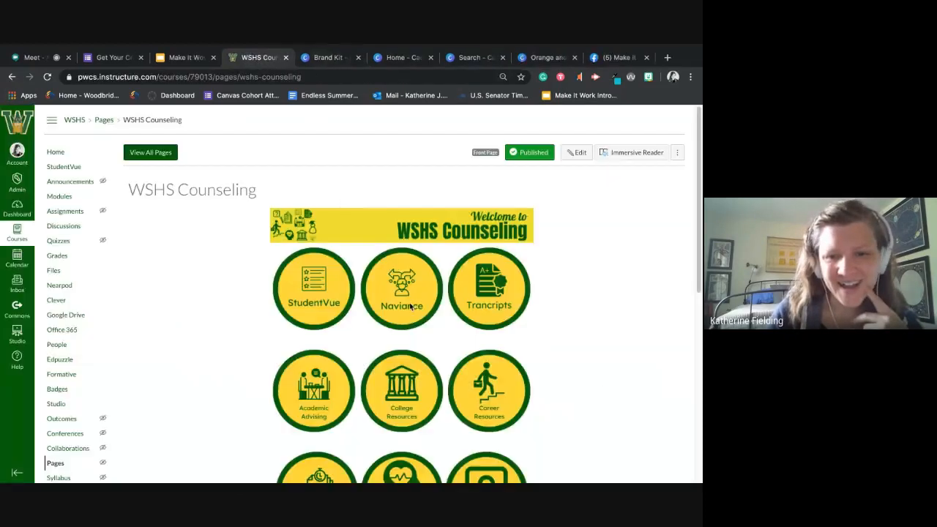
click(410, 305)
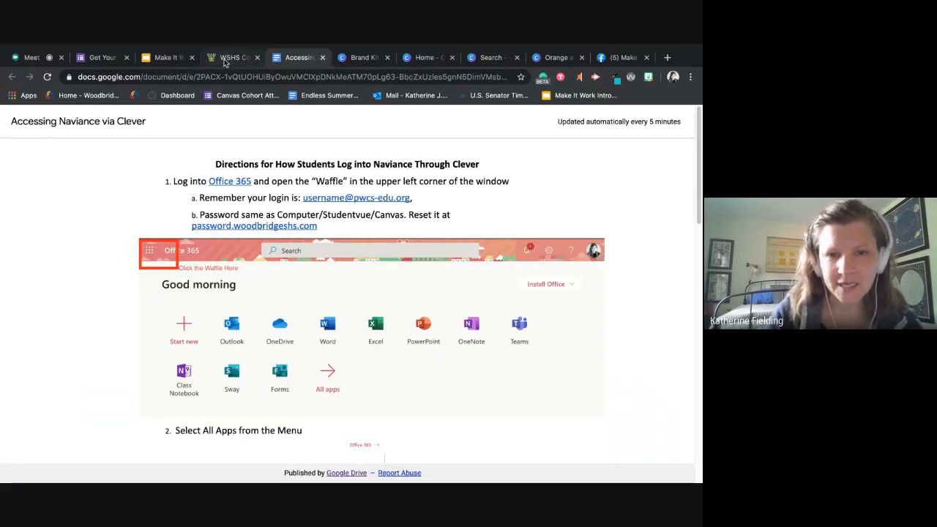
drag(217, 164, 475, 233)
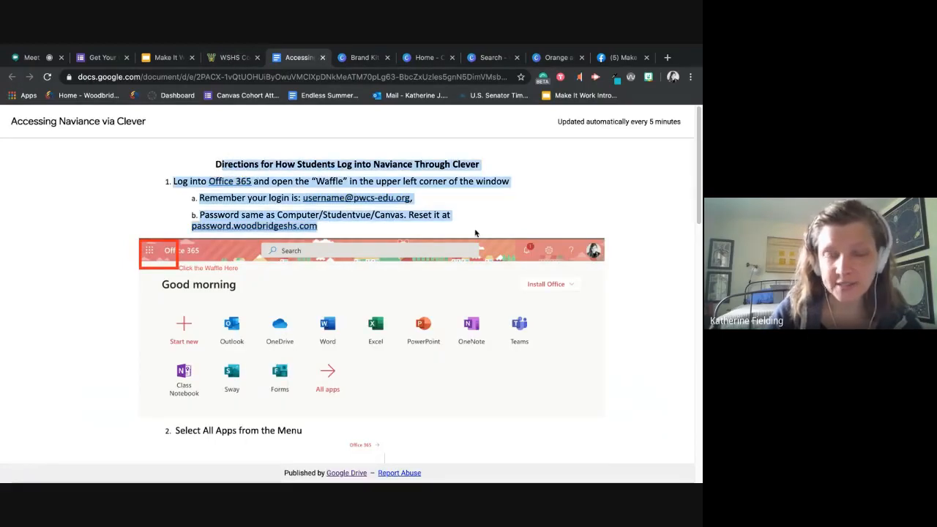
click(227, 60)
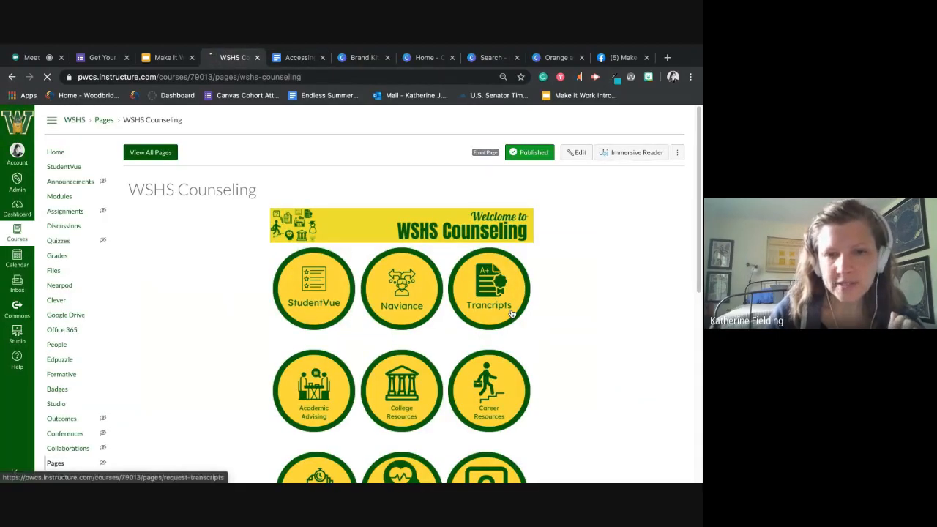
- Test the Transcripts and Academic Advising buttons, returning to the WSHS Counseling page after viewing each linked page
click(507, 308)
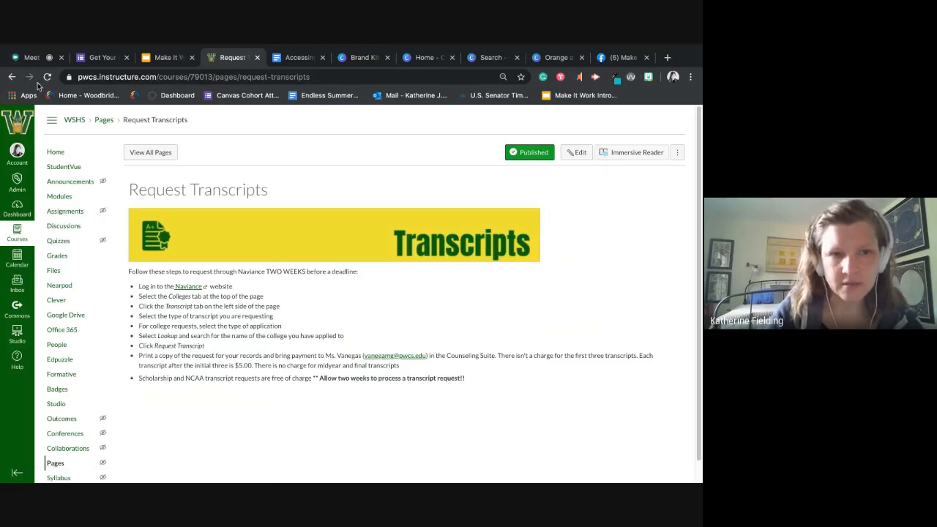
click(11, 76)
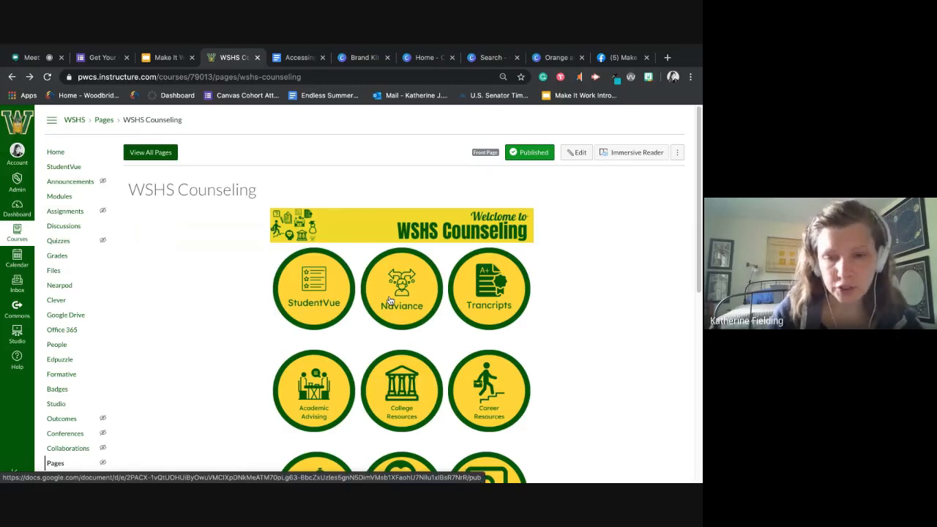
scroll(390, 300, down, 2)
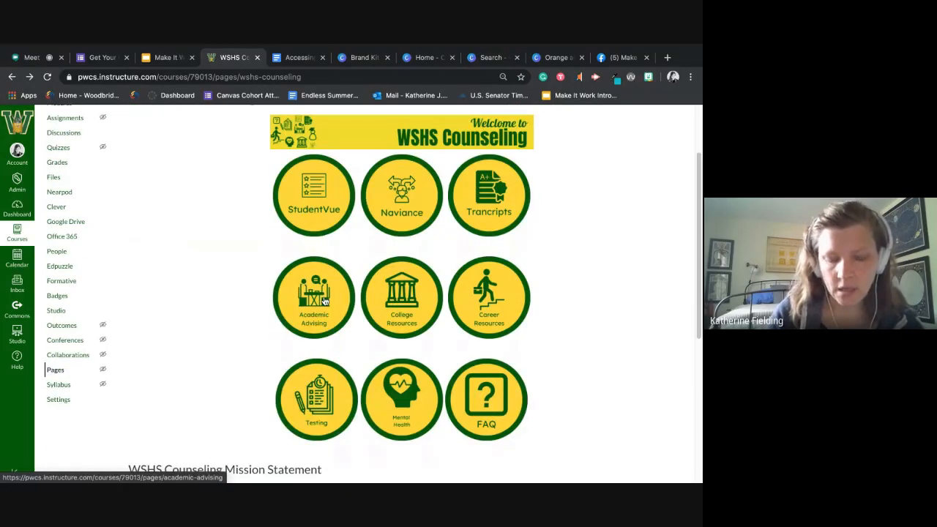
click(324, 300)
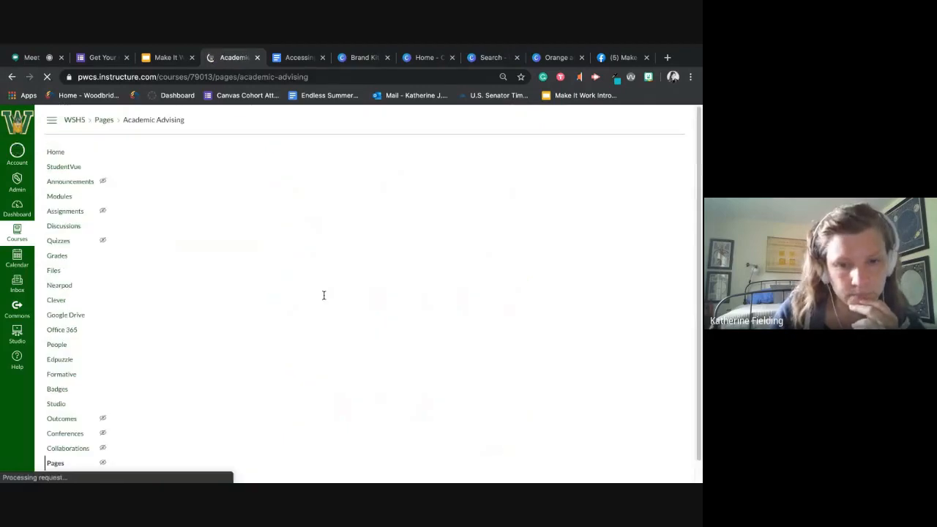
click(12, 77)
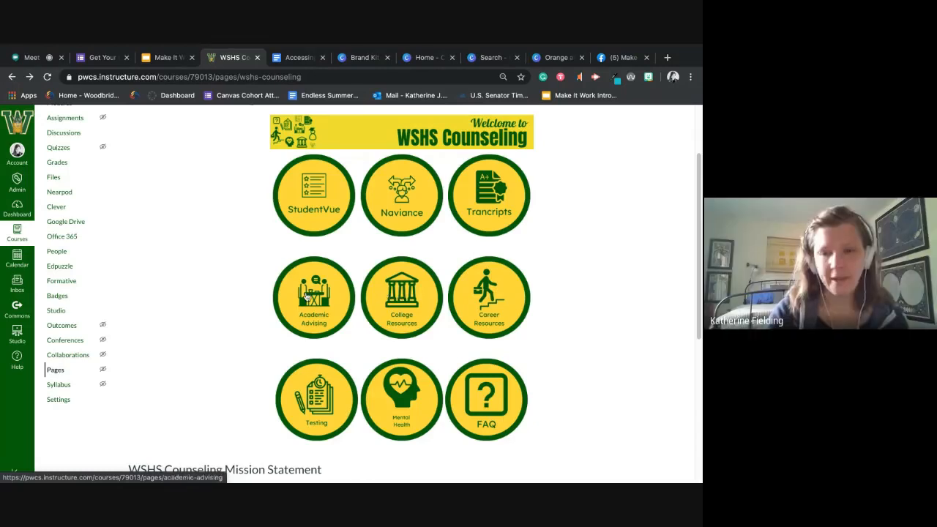
scroll(318, 291, up, 2)
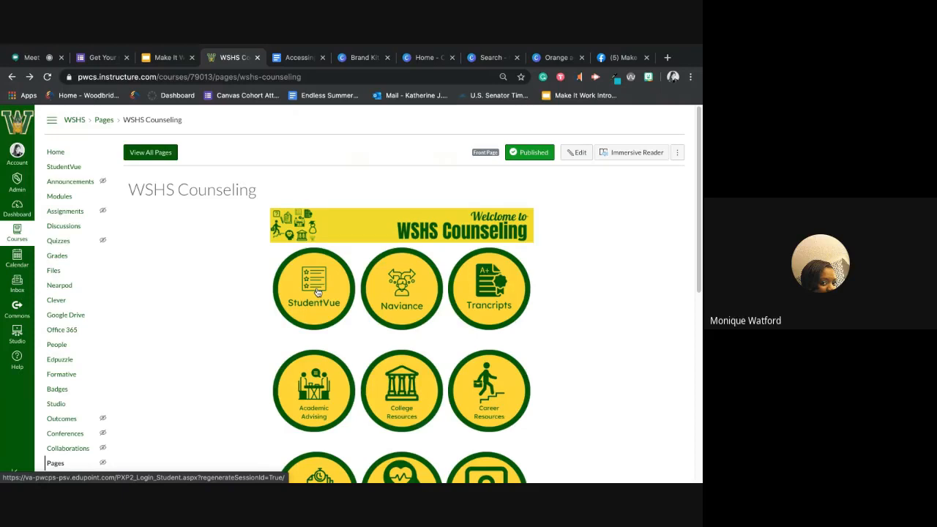
- Switch to Canva's Brand Kit and add a bright pink colour to the WSHS brand palette
click(365, 58)
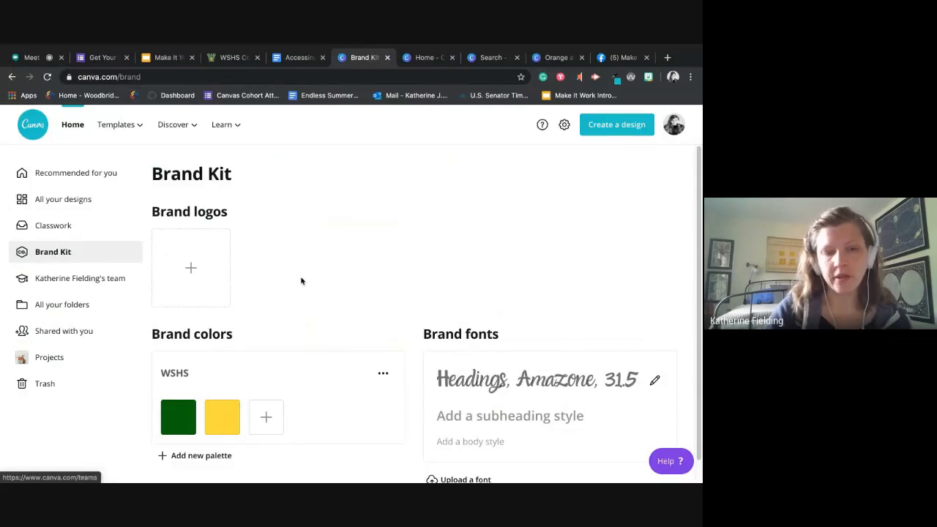
scroll(252, 383, down, 1)
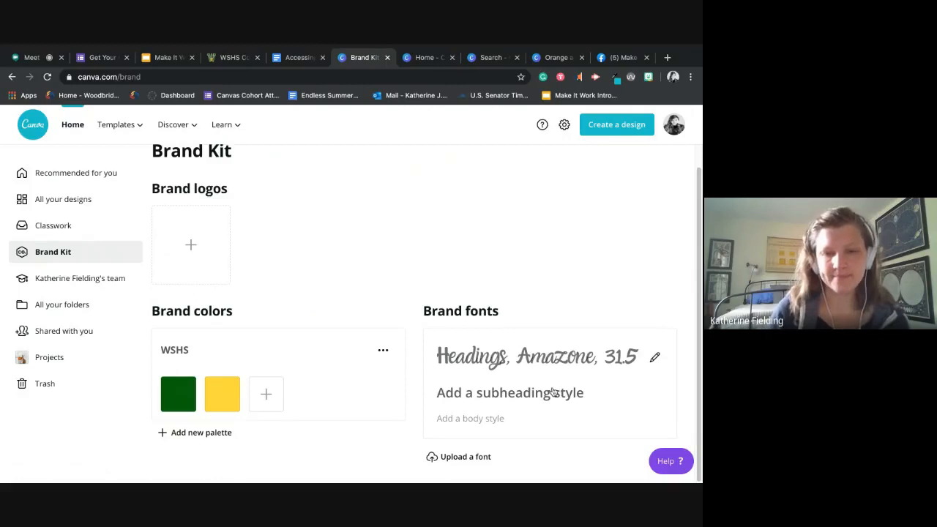
click(266, 394)
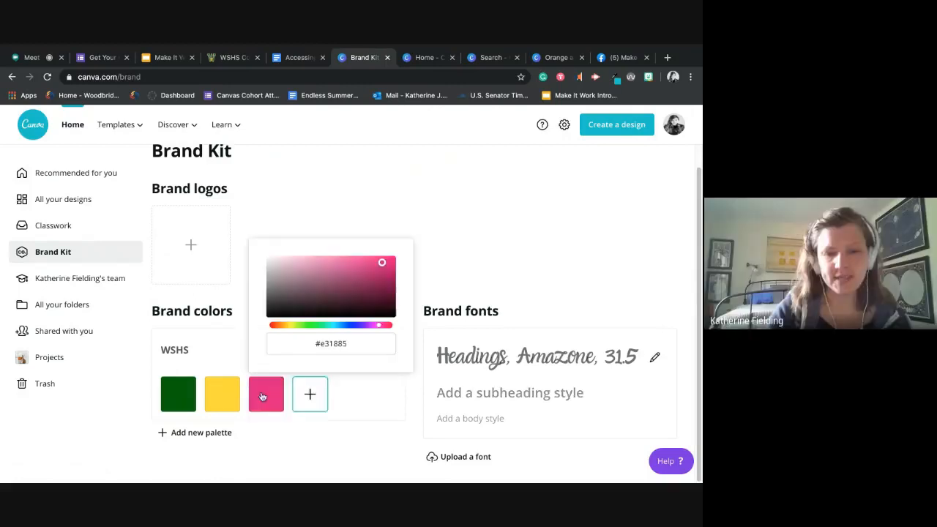
click(381, 263)
click(358, 405)
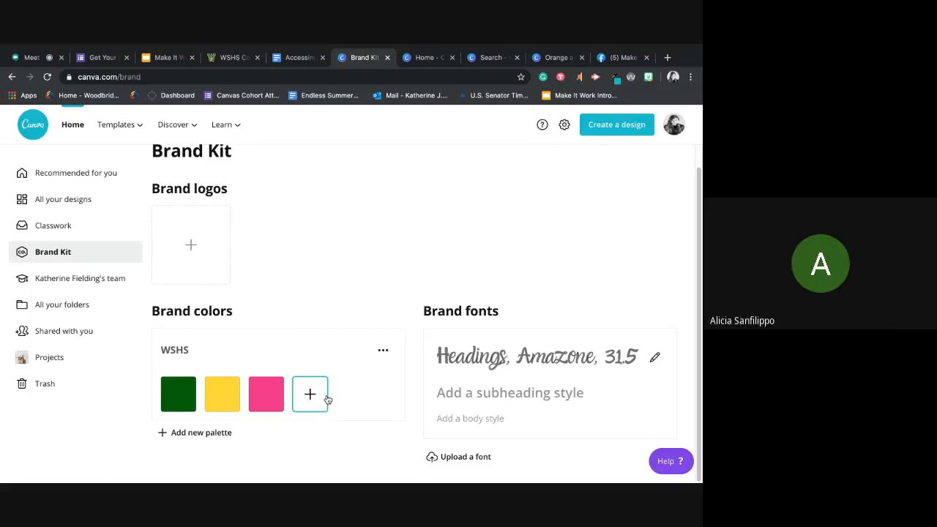
scroll(366, 250, up, 1)
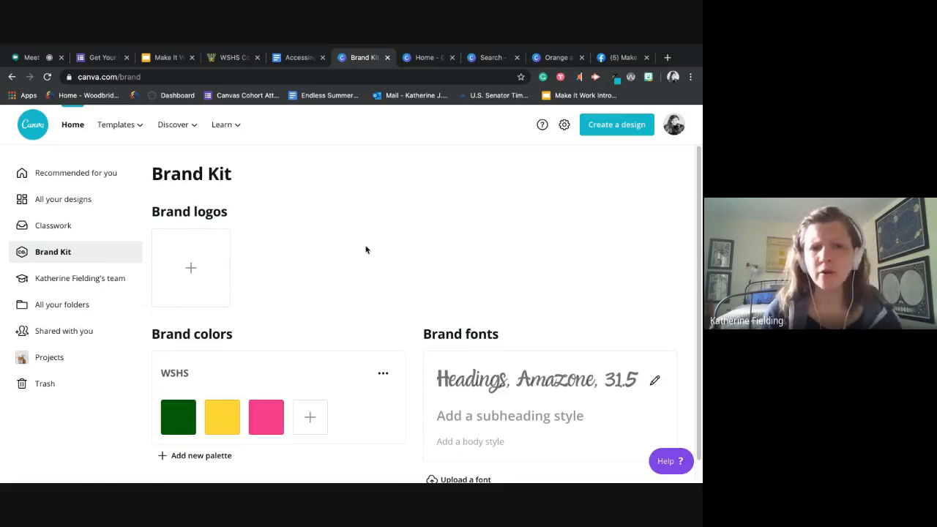
- Switch to the Canvas course's navigation settings and hide Assignments, Discussions and Quizzes from students
click(242, 59)
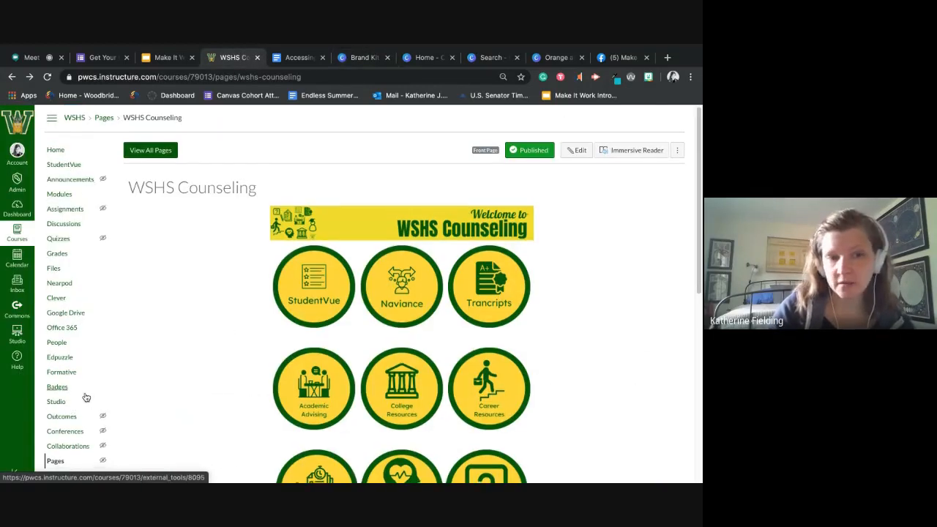
scroll(80, 402, down, 3)
click(67, 378)
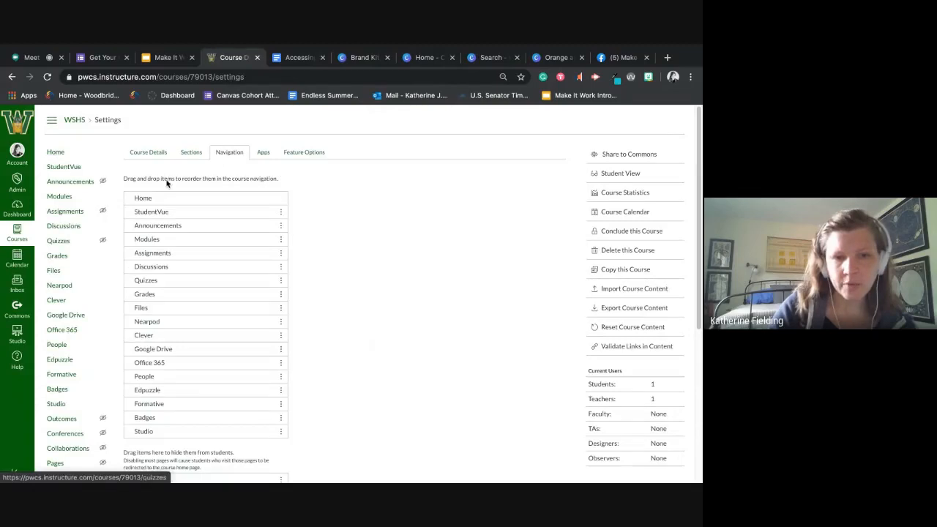
drag(166, 243, 198, 405)
drag(191, 194, 178, 410)
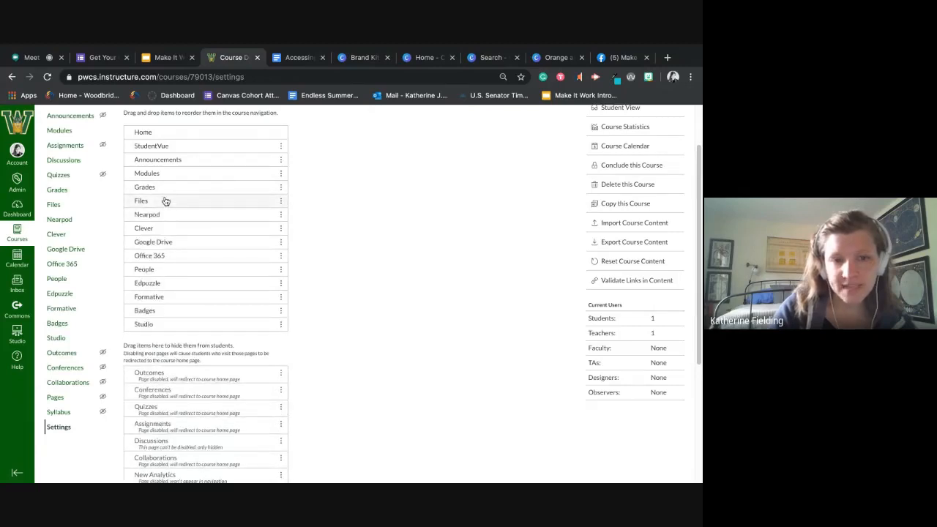
- Hide Files and People from students, place People below Outcomes in the hidden list, and save the course navigation
drag(163, 201, 181, 359)
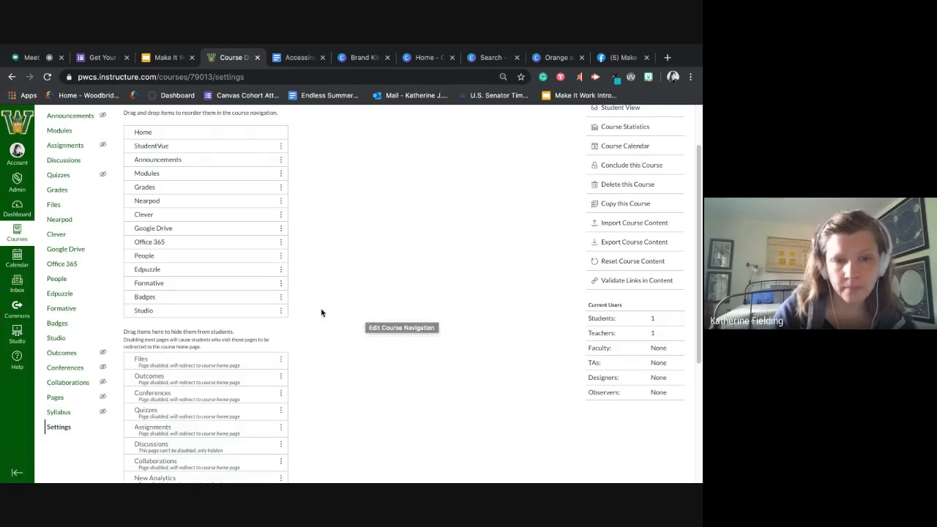
drag(192, 260, 204, 355)
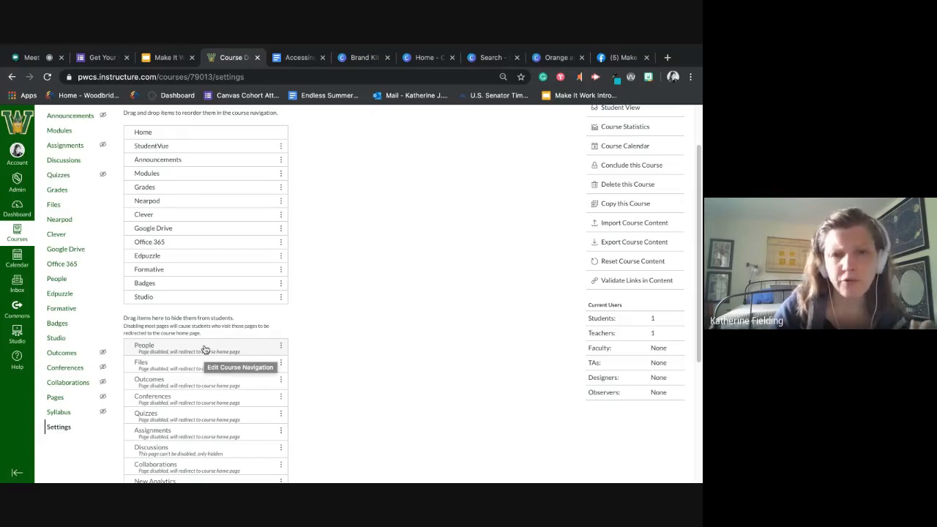
drag(205, 350, 207, 382)
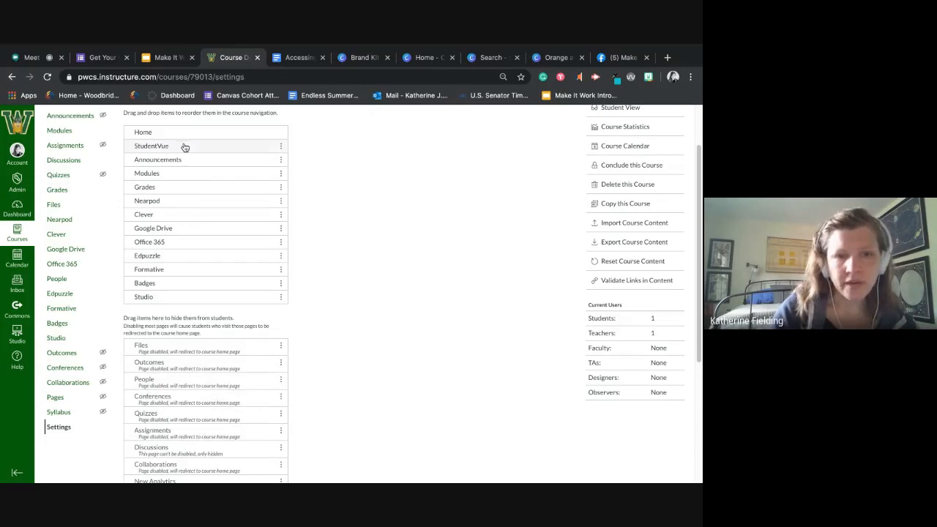
scroll(179, 443, down, 5)
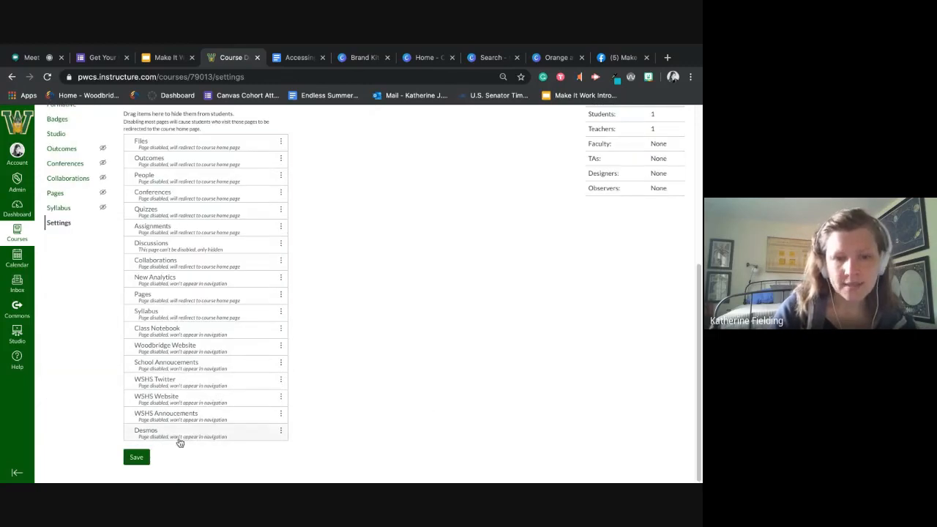
click(133, 458)
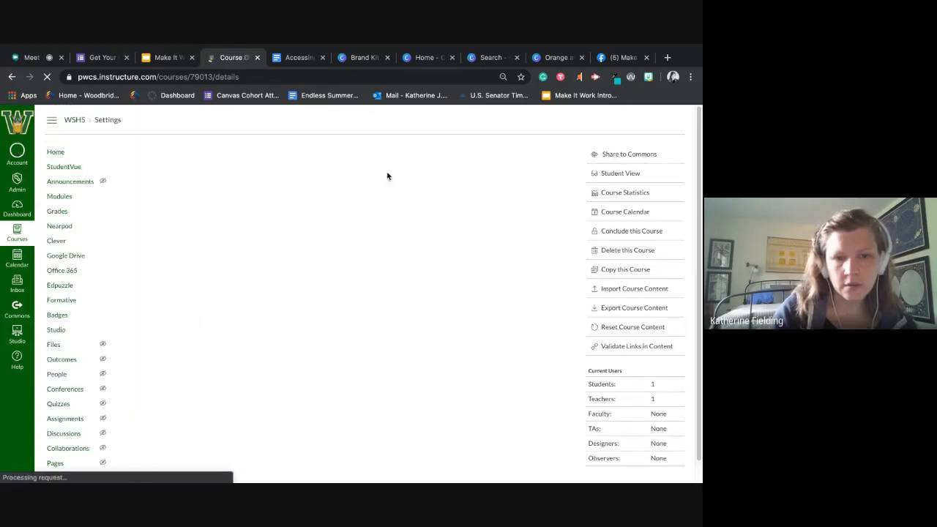
- Open the WSHS course in Student View to check its navigation
click(627, 178)
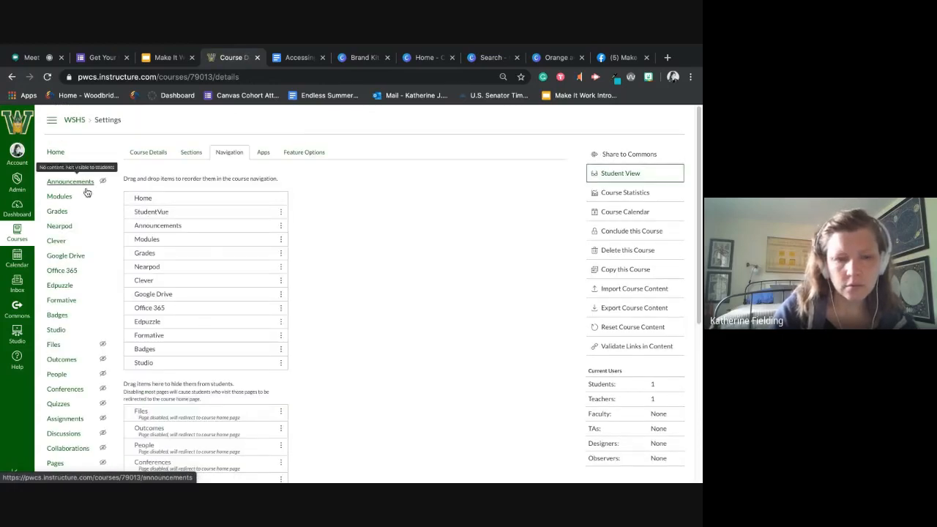
click(619, 176)
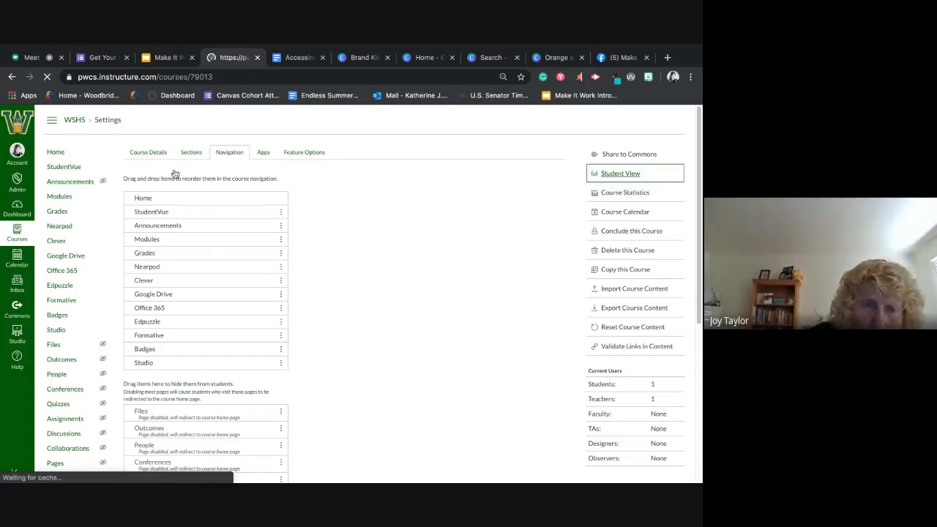